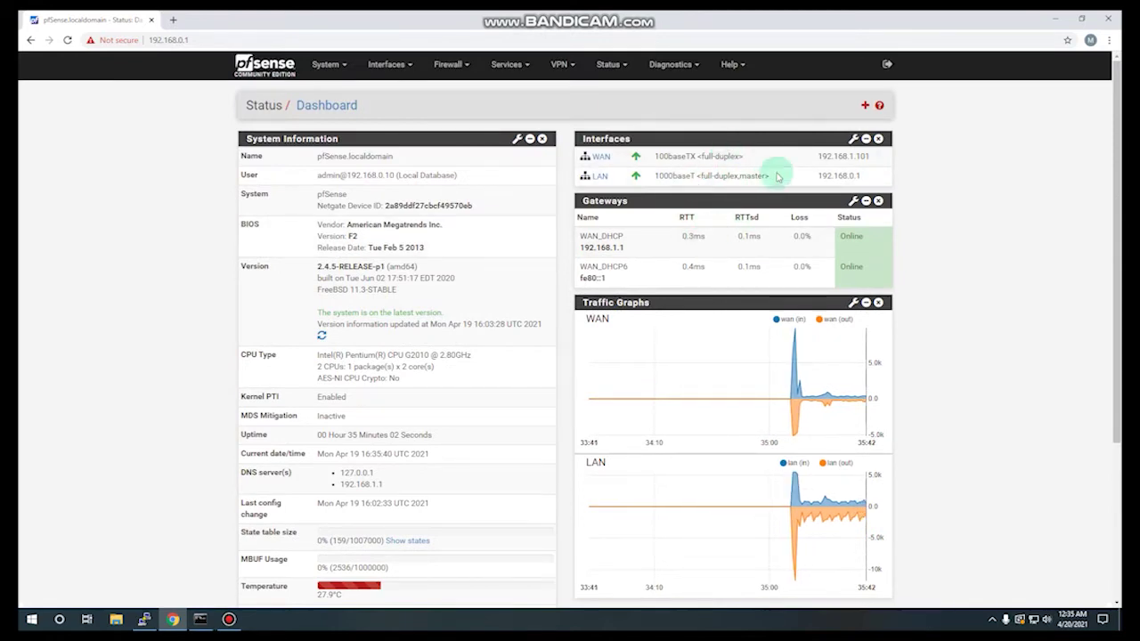
Add the Installed Packages widget to the dashboard and remove it again
scroll(780, 445, "down", 2)
scroll(776, 419, "up", 2)
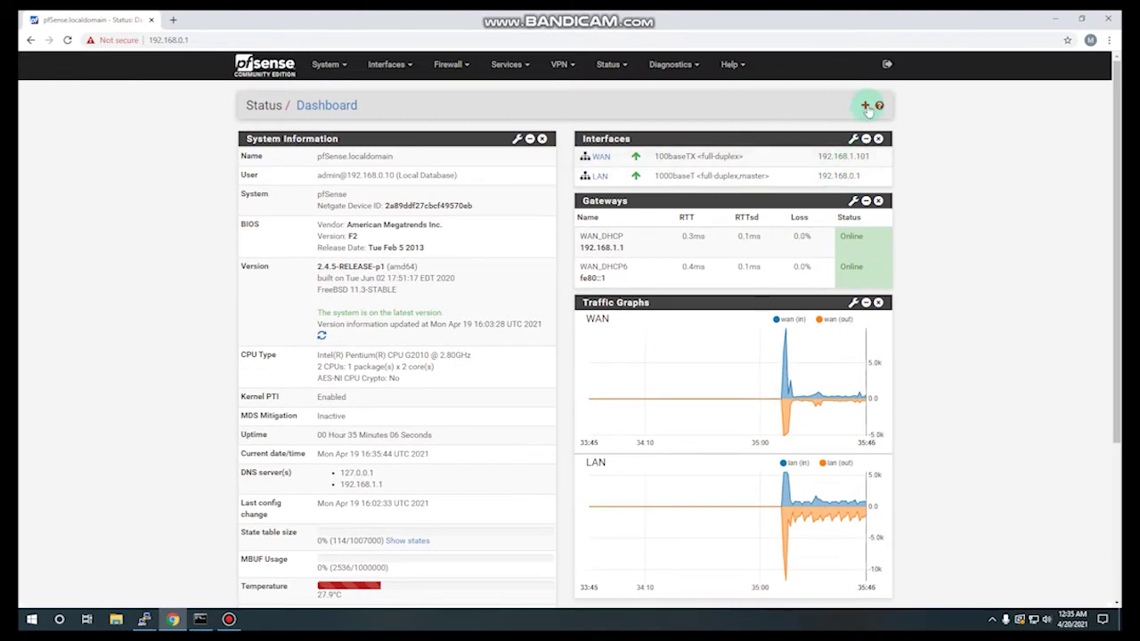
left_click(865, 105)
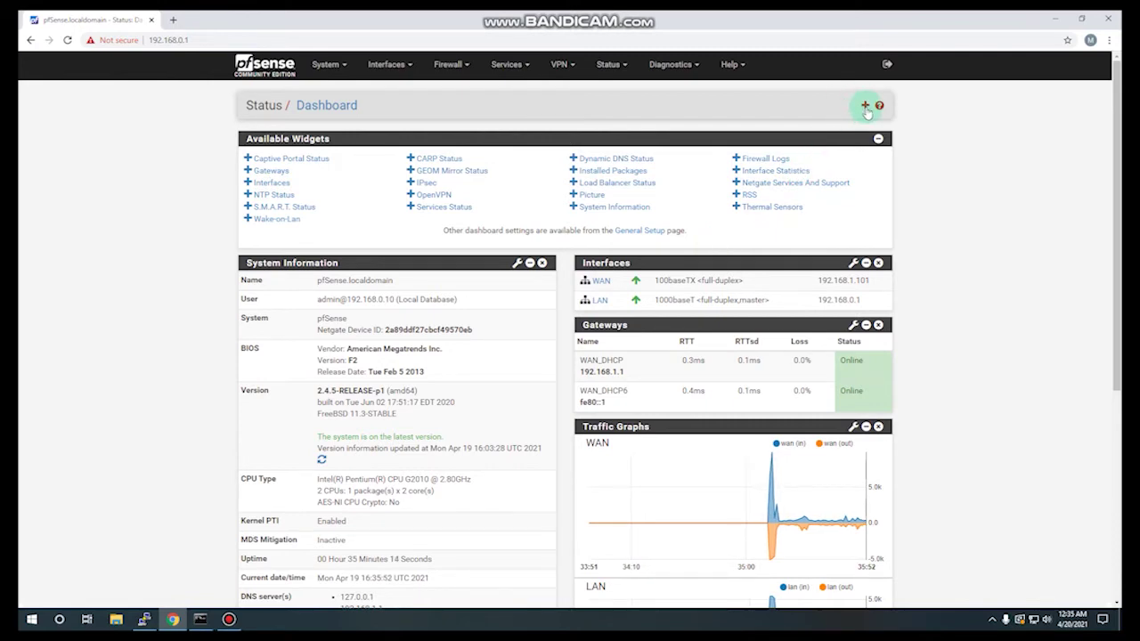
left_click(621, 180)
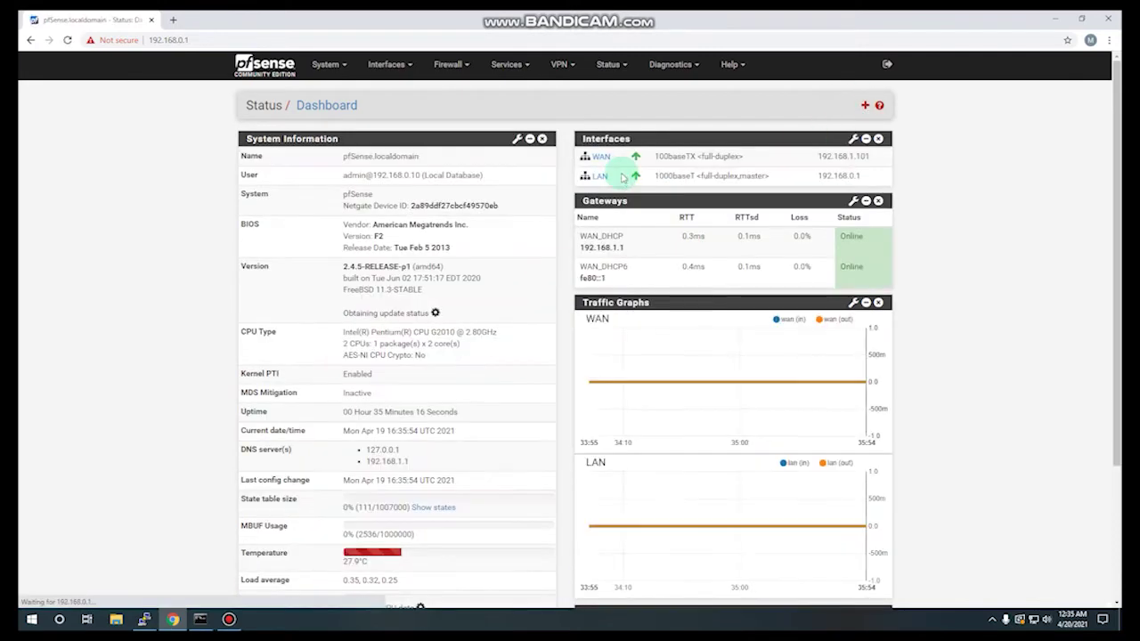
scroll(797, 381, "down", 3)
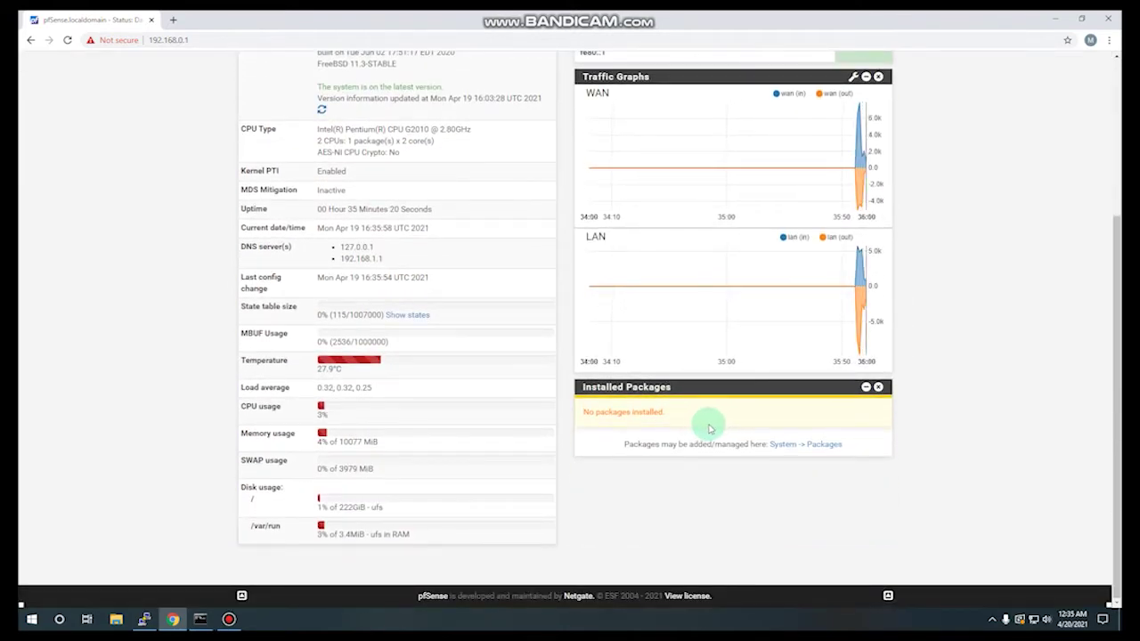
left_click(878, 388)
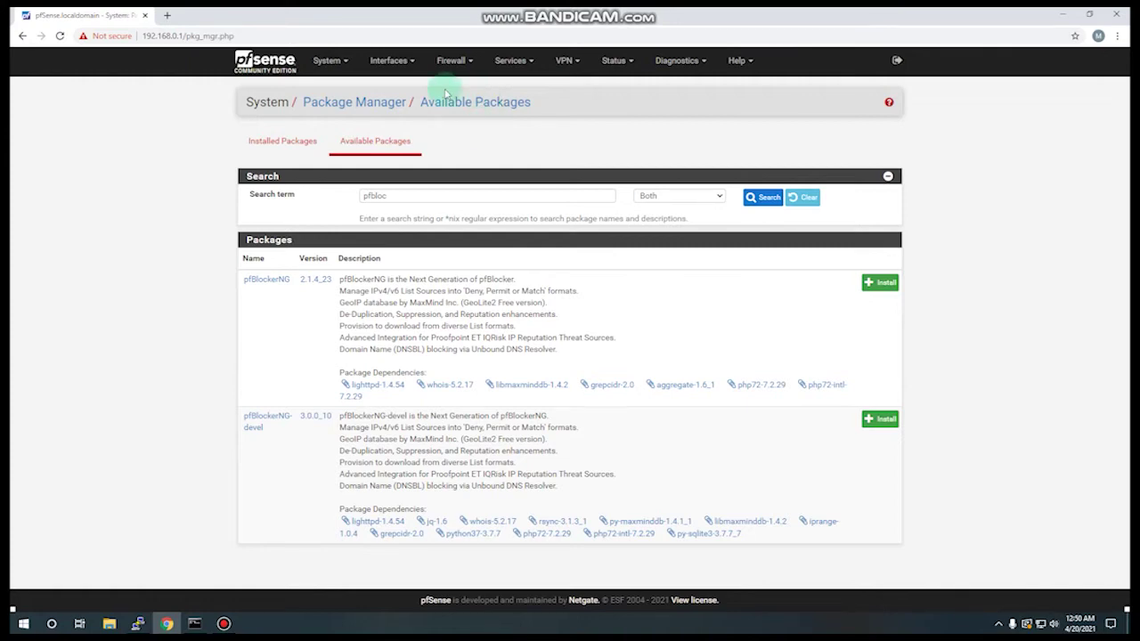
Open the WAN interface settings and review the available IPv4 configuration types
left_click(392, 61)
left_click(383, 117)
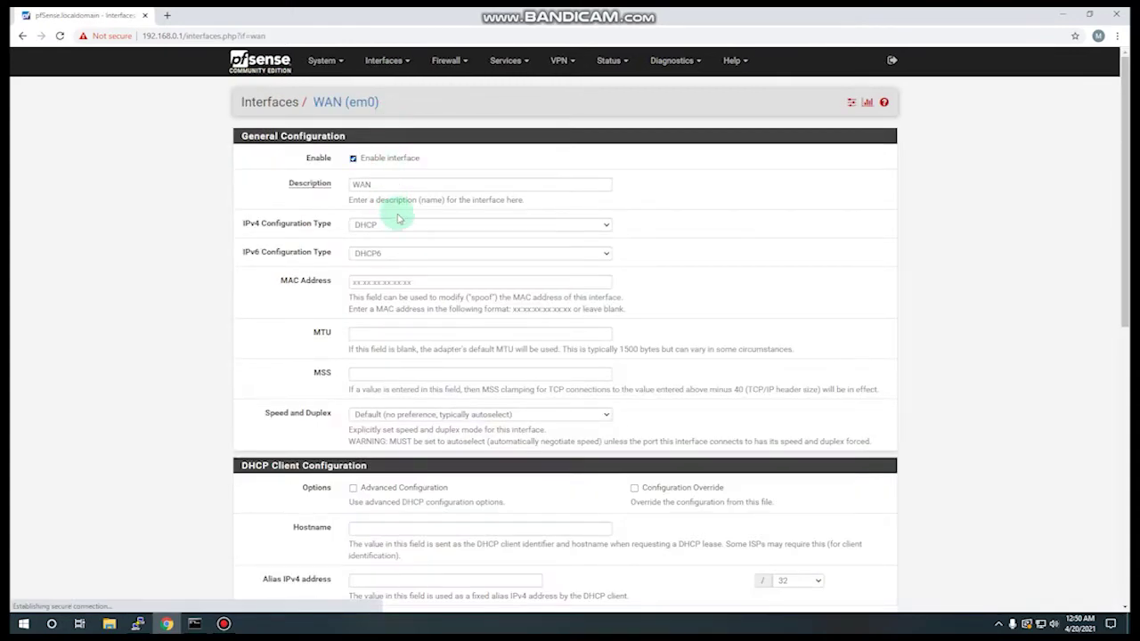
scroll(401, 210, "down", 2)
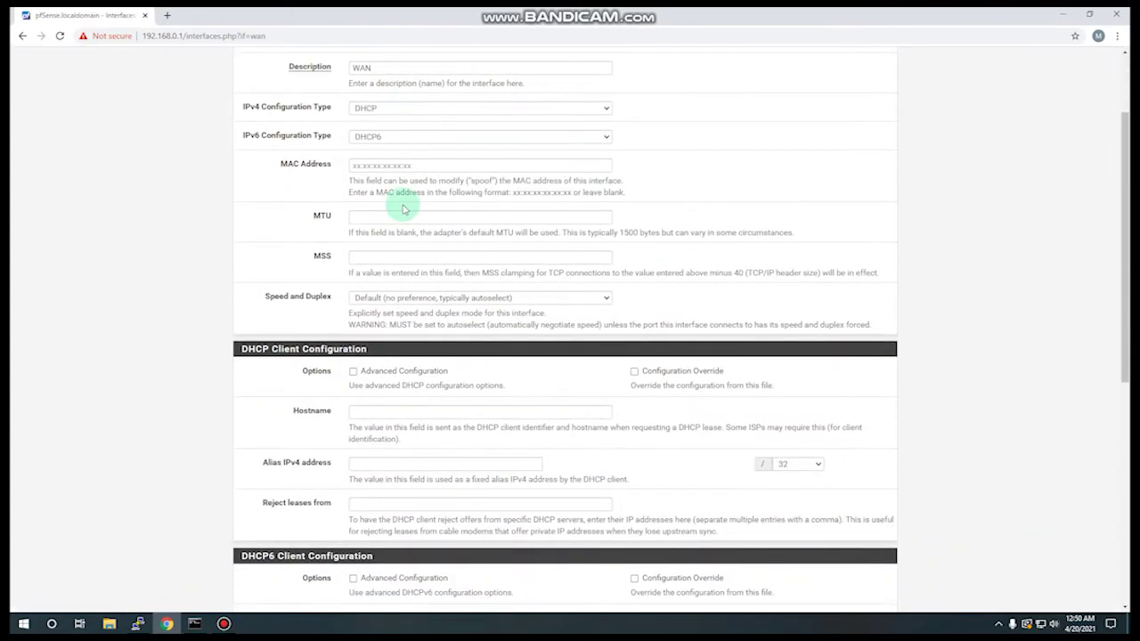
scroll(403, 204, "up", 2)
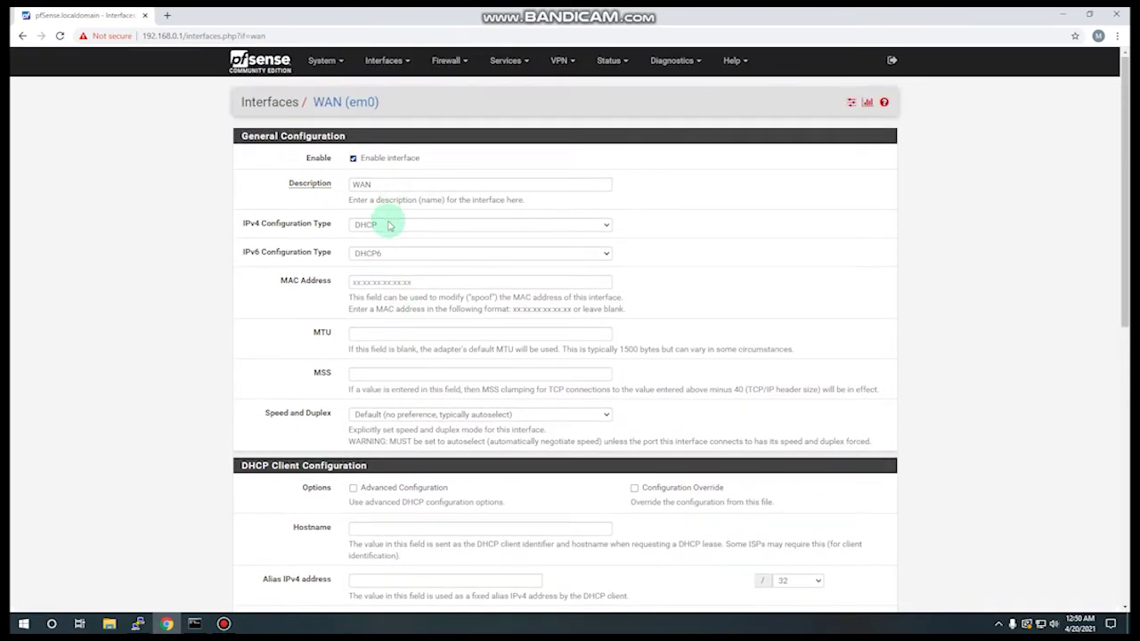
left_click(388, 226)
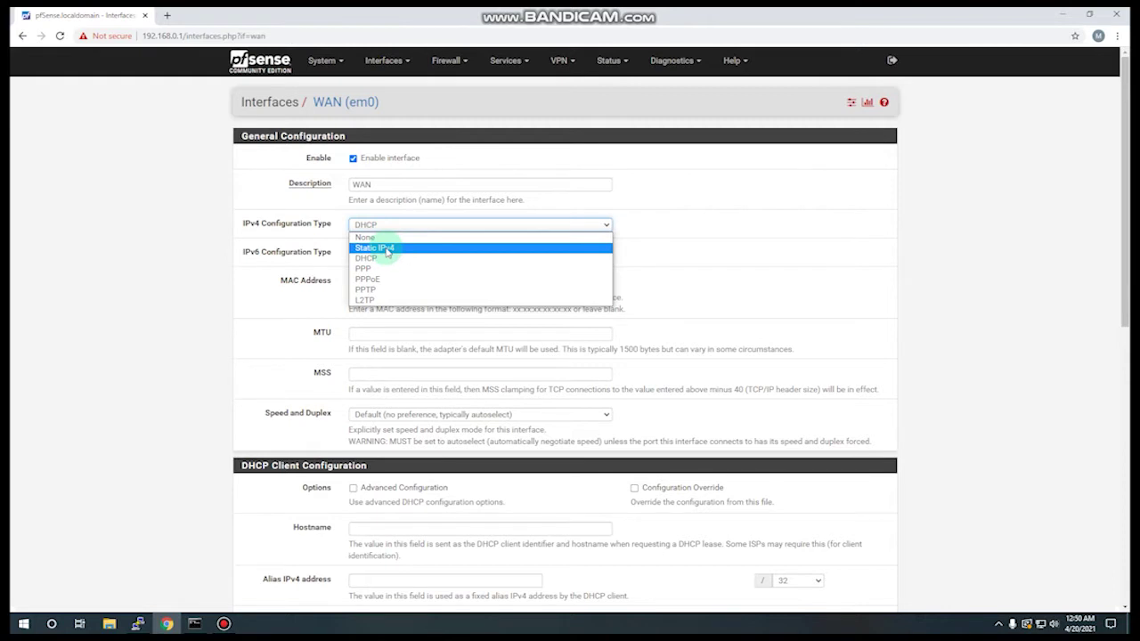
left_click(398, 227)
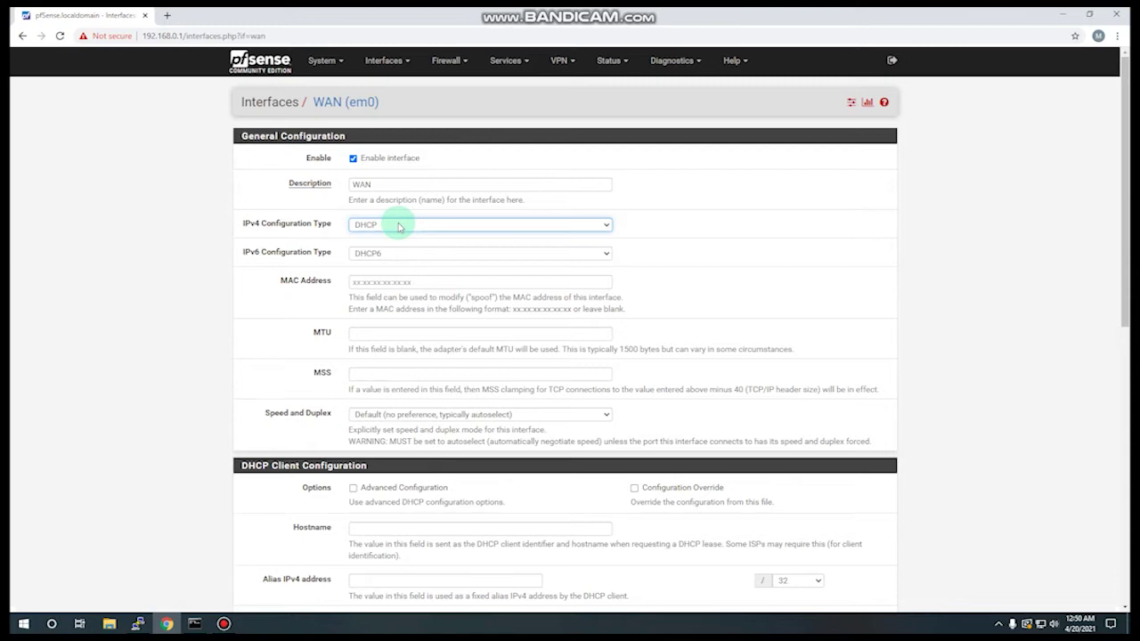
Examine the WAN interface's DHCP client, DHCP6 client and Reserved Networks settings
scroll(444, 237, "down", 3)
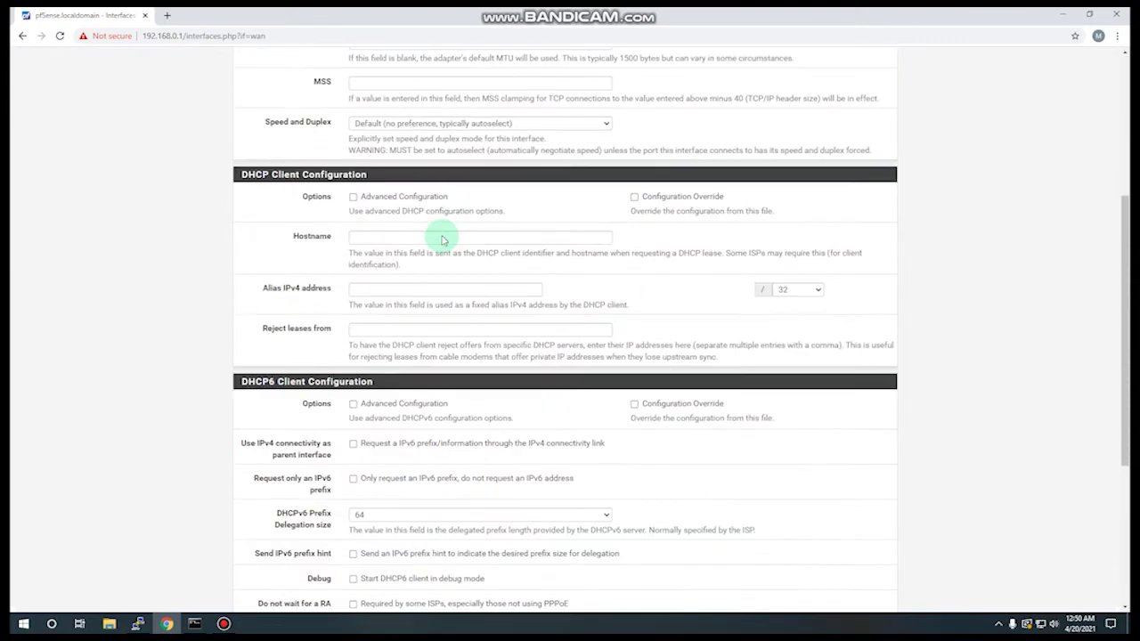
scroll(442, 237, "down", 3)
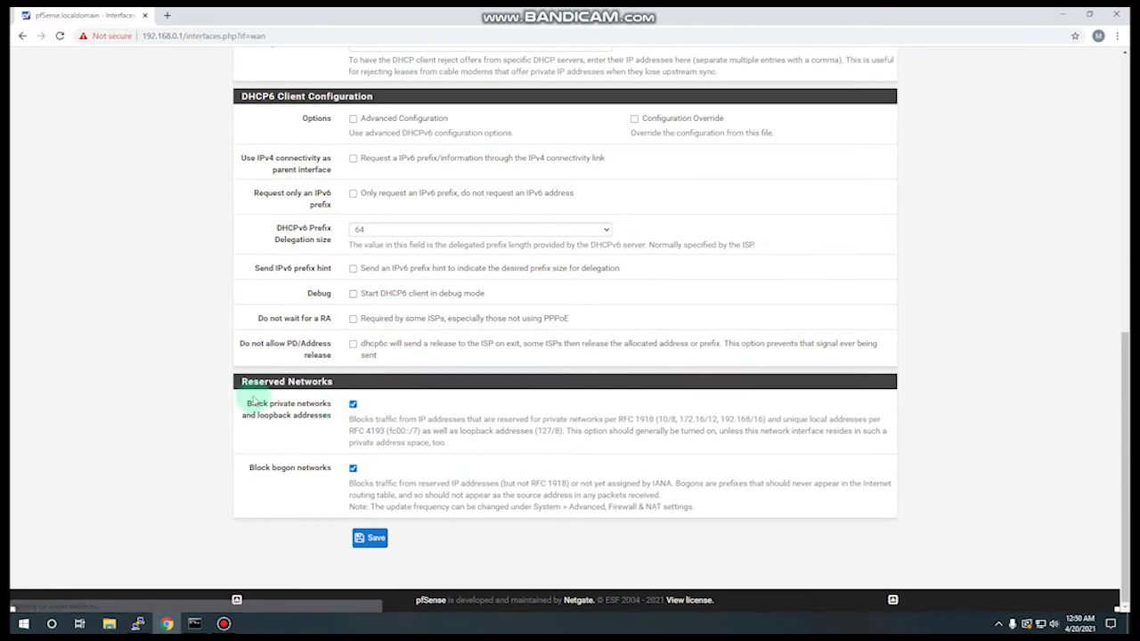
left_click_drag(239, 390, 356, 388)
left_click_drag(257, 376, 242, 383)
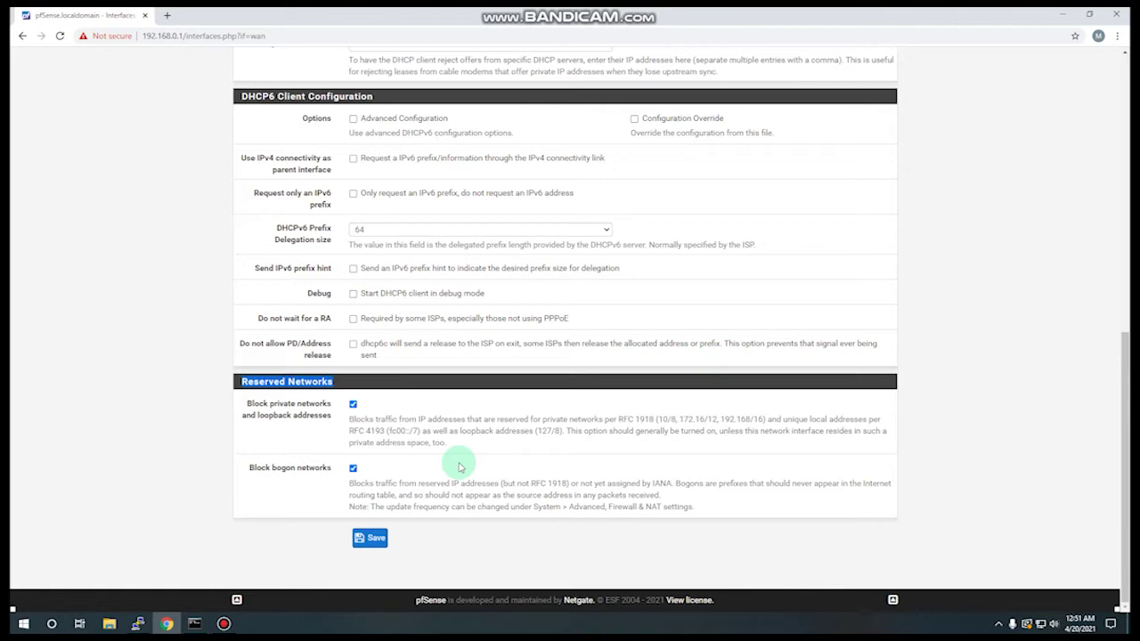
scroll(140, 278, "up", 2)
scroll(143, 277, "up", 1)
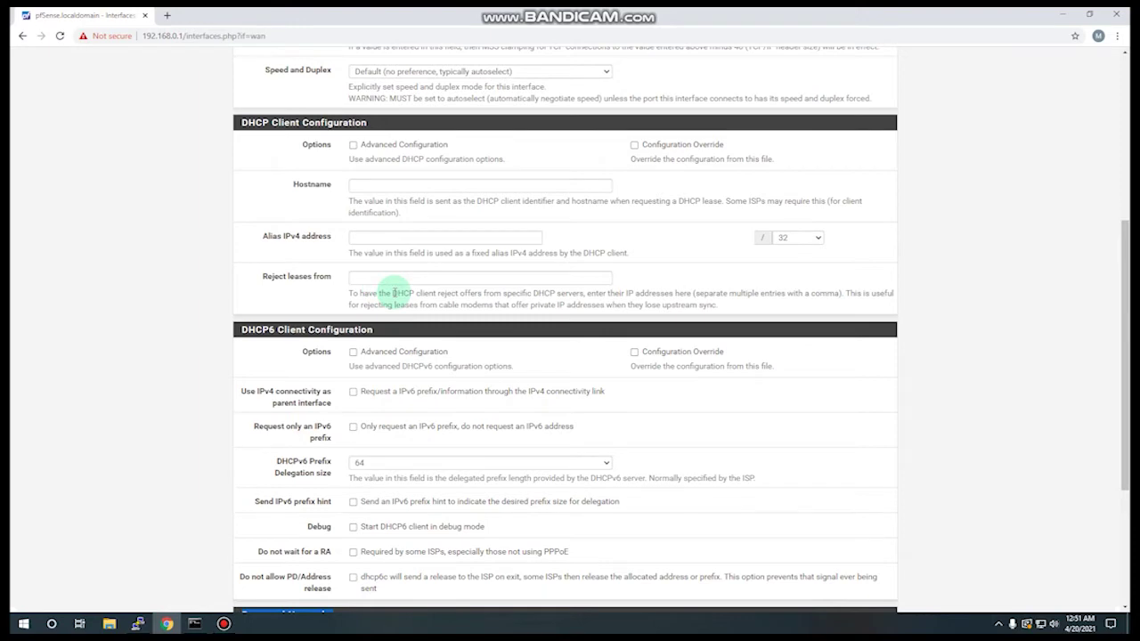
scroll(397, 285, "up", 4)
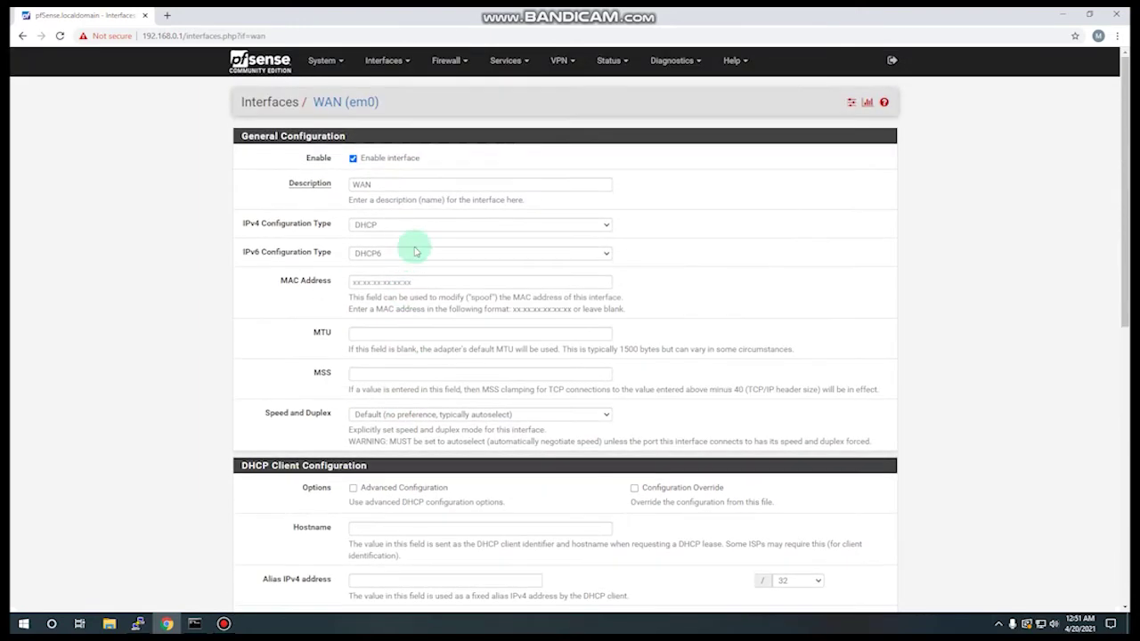
Open the firewall entries in the system logs
left_click(446, 64)
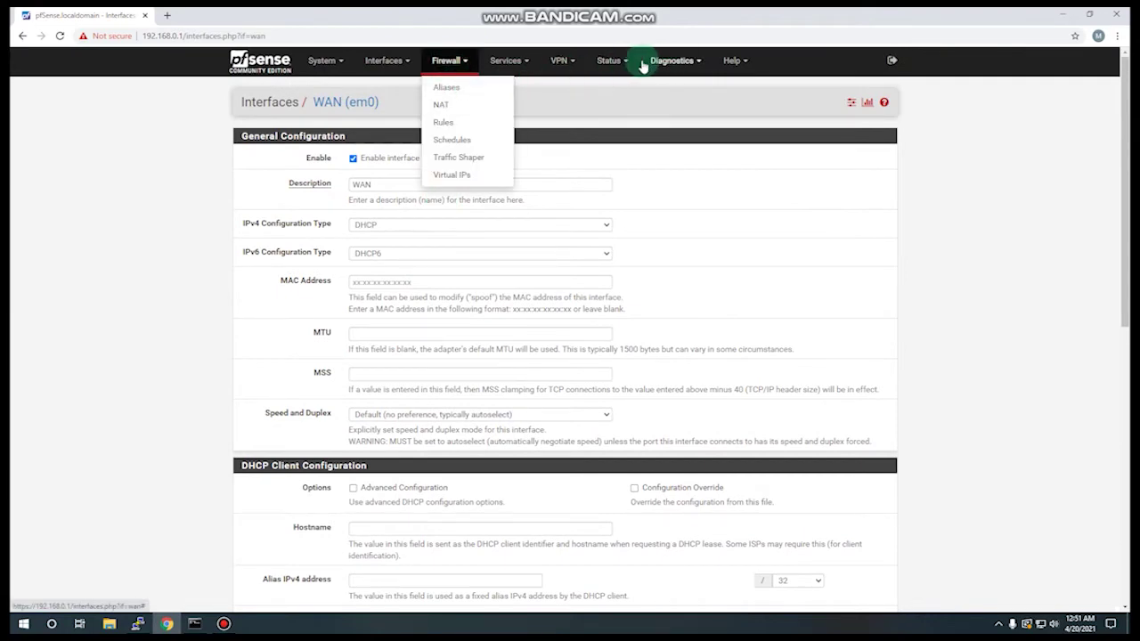
left_click(613, 63)
left_click(640, 390)
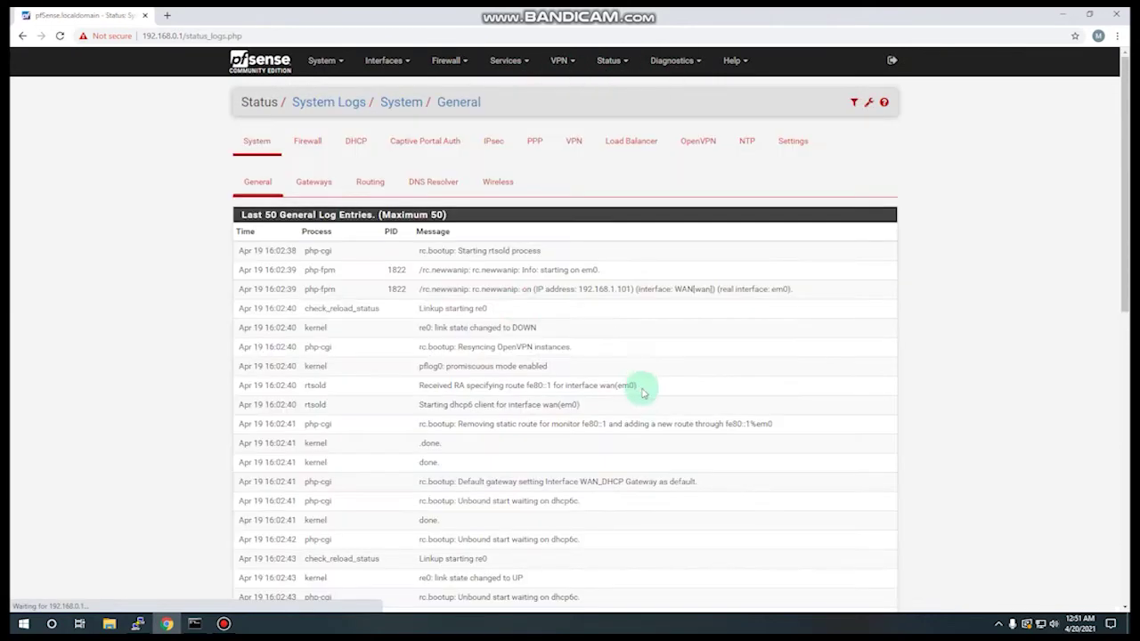
left_click(307, 142)
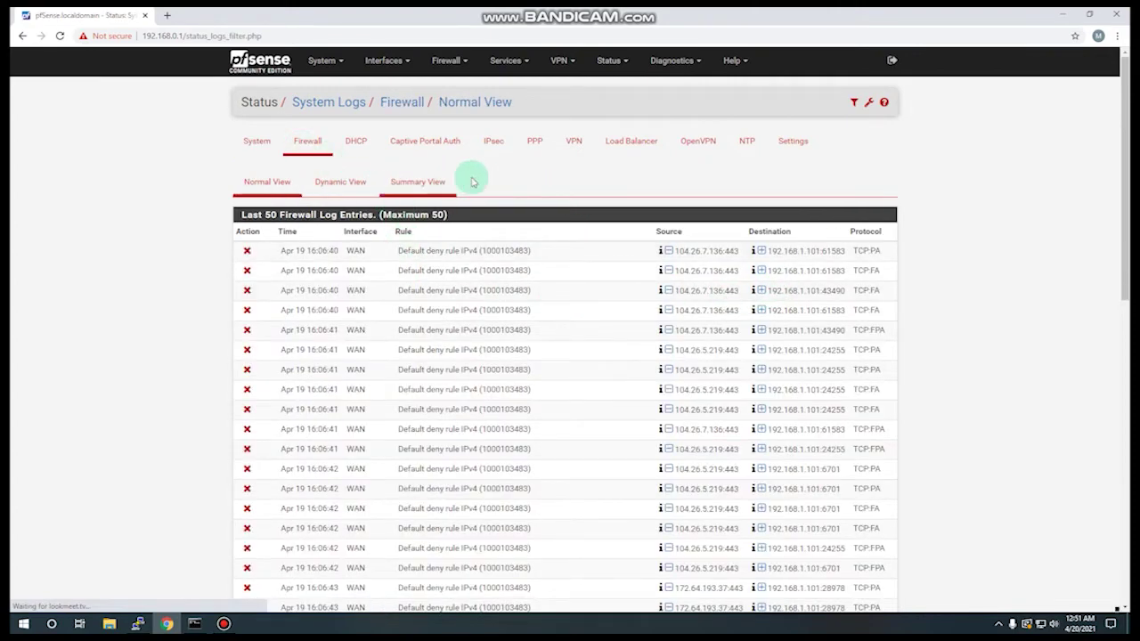
Examine the firewall log's alternative views, and show the advanced log filter in the normal view
left_click(320, 187)
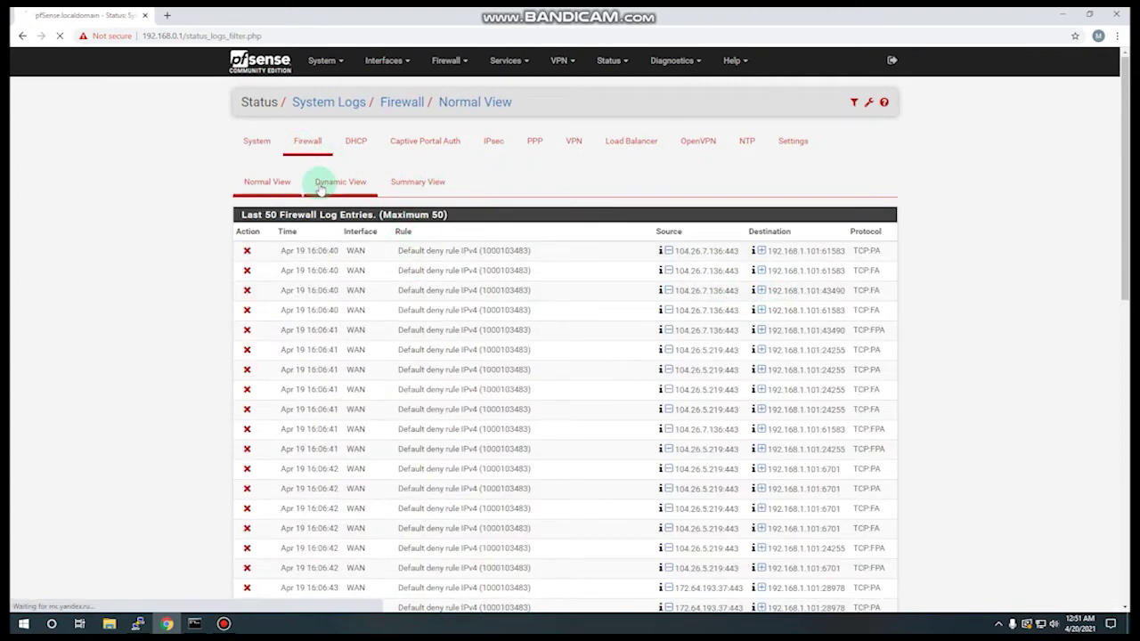
left_click(423, 193)
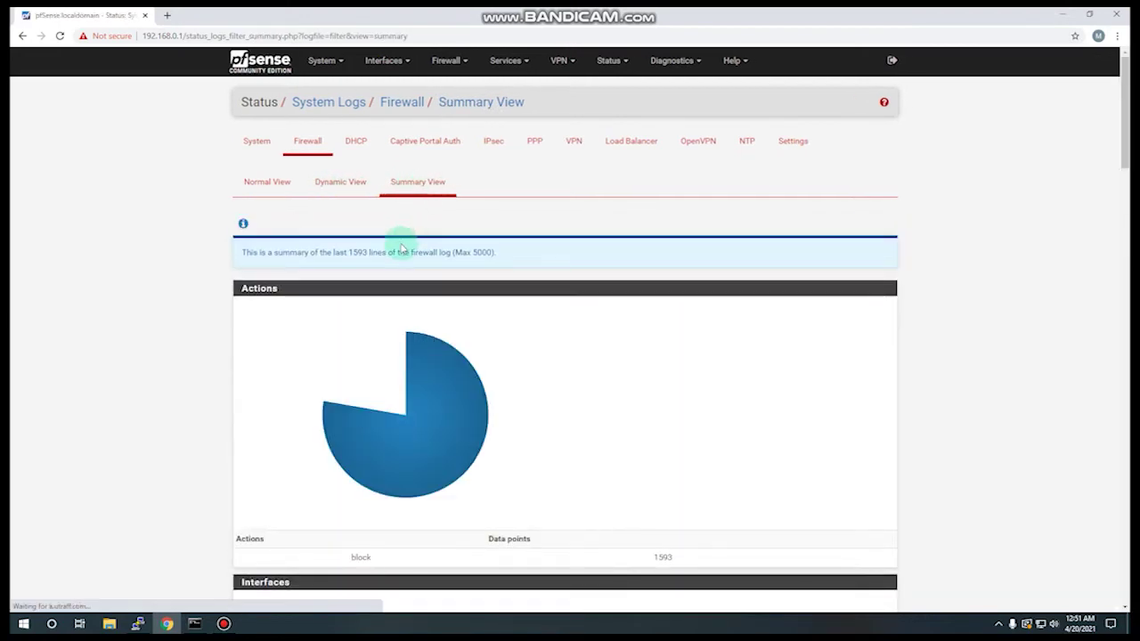
left_click(267, 185)
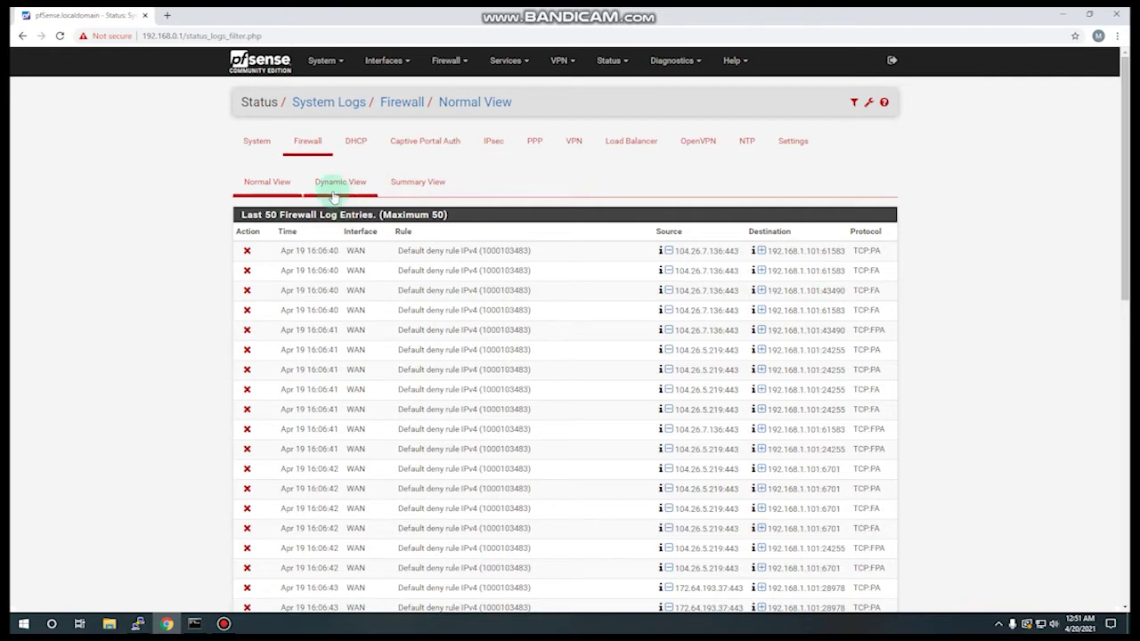
left_click(854, 103)
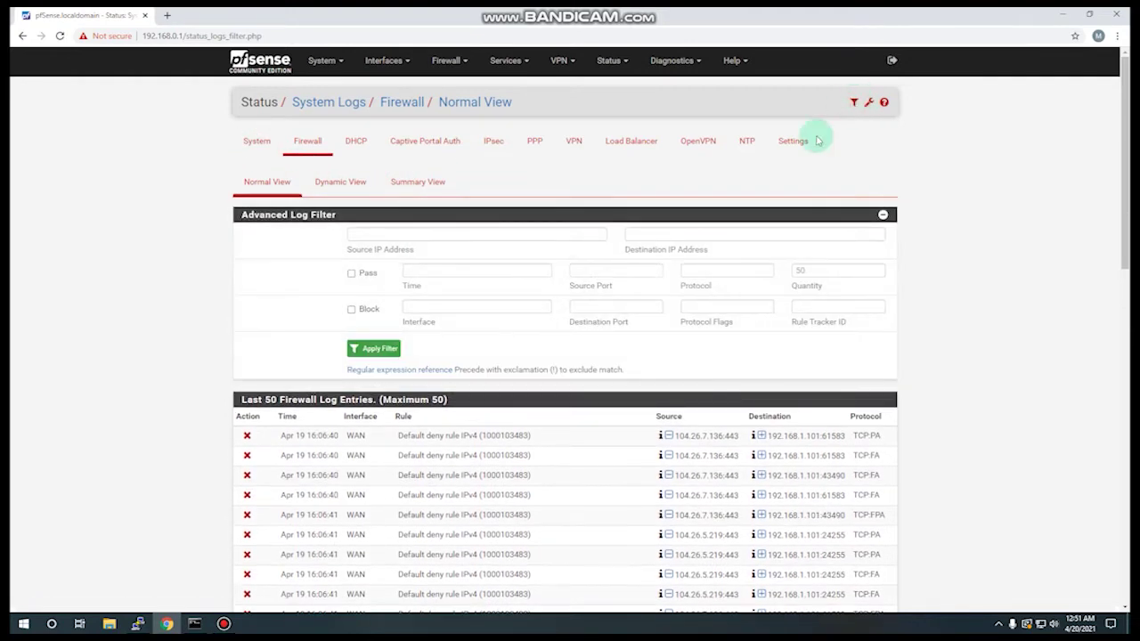
left_click(524, 235)
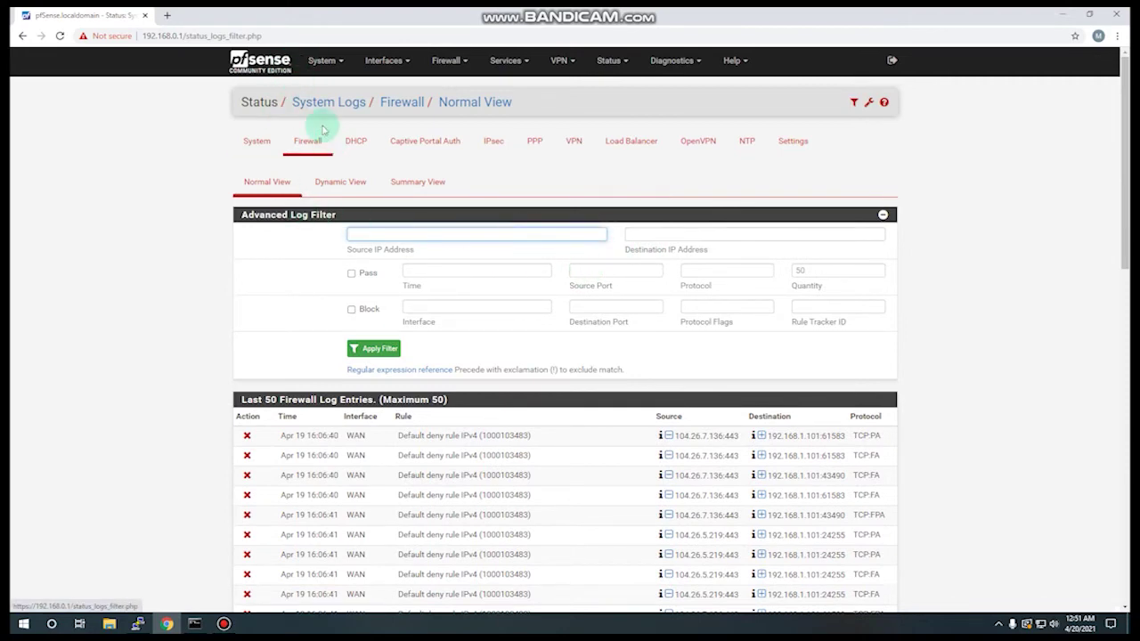
Open the WAN firewall rules and start adding a new rule at the top of the list
left_click(439, 68)
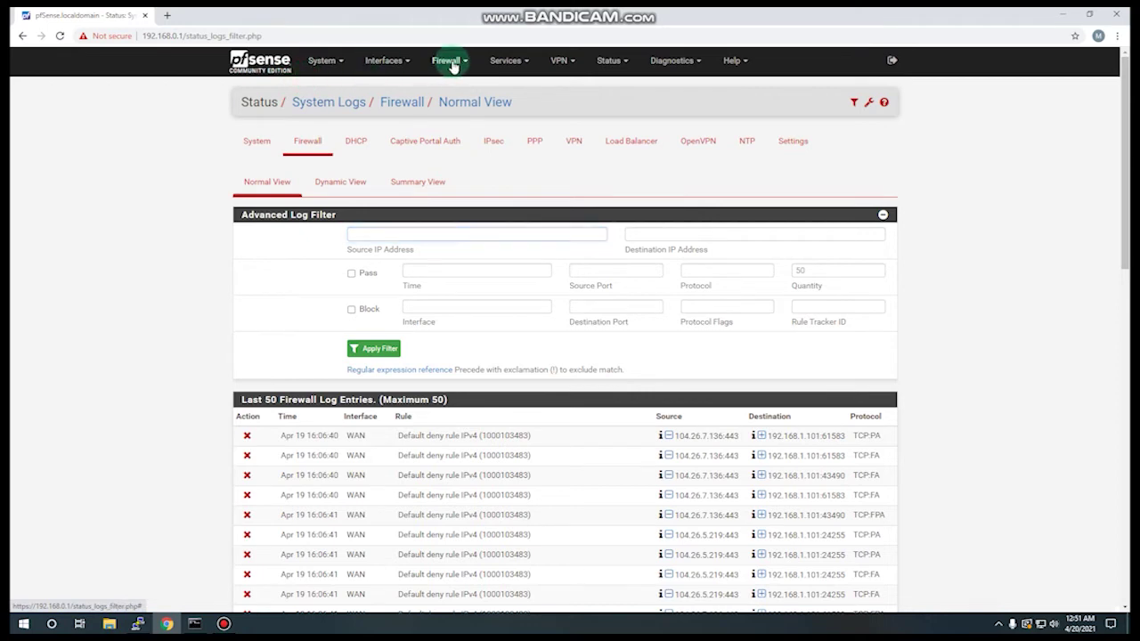
left_click(450, 119)
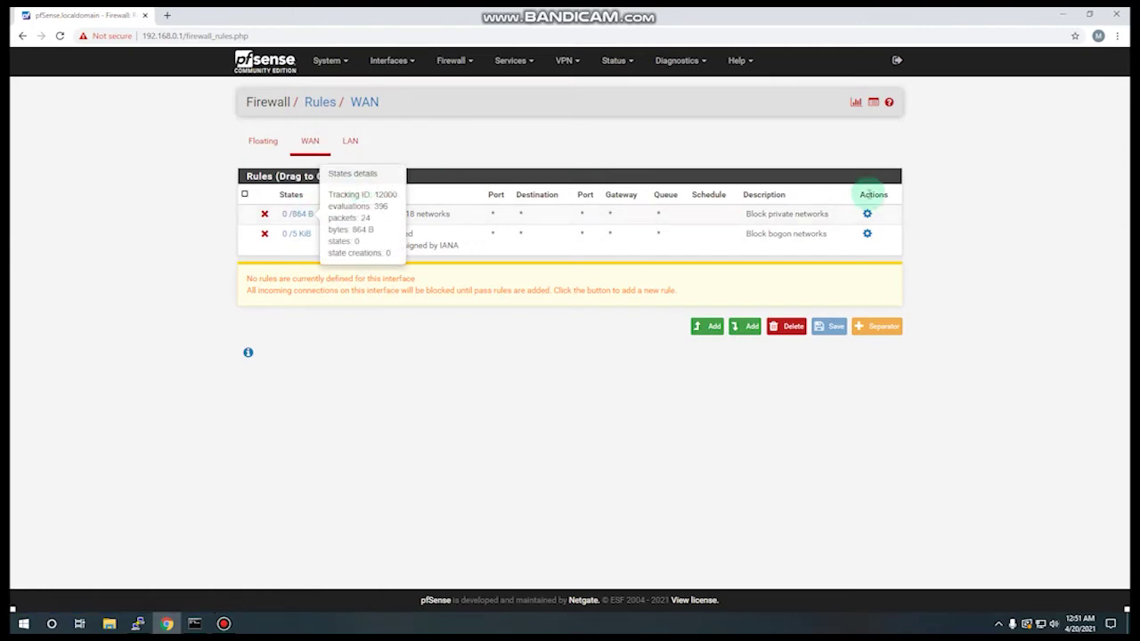
left_click(707, 326)
Review the Action and Protocol choices available for the new WAN rule
left_click(409, 160)
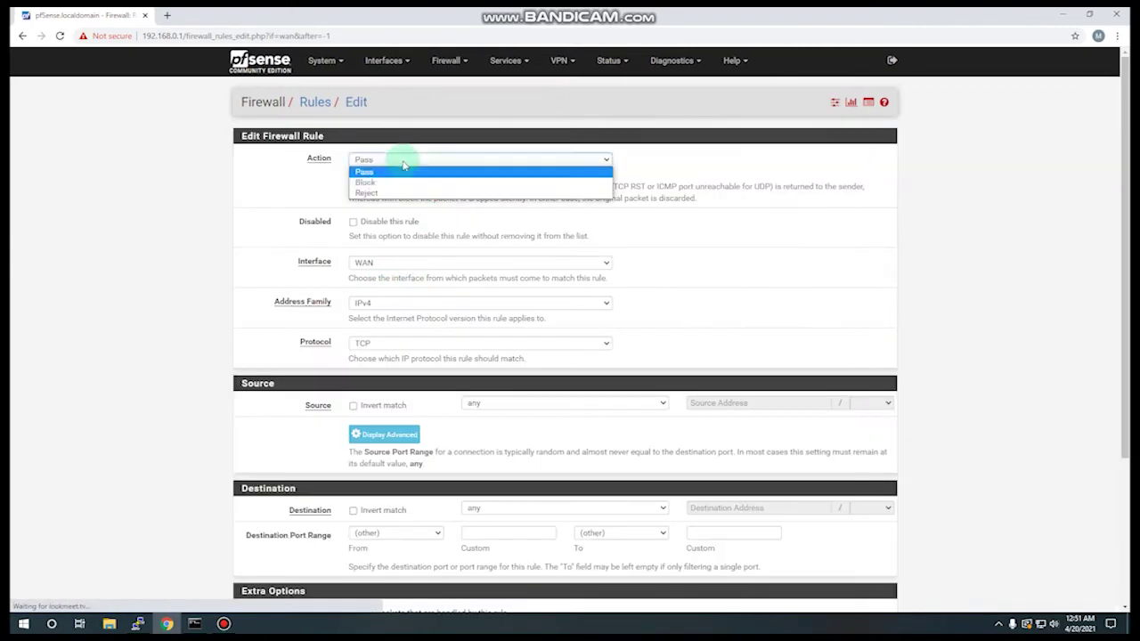
left_click(299, 184)
scroll(419, 248, "down", 3)
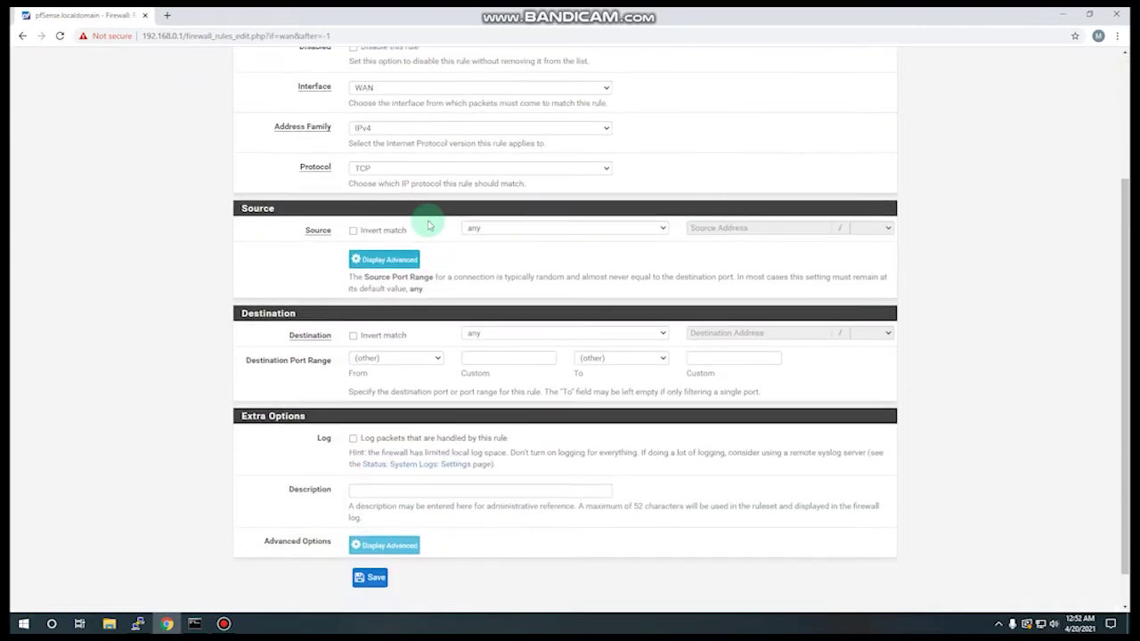
scroll(412, 174, "up", 2)
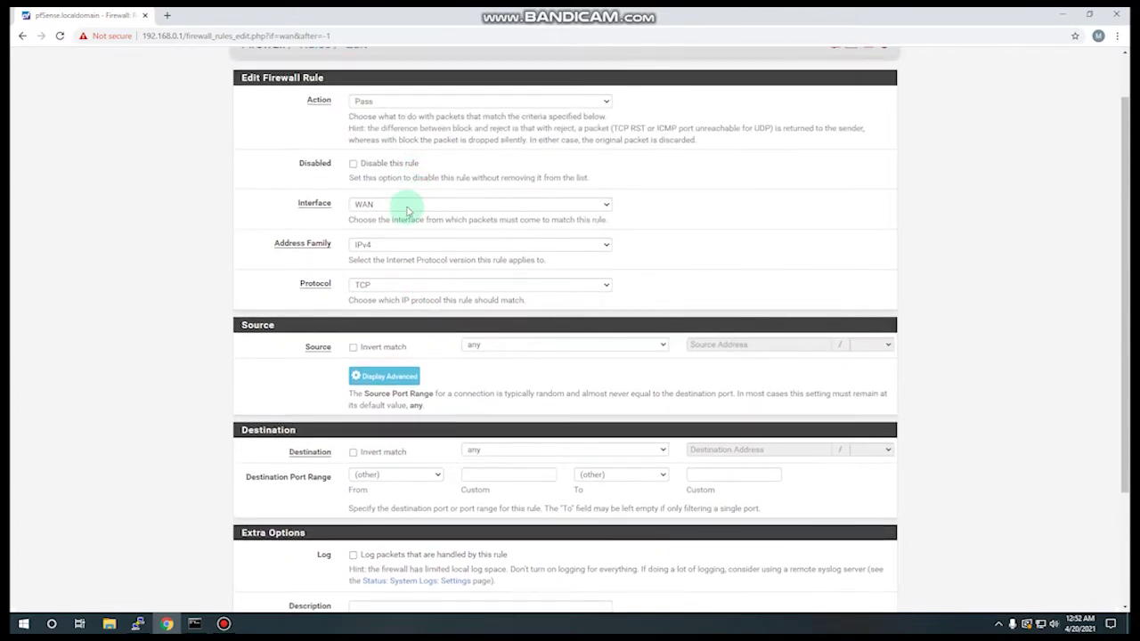
left_click(385, 285)
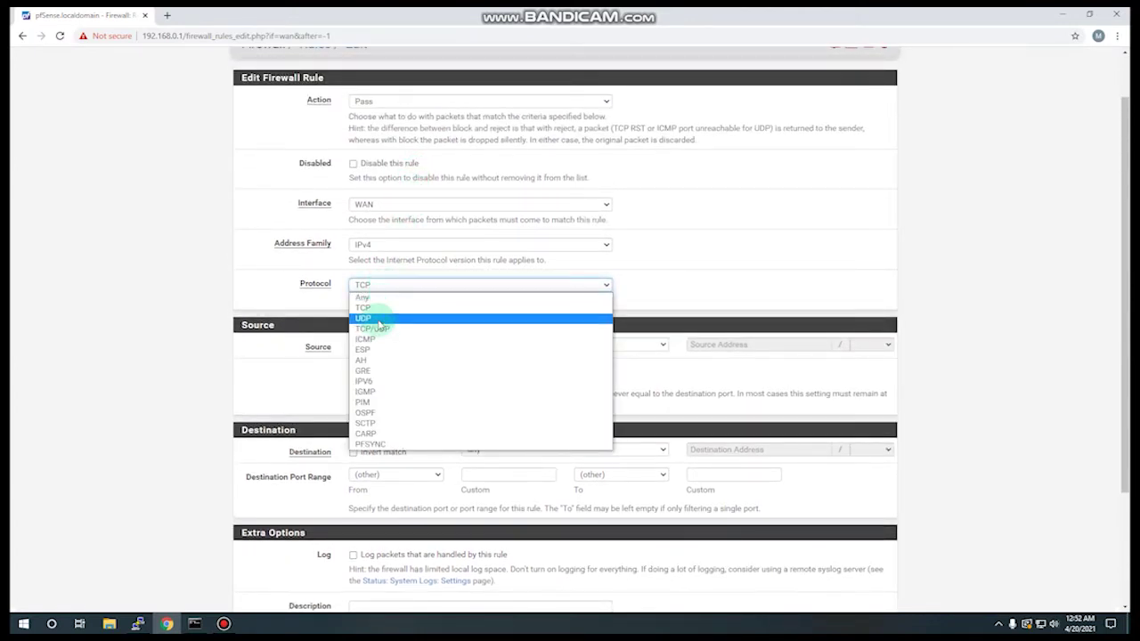
left_click(392, 288)
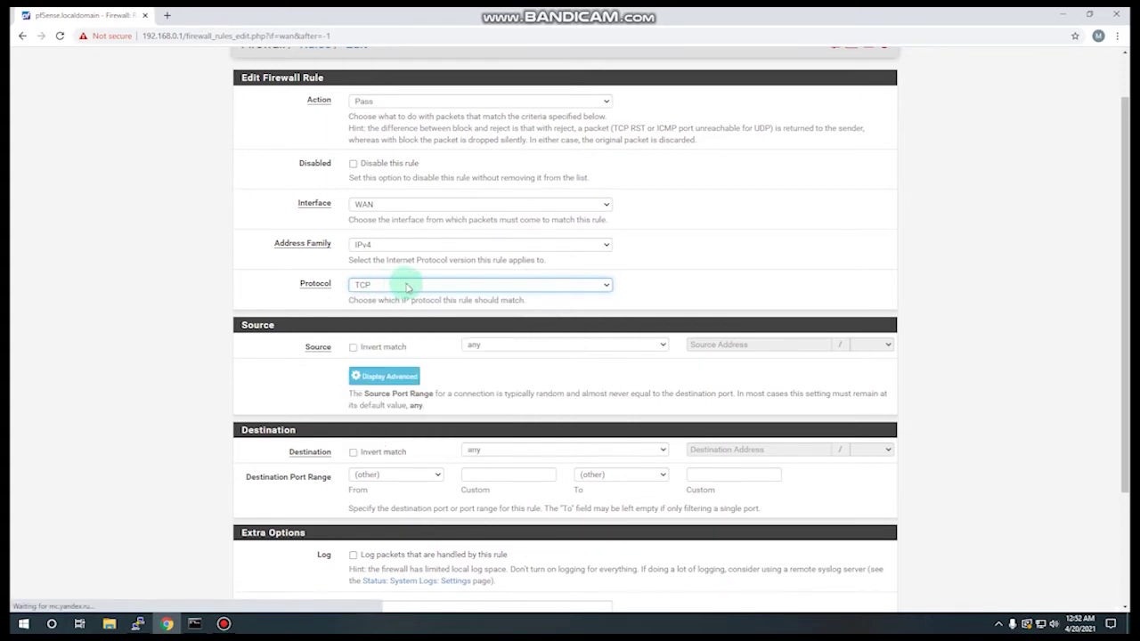
Review the source and destination type choices for the new WAN rule
left_click(526, 348)
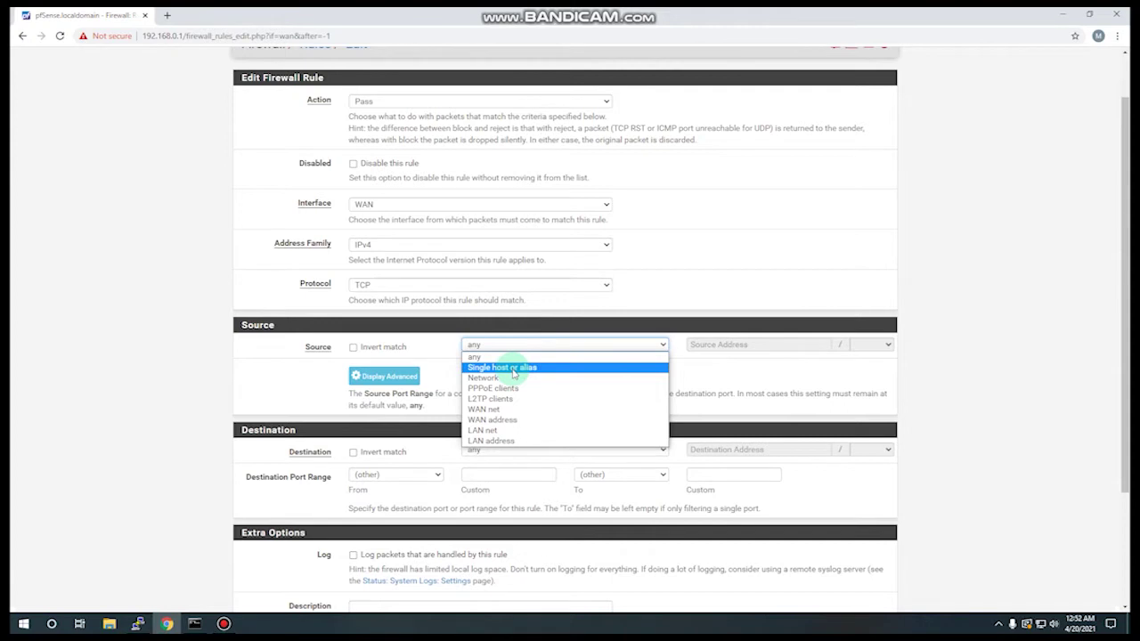
left_click(718, 339)
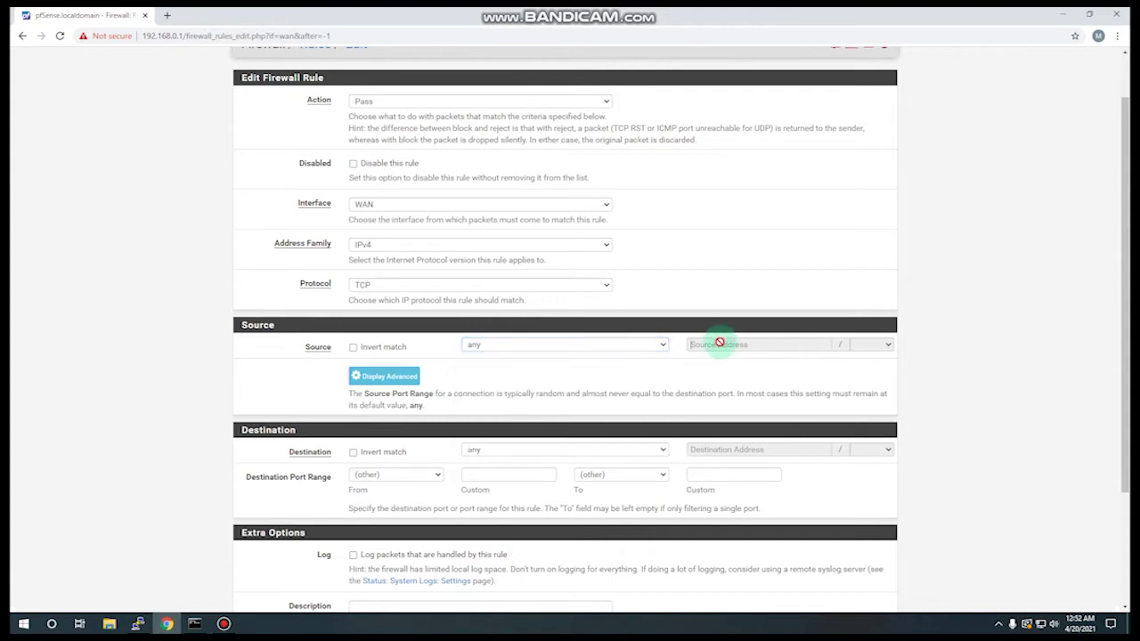
left_click(515, 451)
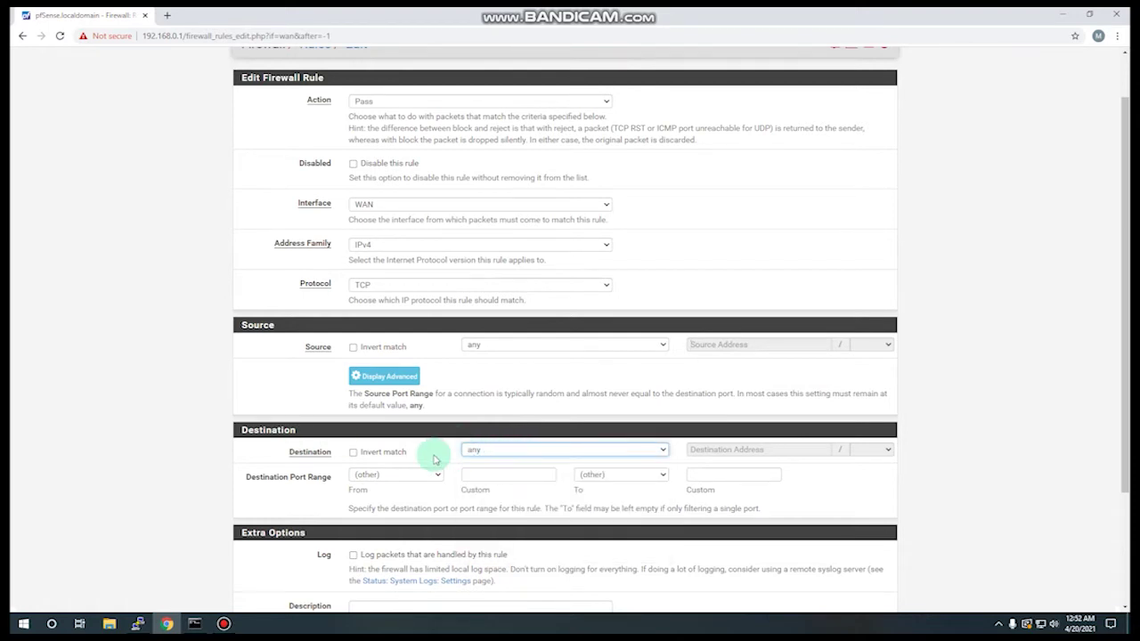
Review the service and port choices for the start of the destination port range
scroll(435, 454, "down", 1)
left_click(417, 417)
left_click(419, 417)
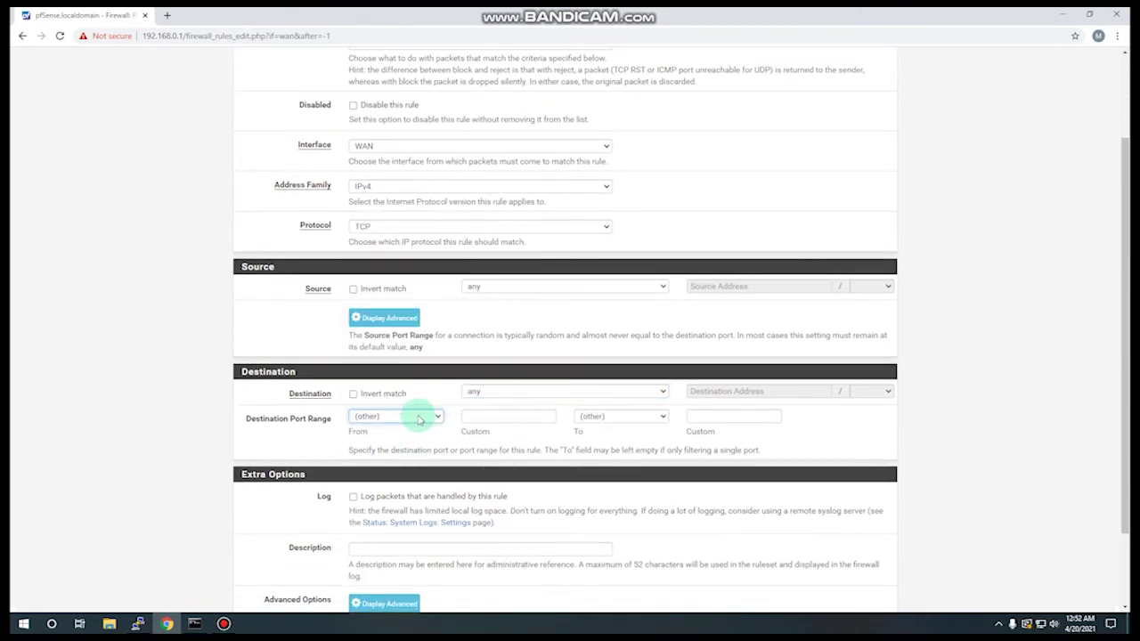
left_click(407, 418)
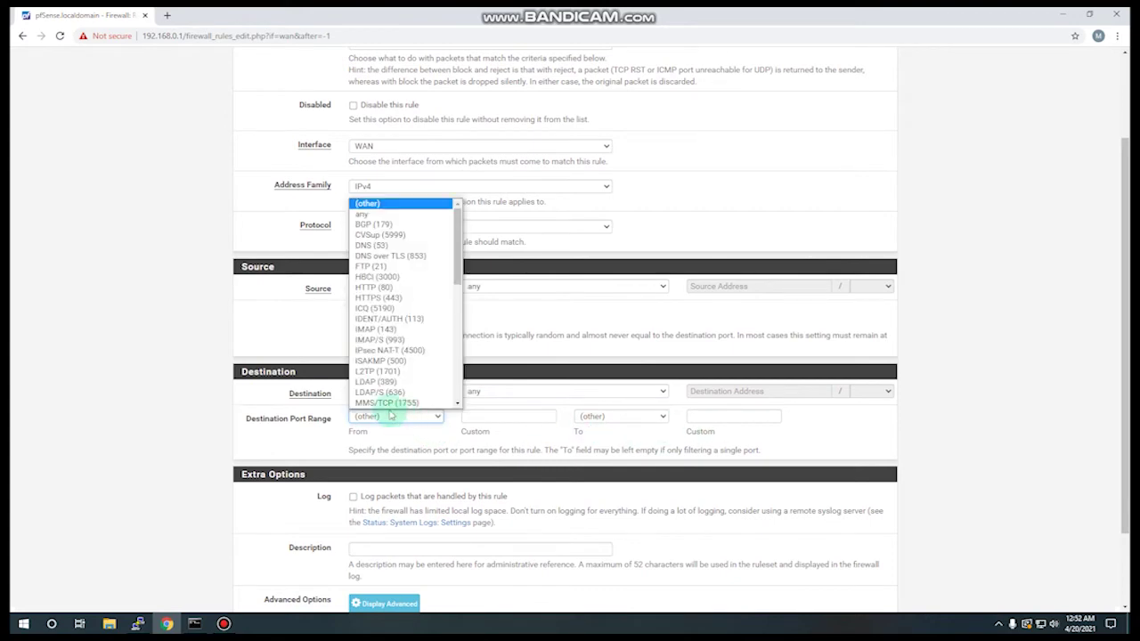
scroll(390, 361, "up", 2)
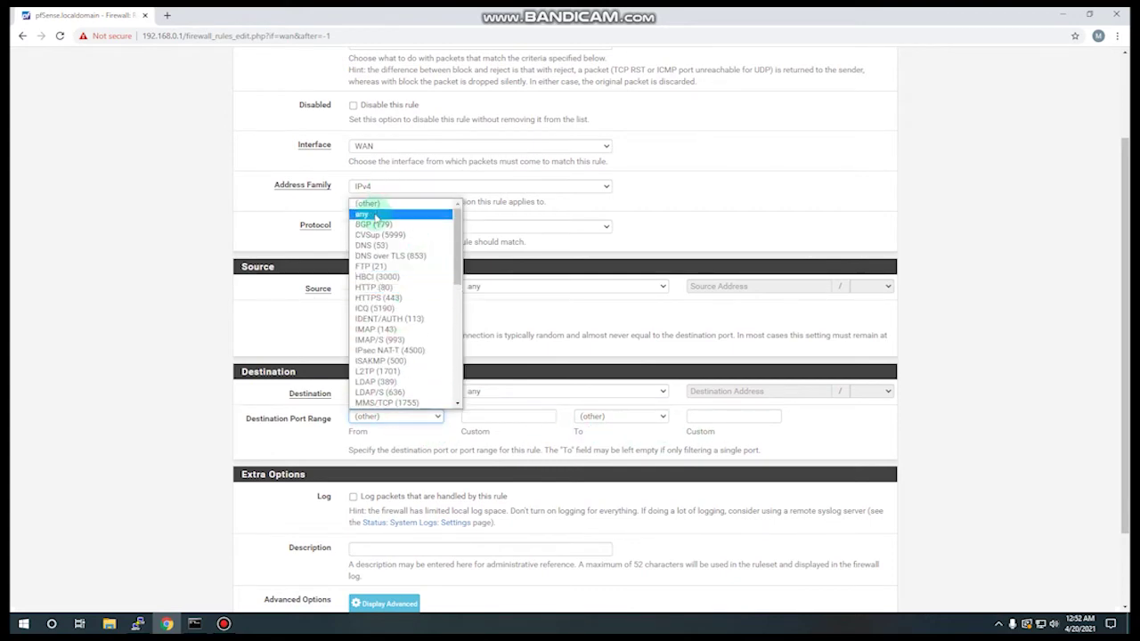
left_click(626, 327)
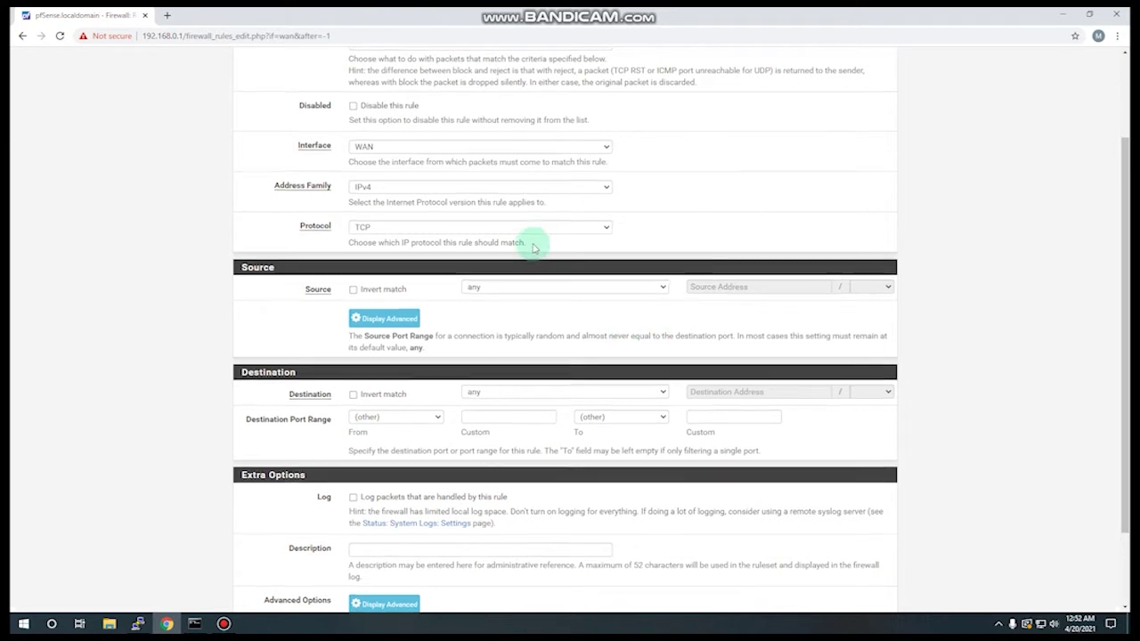
Leave the new WAN rule unsaved and return to the dashboard
scroll(525, 250, "up", 2)
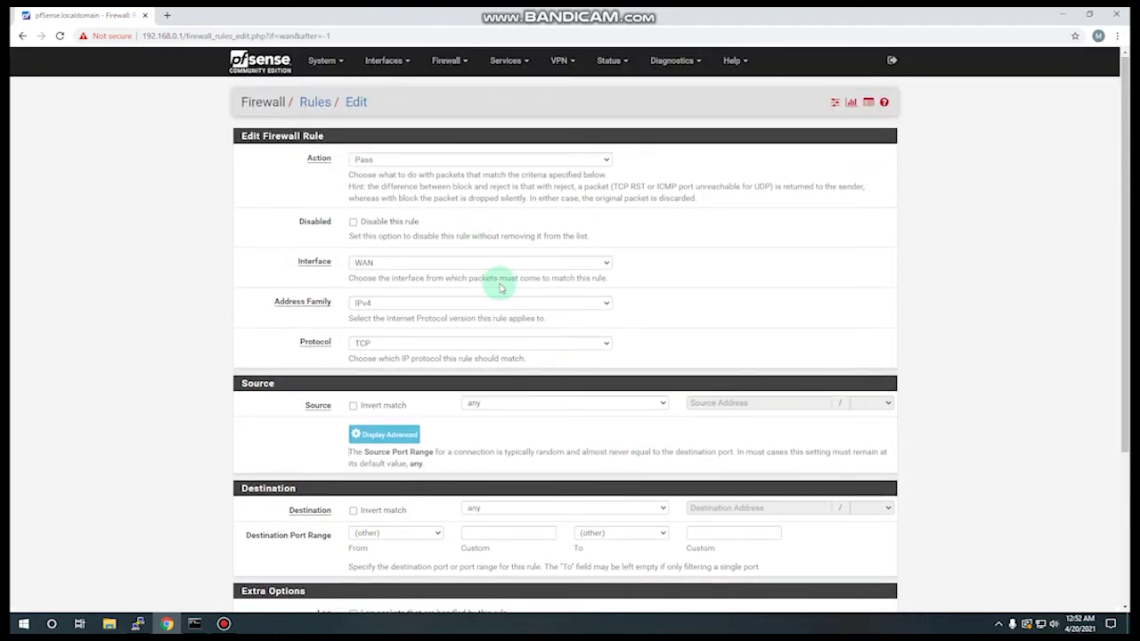
left_click(272, 55)
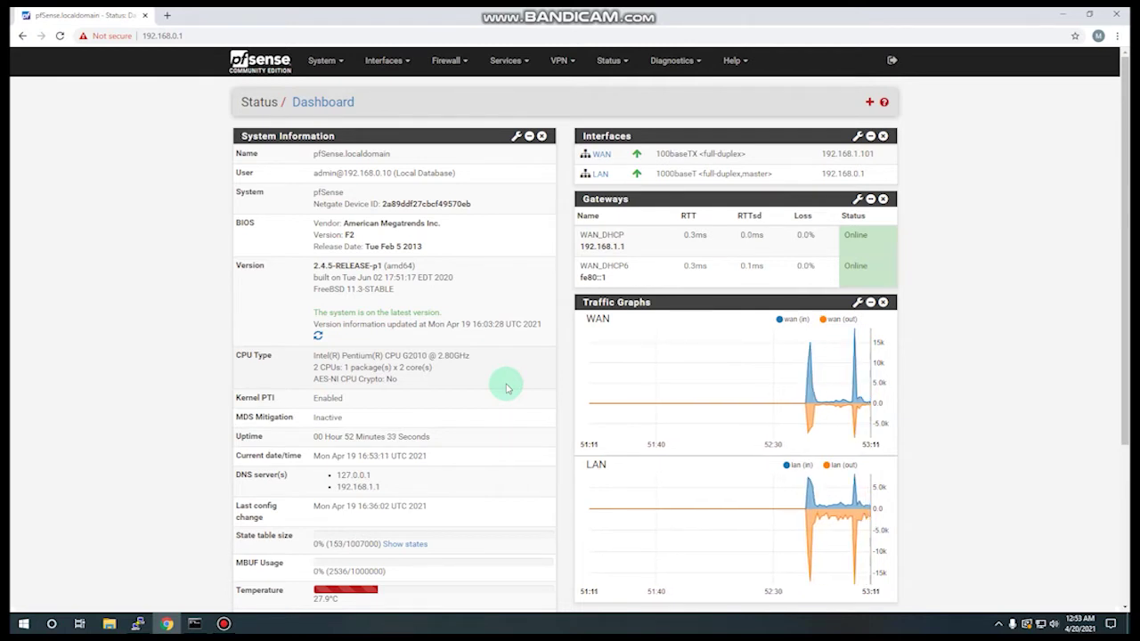
Open youtube.com and facebook.com in two new browser tabs to test internet access through the firewall
left_click(167, 16)
left_click(201, 36)
type("youtube.com")
key("Return")
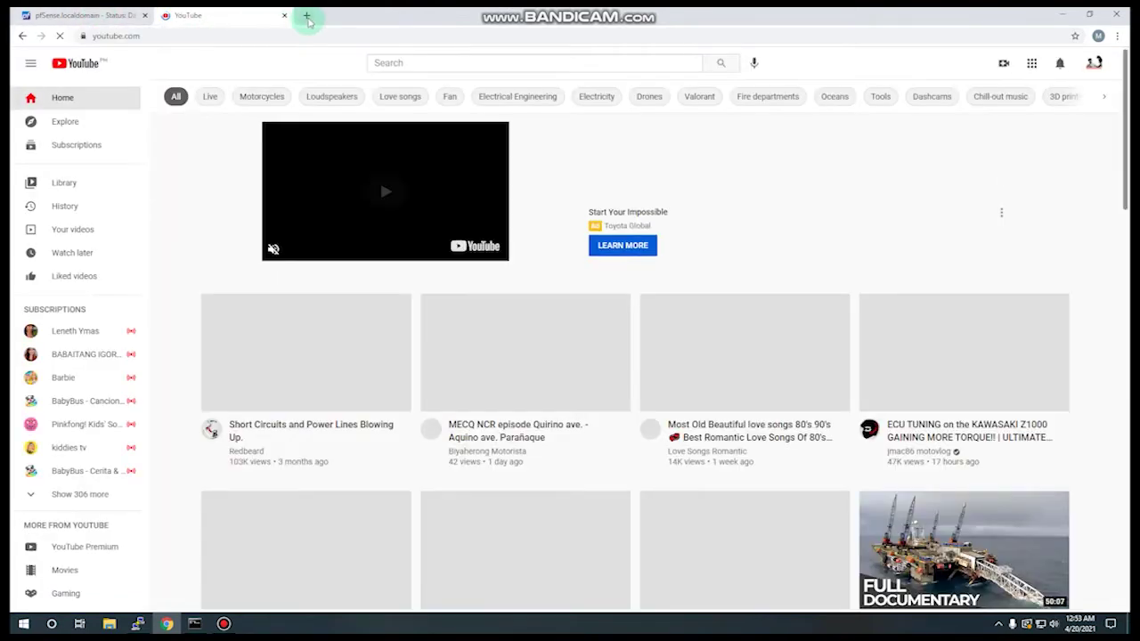
left_click(306, 15)
type("fa")
key("Return")
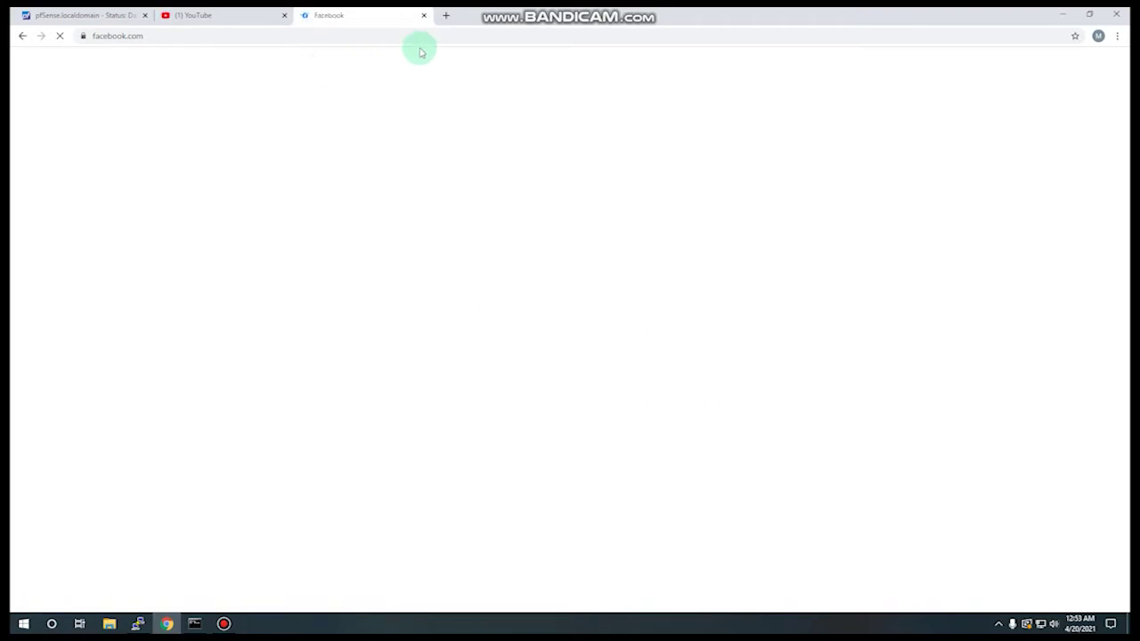
Check whether the YouTube and Facebook pages load, and close both tabs to return to the dashboard
left_click(220, 18)
left_click(401, 16)
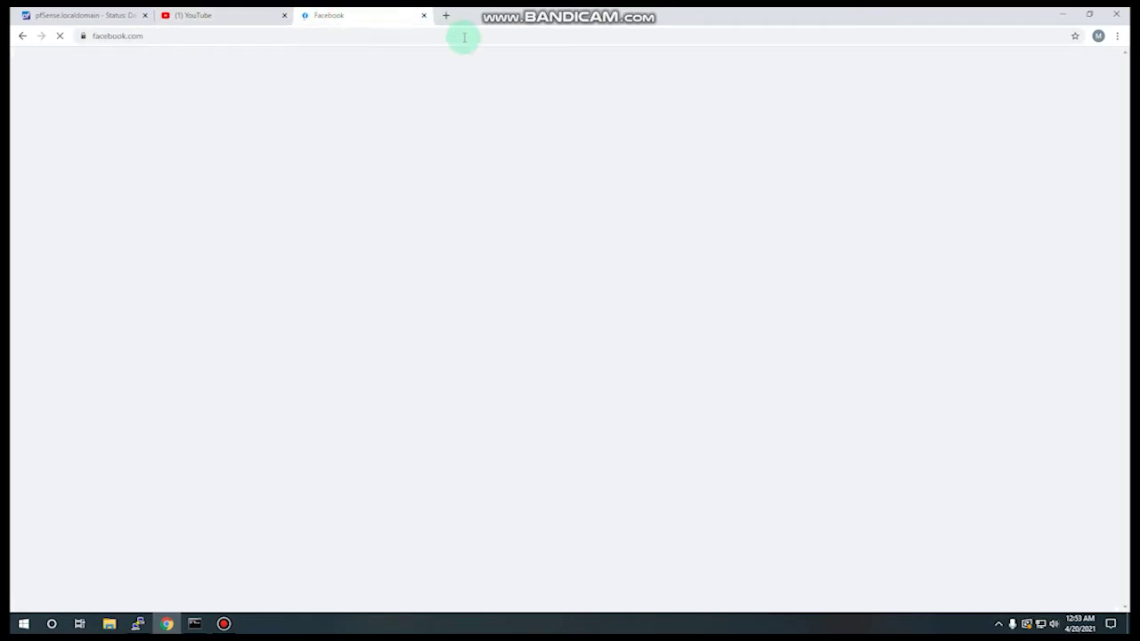
left_click(214, 17)
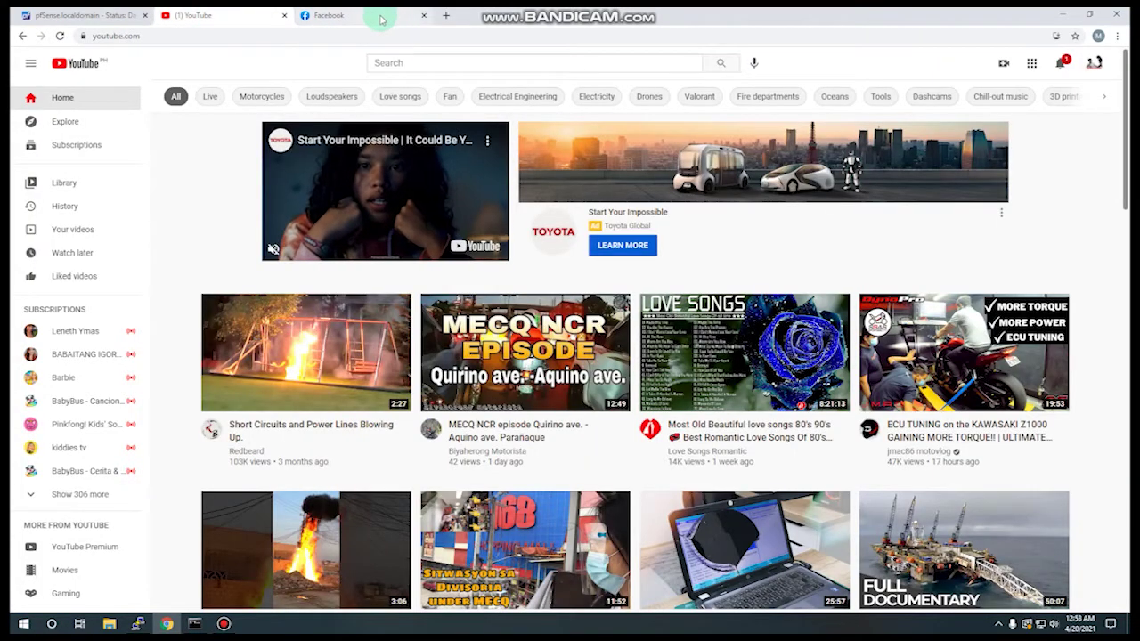
left_click(414, 13)
left_click(423, 15)
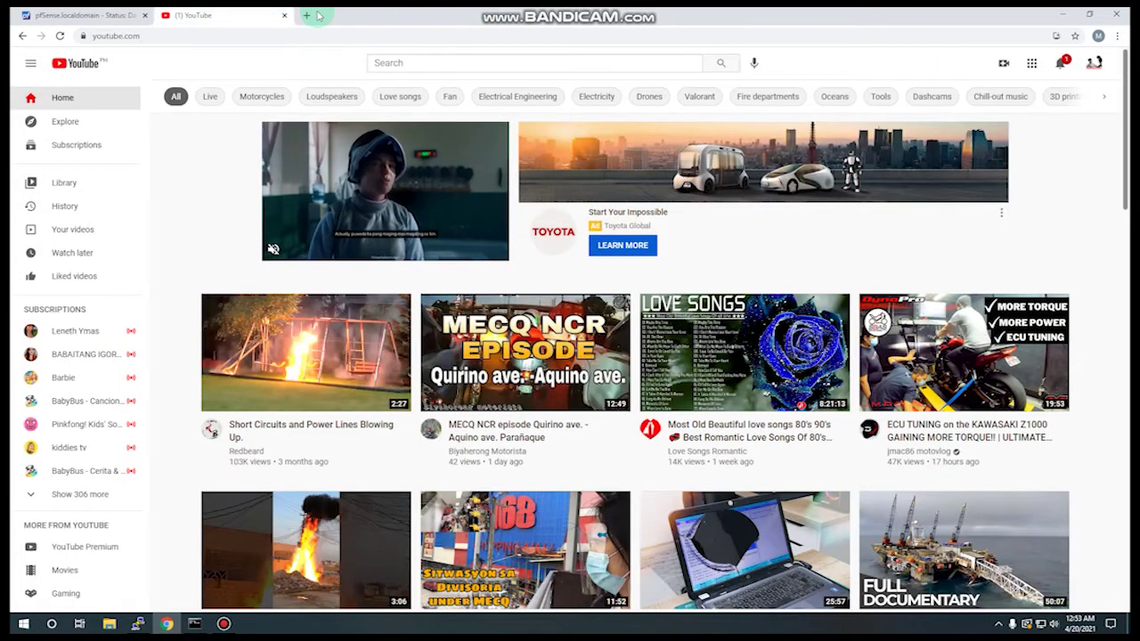
left_click(284, 15)
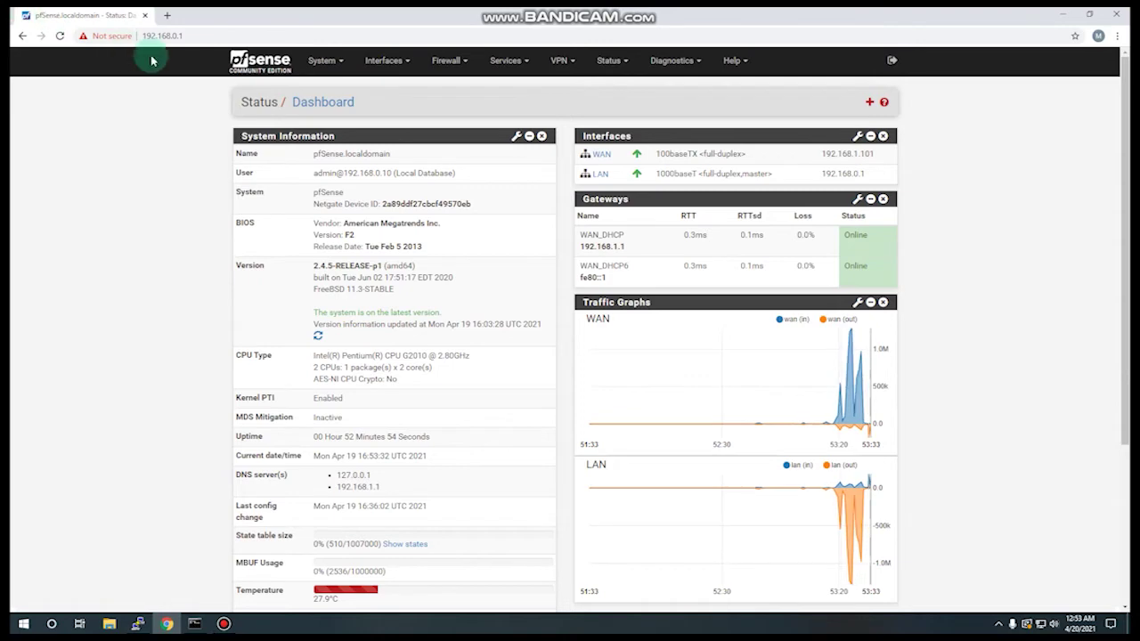
Examine the firewall rules defined for the WAN, LAN and Floating sets, ending on the LAN rules
left_click(436, 58)
left_click(448, 119)
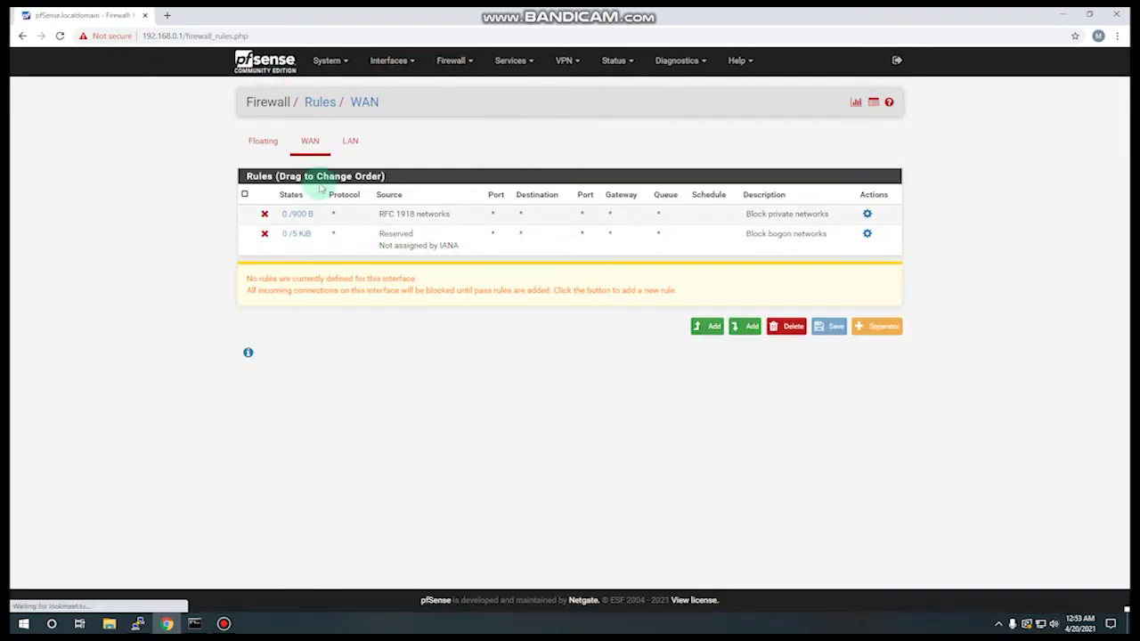
left_click(366, 155)
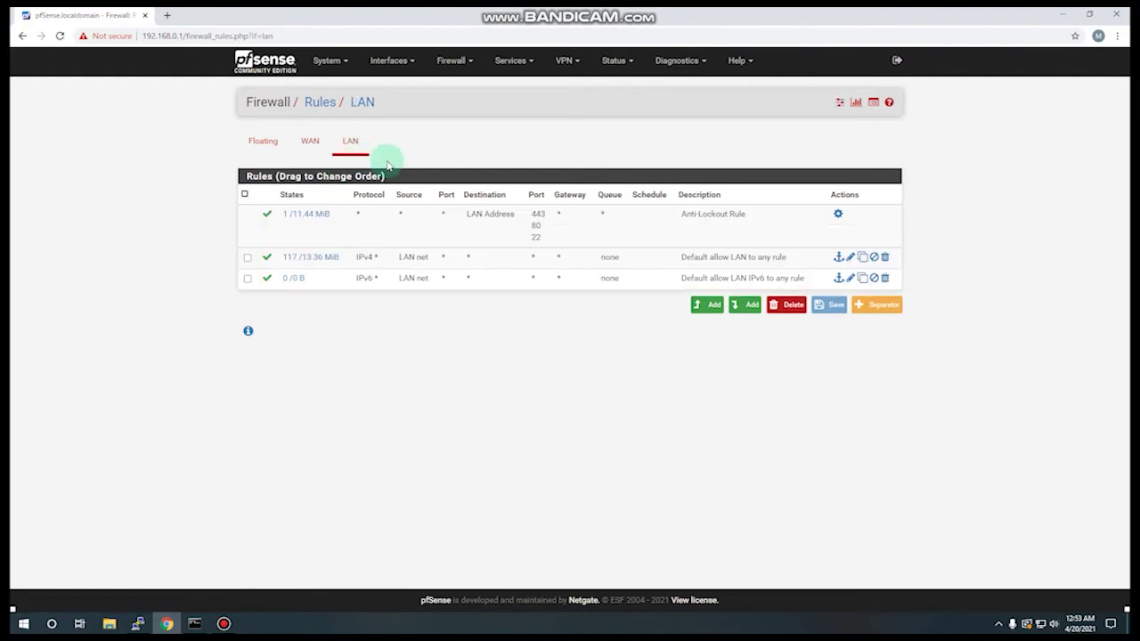
left_click(261, 144)
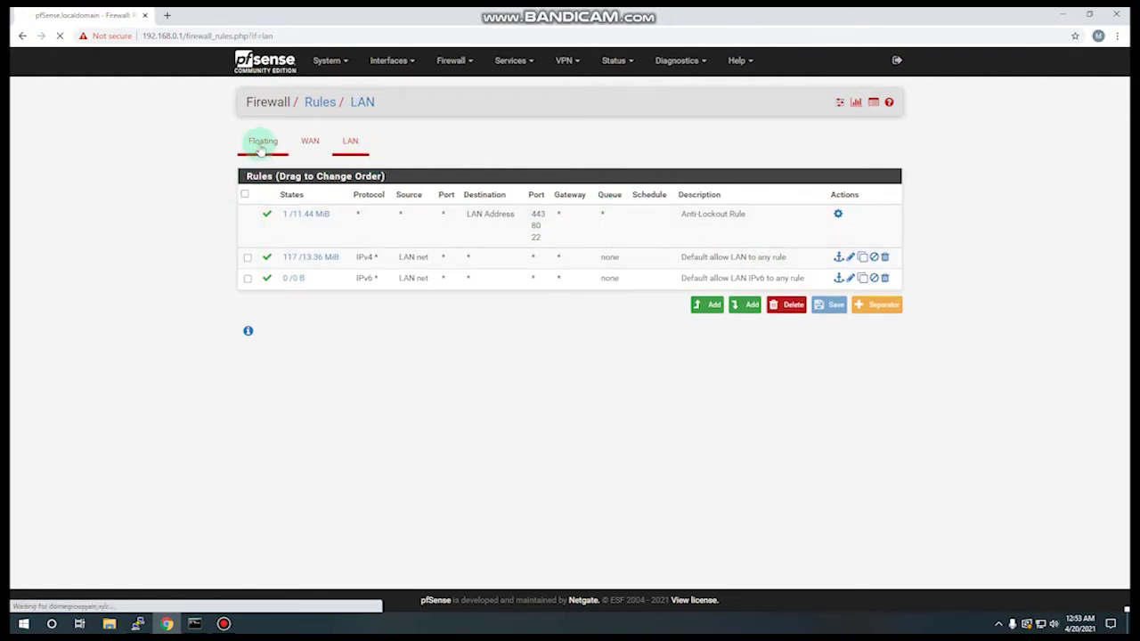
left_click(312, 143)
left_click(357, 146)
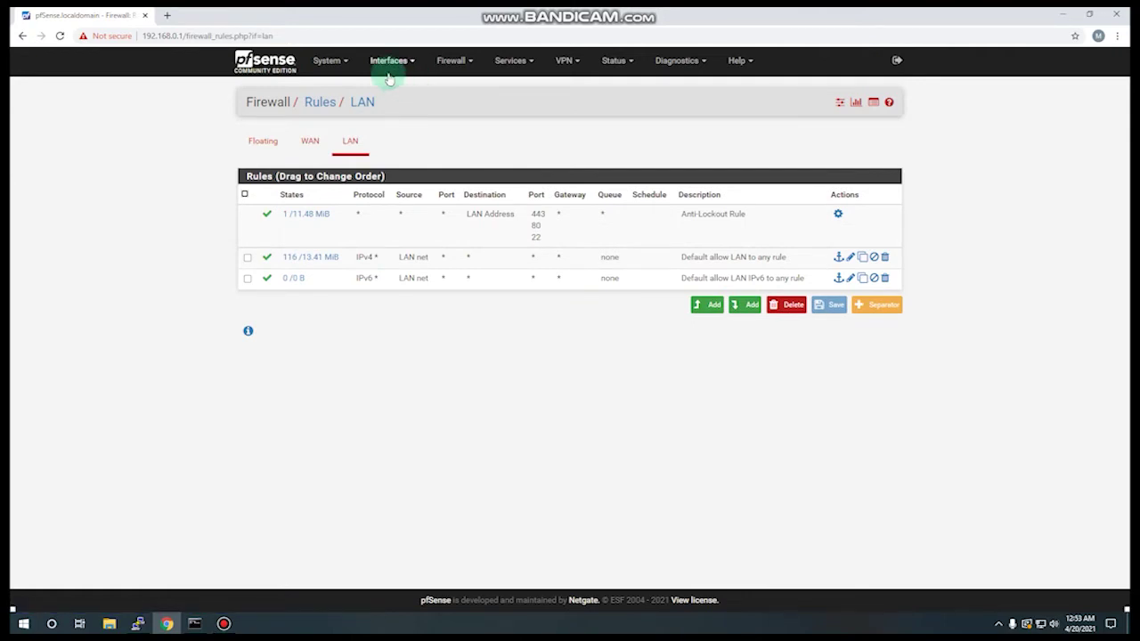
Open the Package Manager and show the packages available for installation
left_click(328, 60)
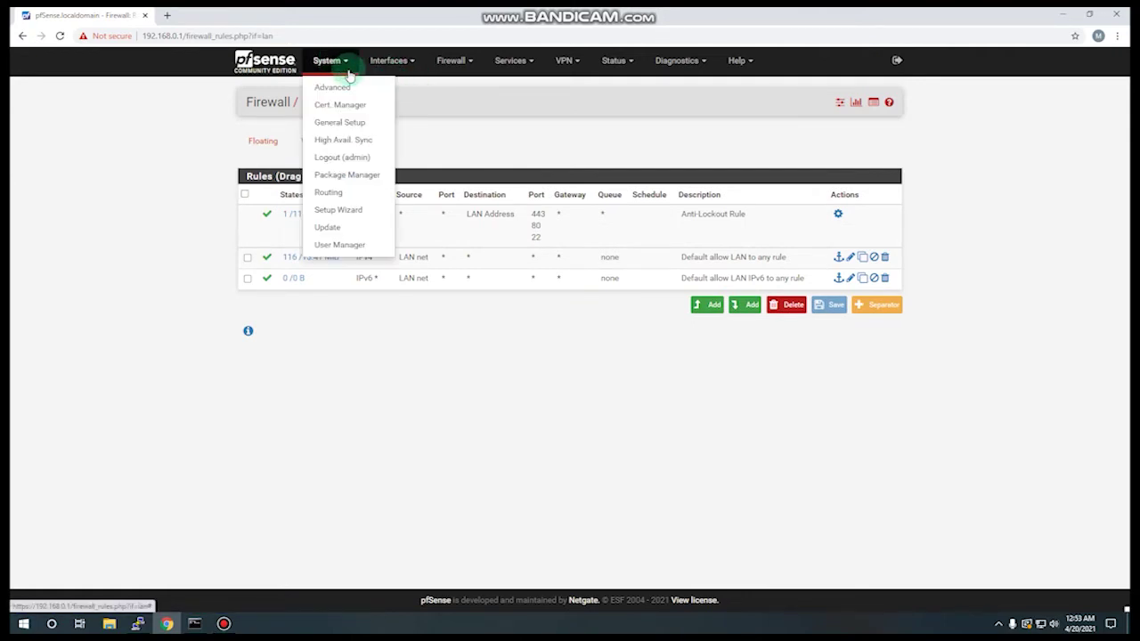
left_click(337, 181)
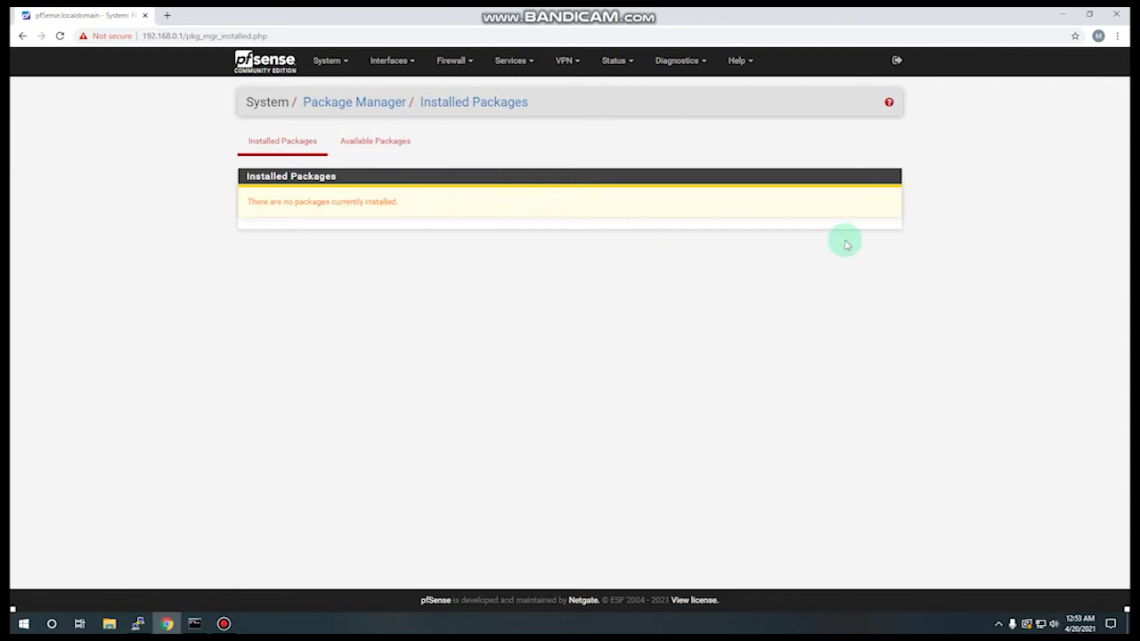
left_click(369, 142)
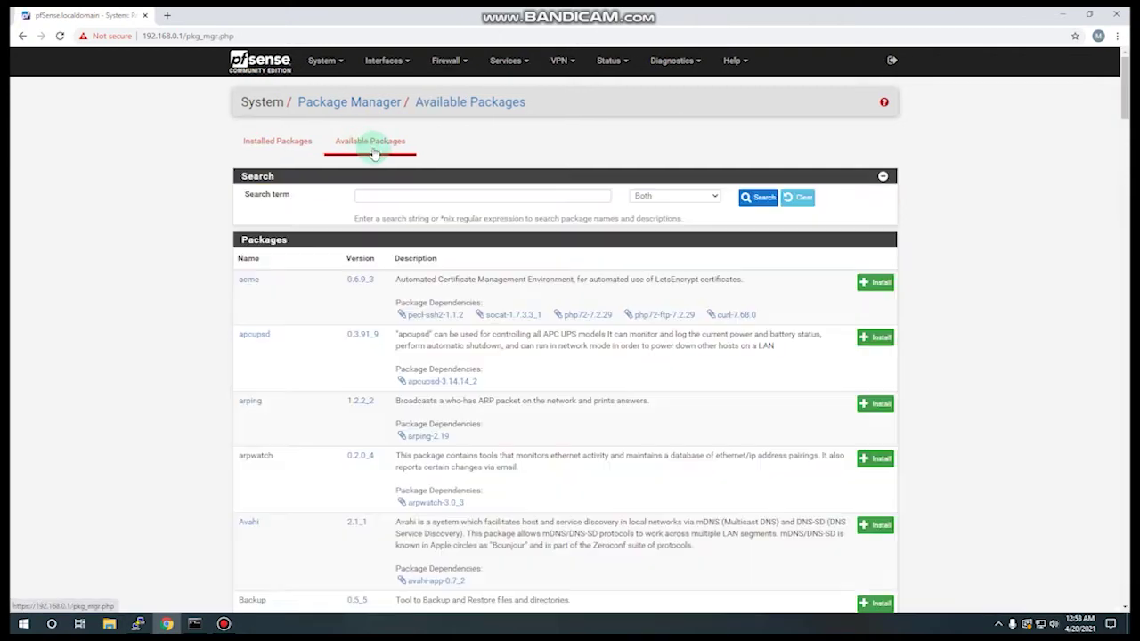
Browse the available packages and their descriptions, including pfBlockerNG, and return to the start of the list
scroll(588, 329, "down", 2)
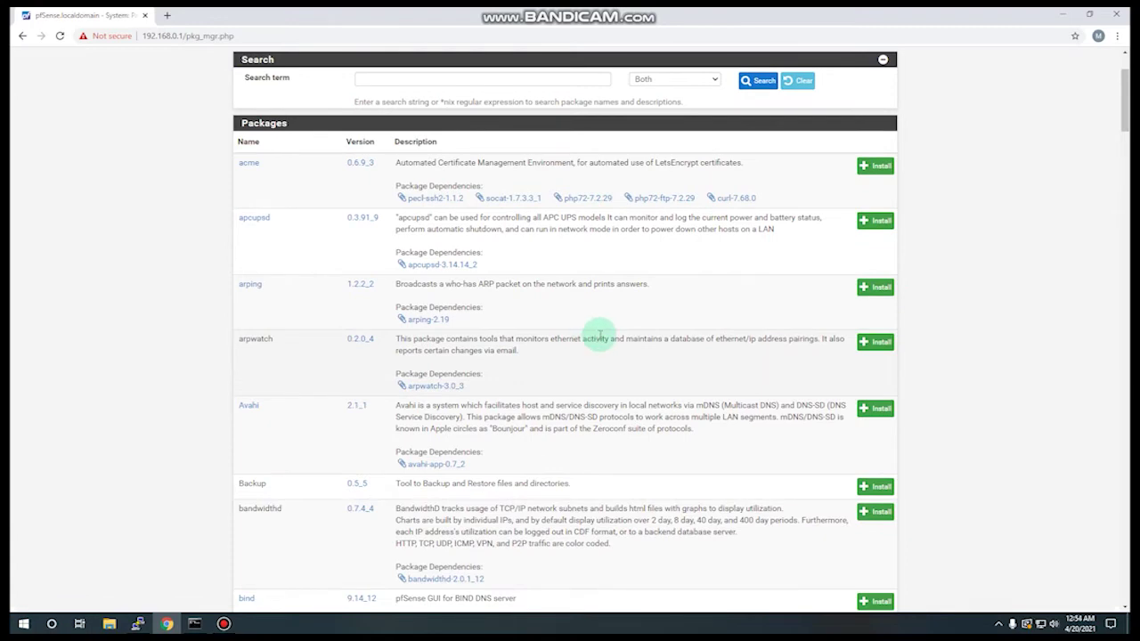
scroll(592, 335, "down", 3)
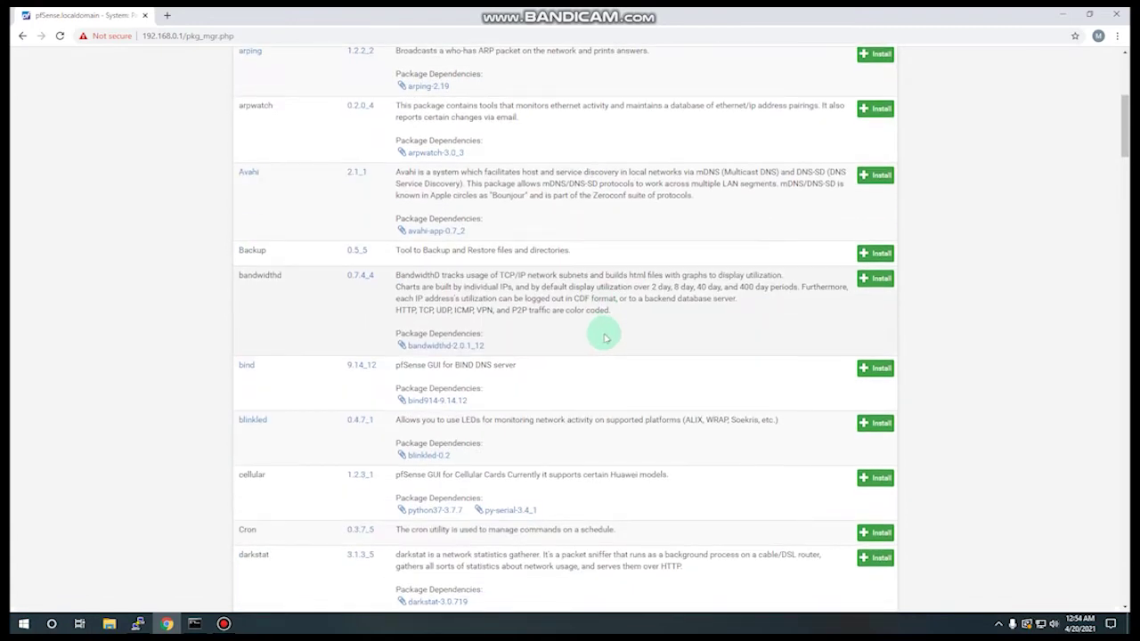
scroll(605, 337, "down", 5)
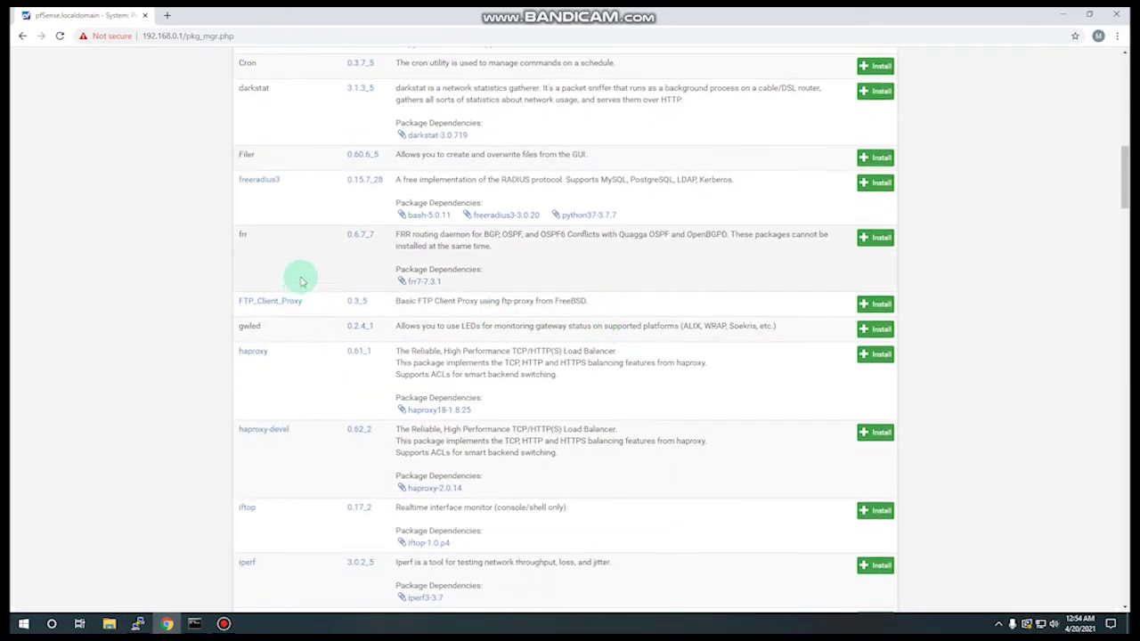
scroll(309, 281, "down", 1)
scroll(249, 301, "down", 4)
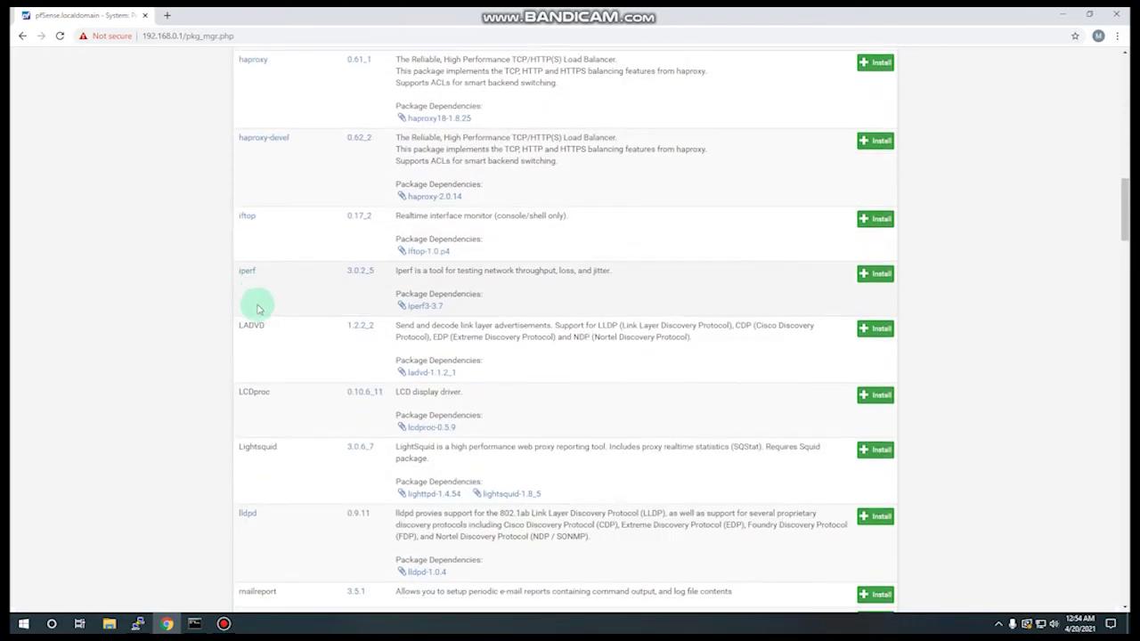
scroll(262, 307, "down", 12)
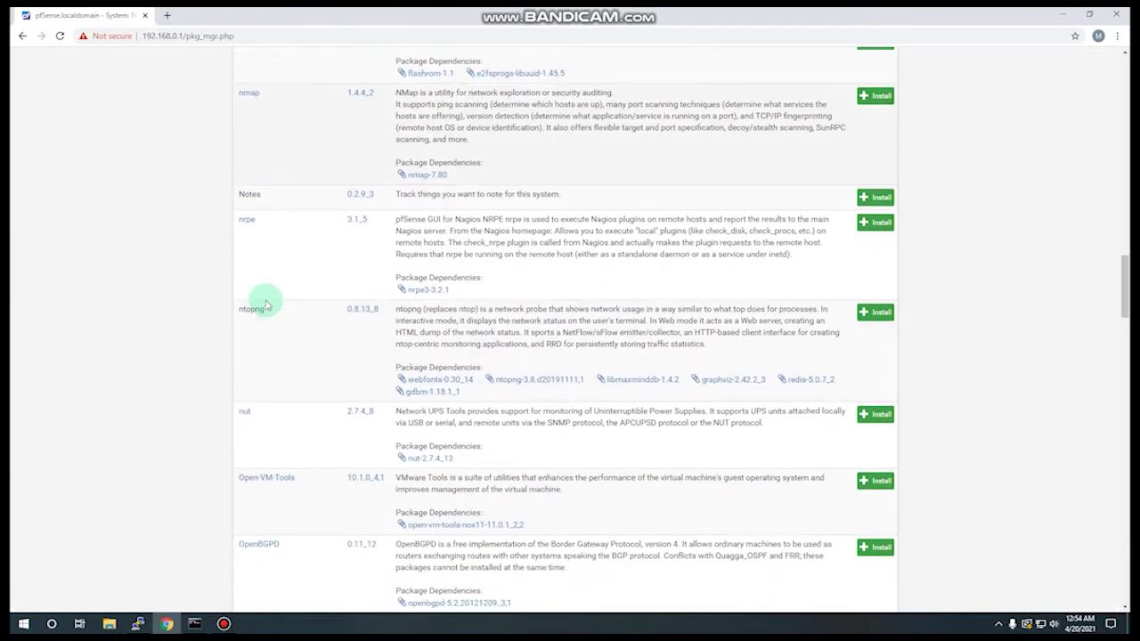
scroll(267, 304, "down", 6)
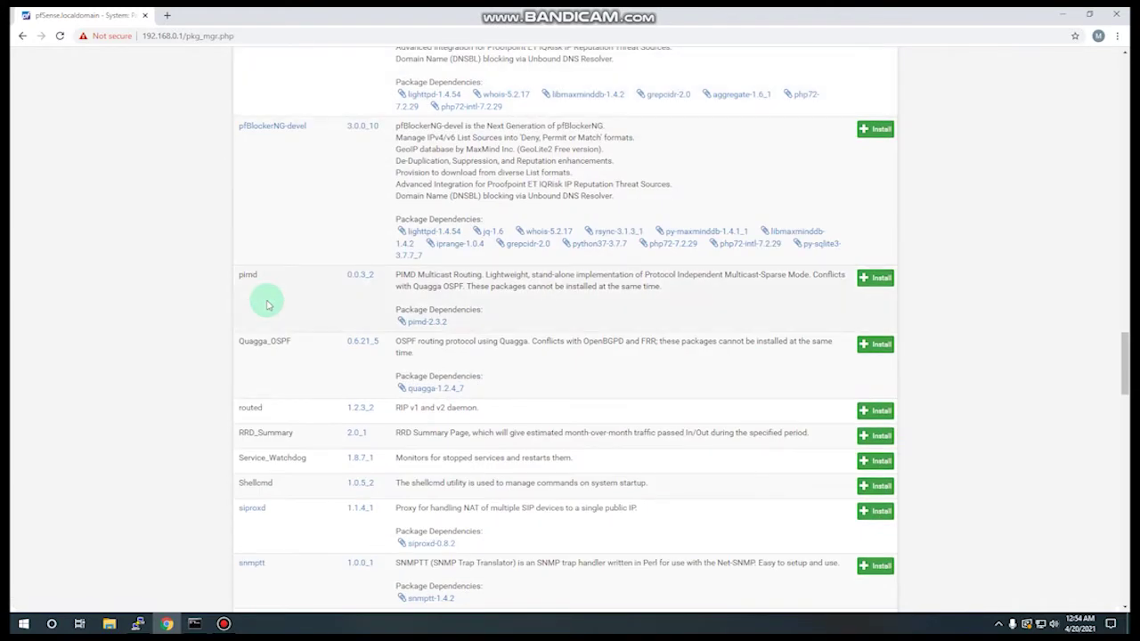
scroll(323, 283, "up", 3)
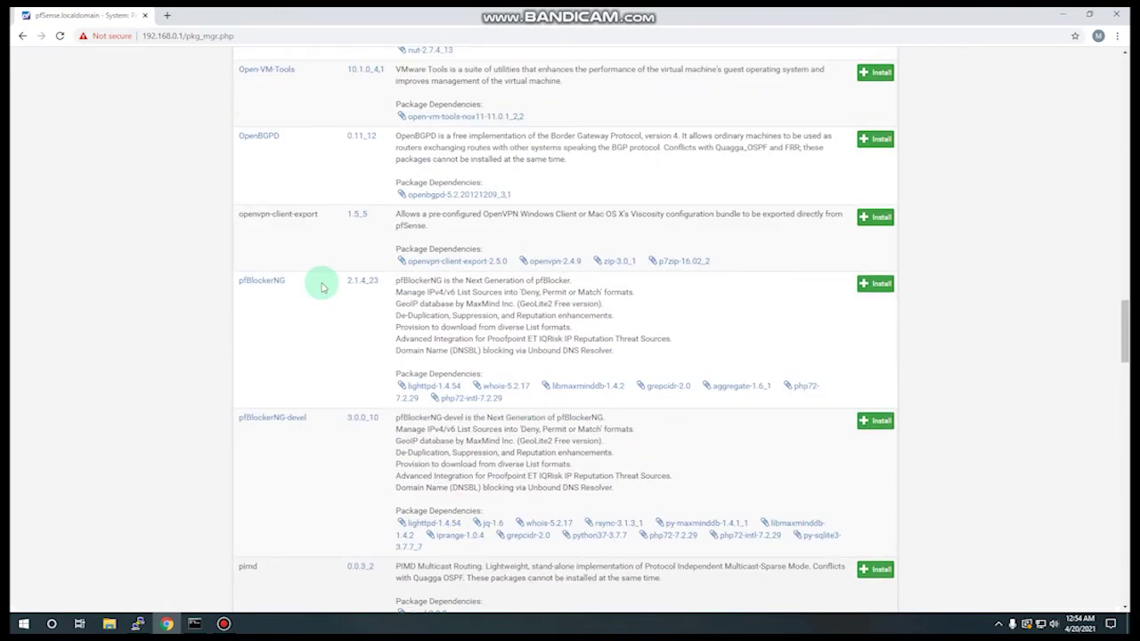
scroll(322, 287, "up", 8)
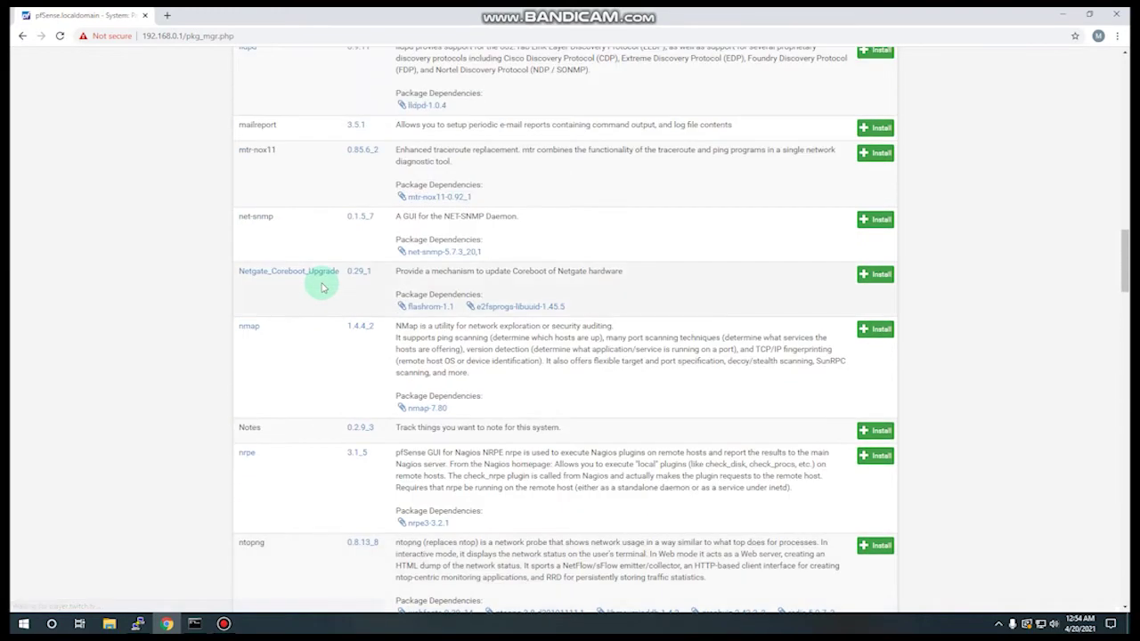
scroll(322, 287, "up", 15)
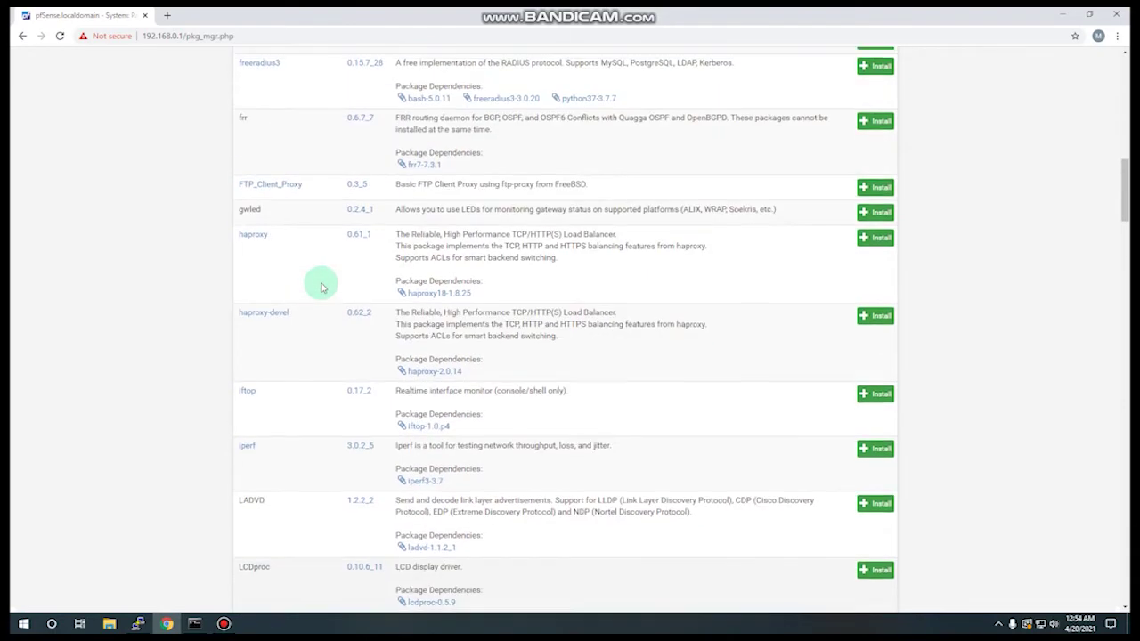
scroll(322, 287, "up", 3)
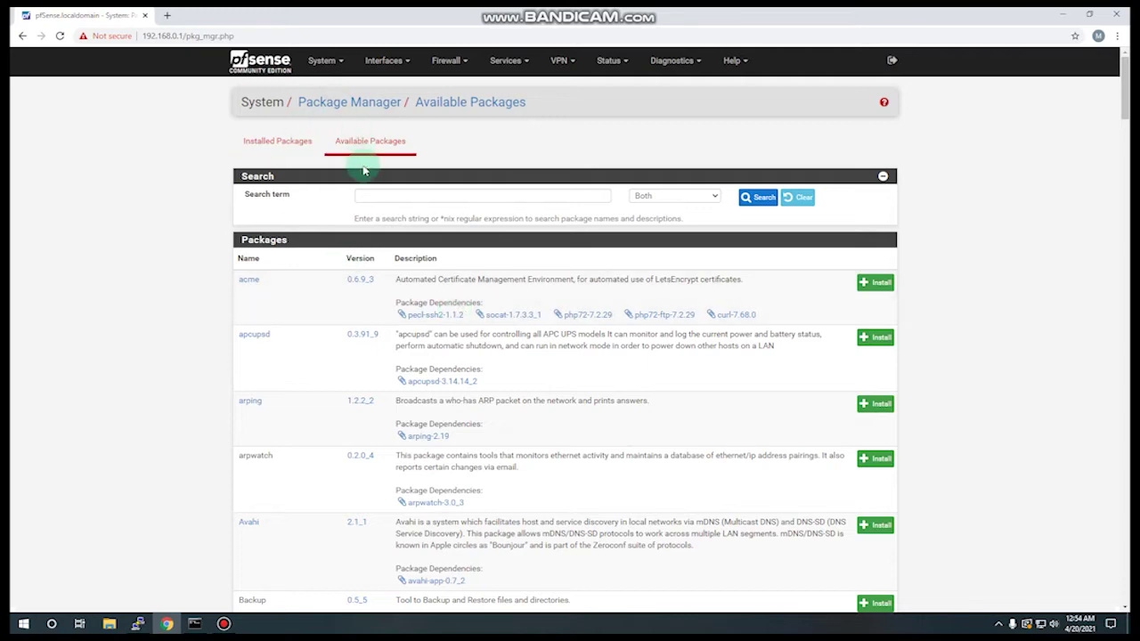
Install the pfBlockerNG package, found by searching the available packages for pfblocker, and check the list of installed packages
left_click(415, 194)
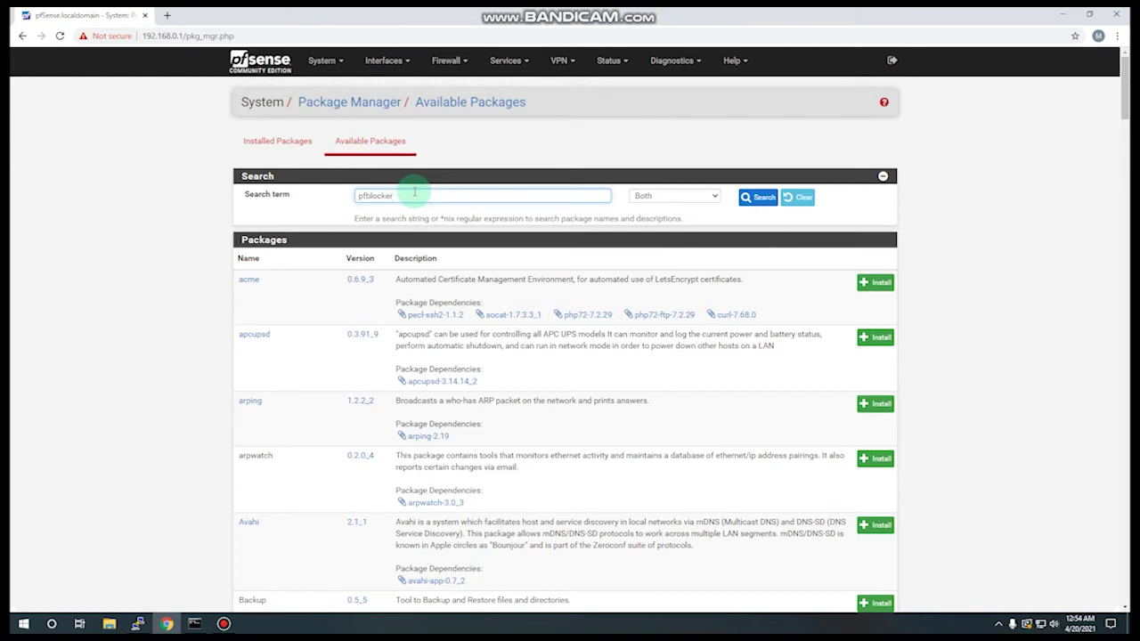
type("pfblocker")
left_click(758, 196)
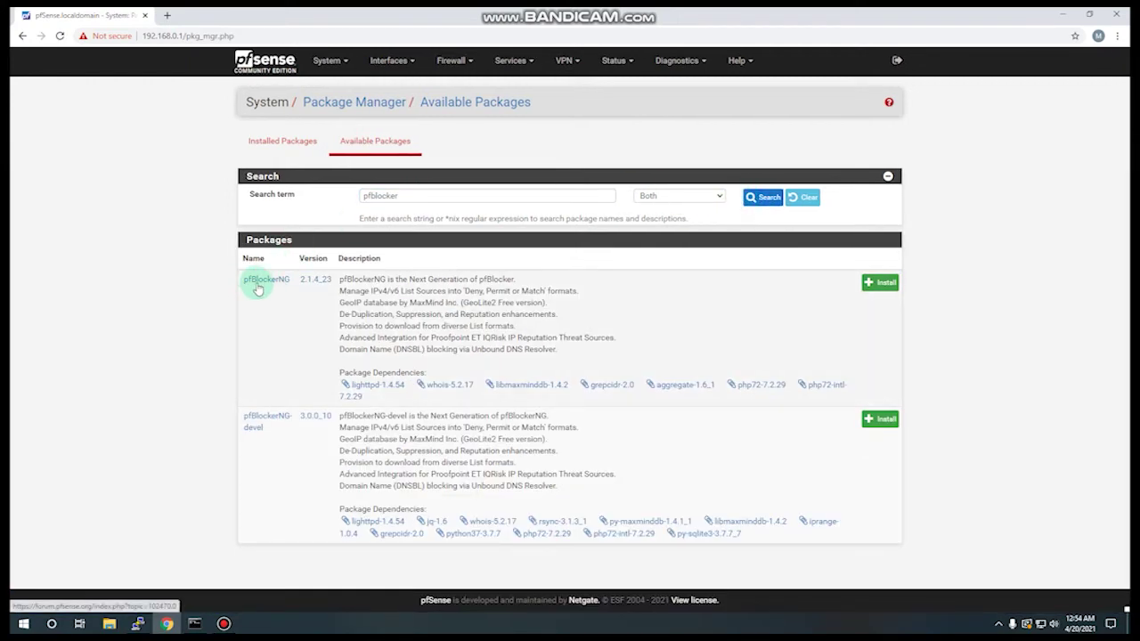
left_click(865, 285)
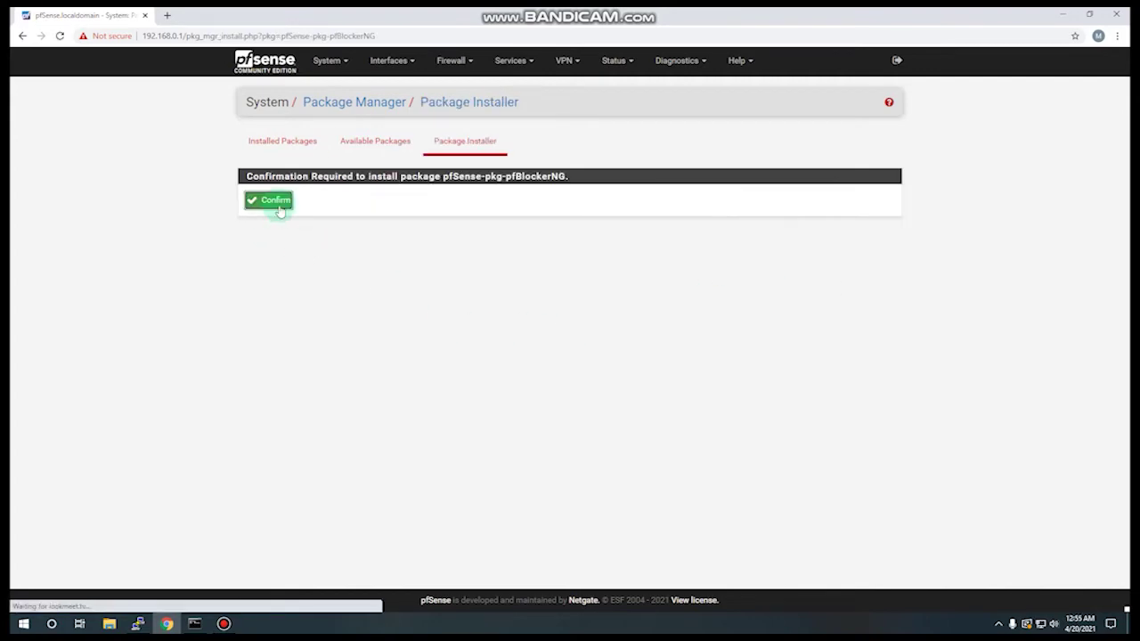
left_click(274, 203)
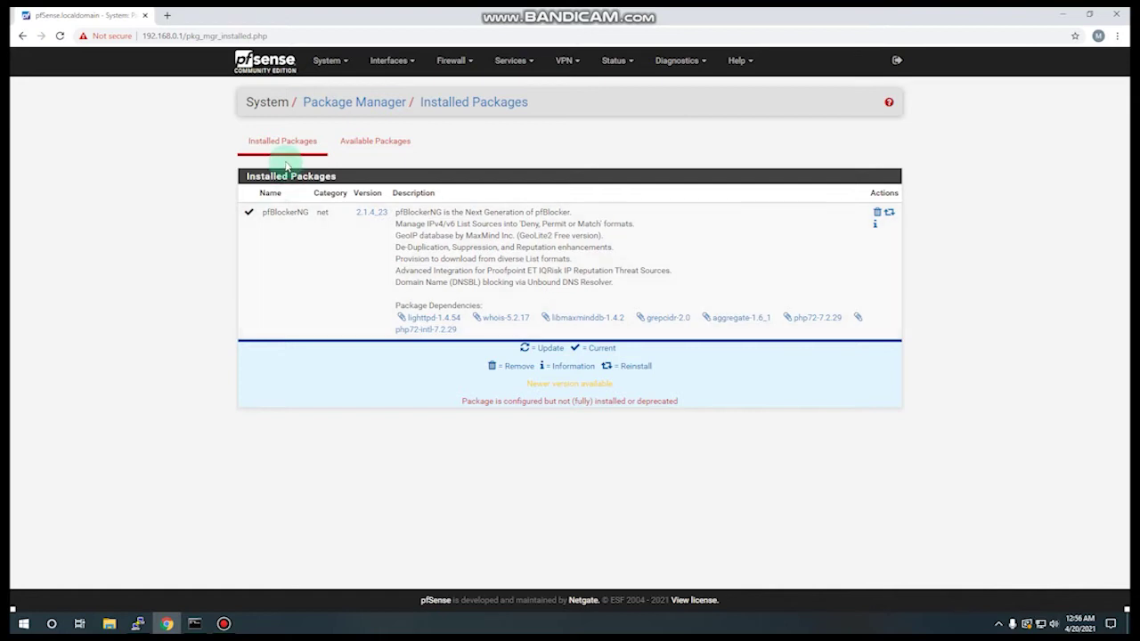
left_click(350, 143)
left_click(281, 143)
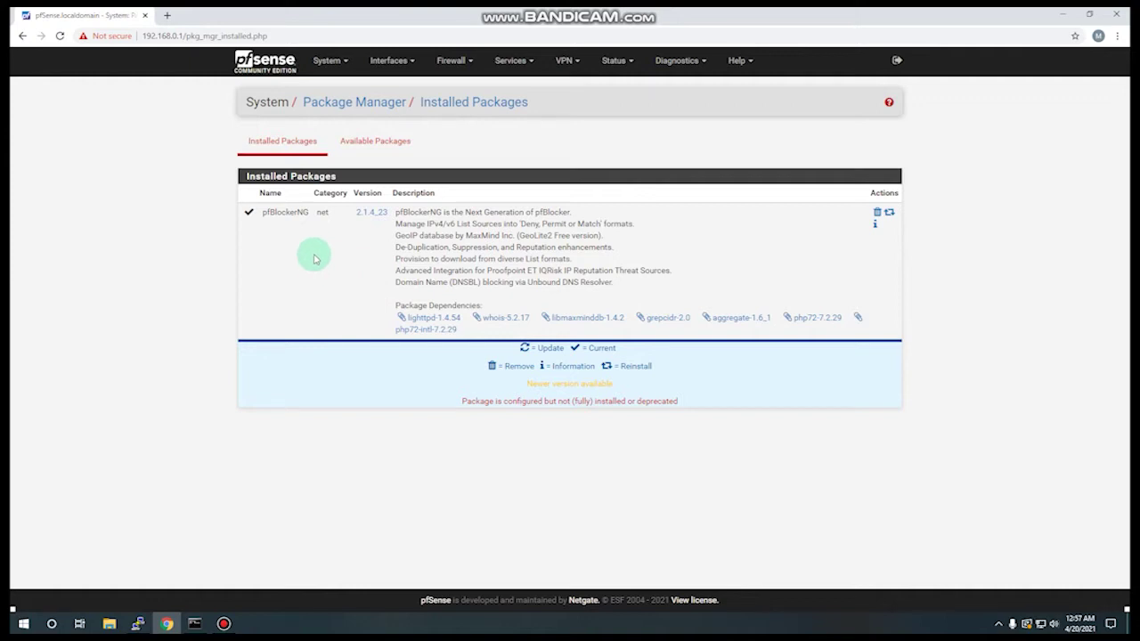
Open the general settings of pfBlockerNG in the firewall section and enable pfBlockerNG
left_click(456, 61)
left_click(472, 123)
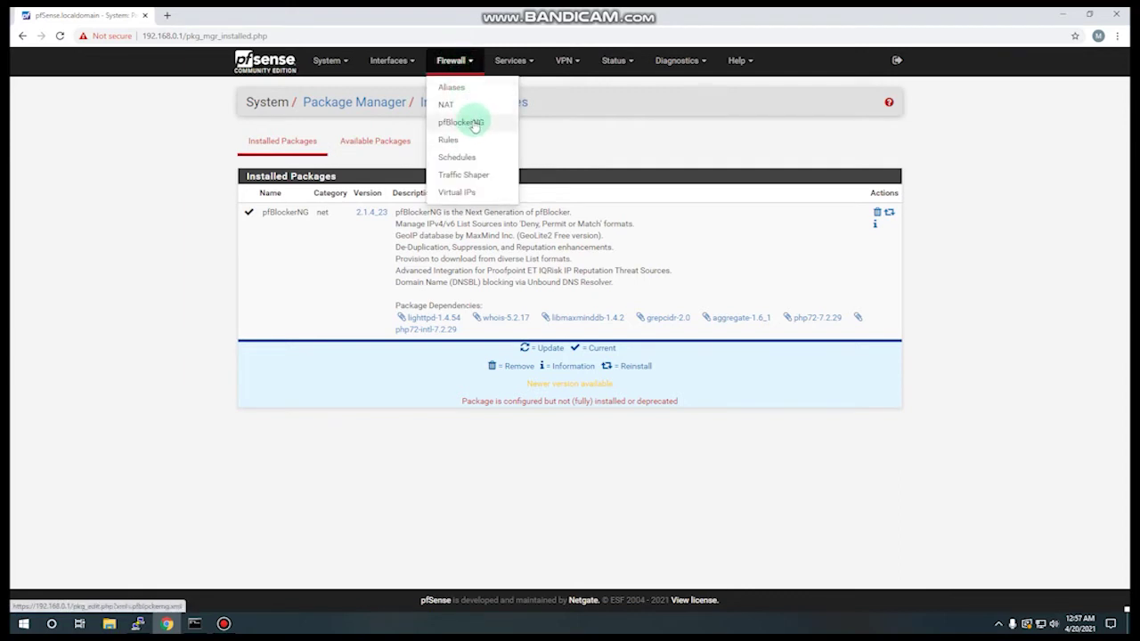
left_click(572, 125)
left_click(458, 67)
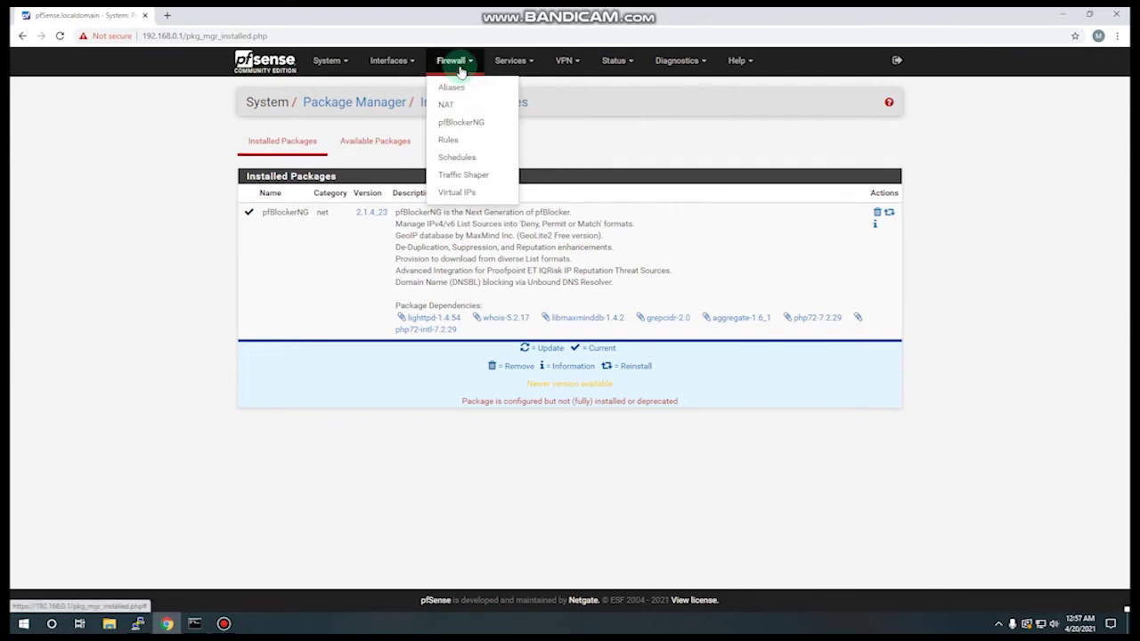
left_click(458, 124)
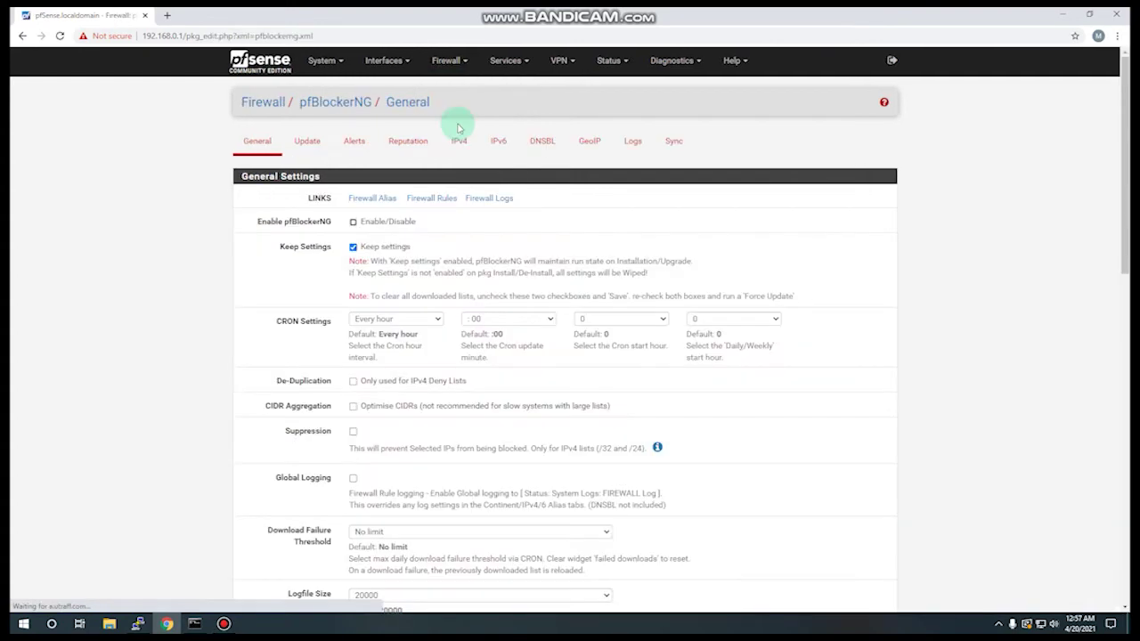
scroll(400, 258, "down", 2)
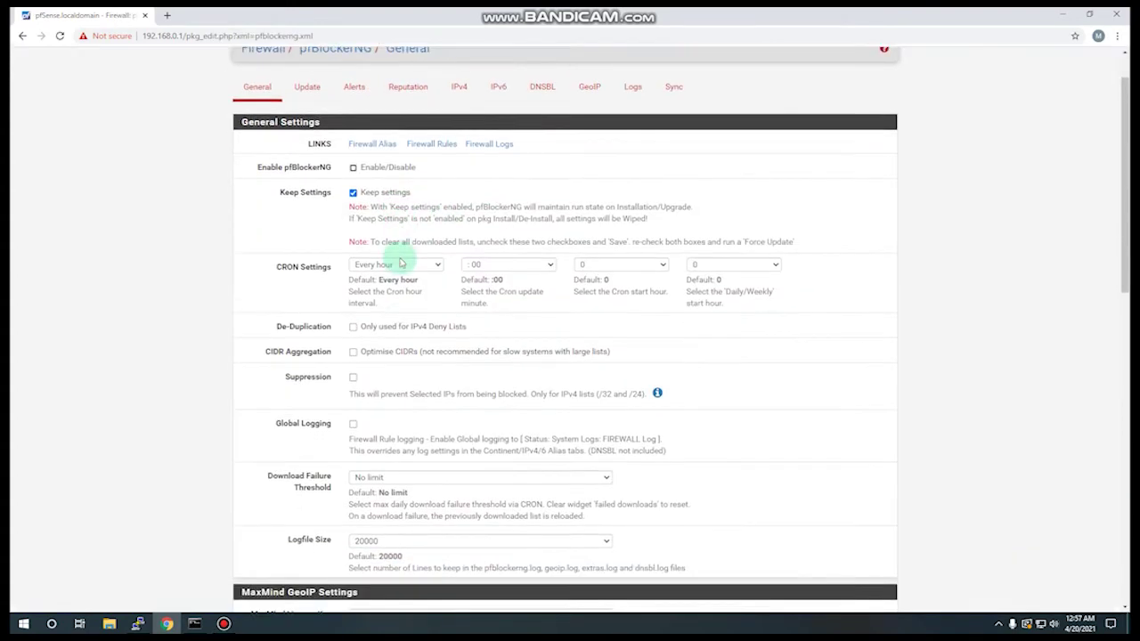
scroll(401, 258, "up", 2)
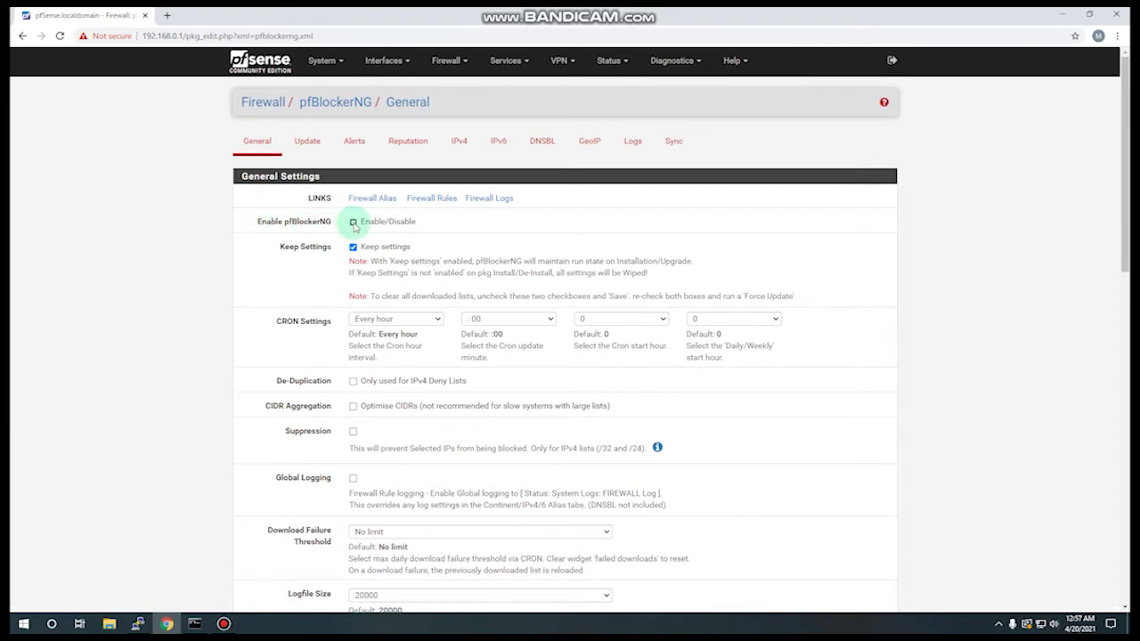
left_click(354, 224)
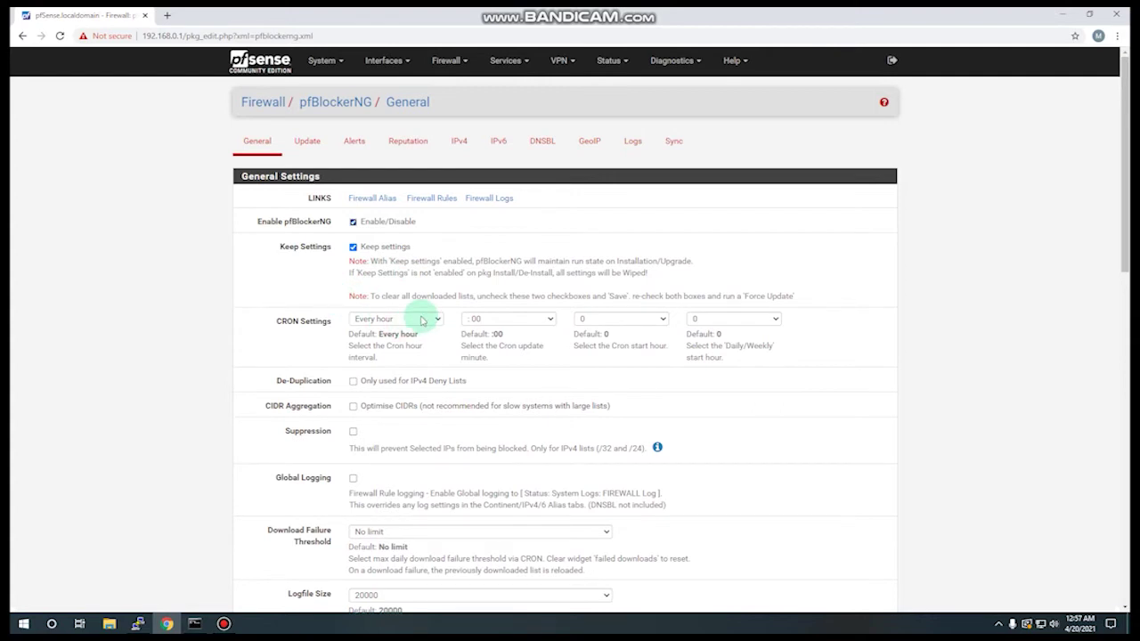
Examine the choices offered for the CRON schedule and the Download Failure Threshold in the general settings
left_click(423, 321)
left_click(423, 319)
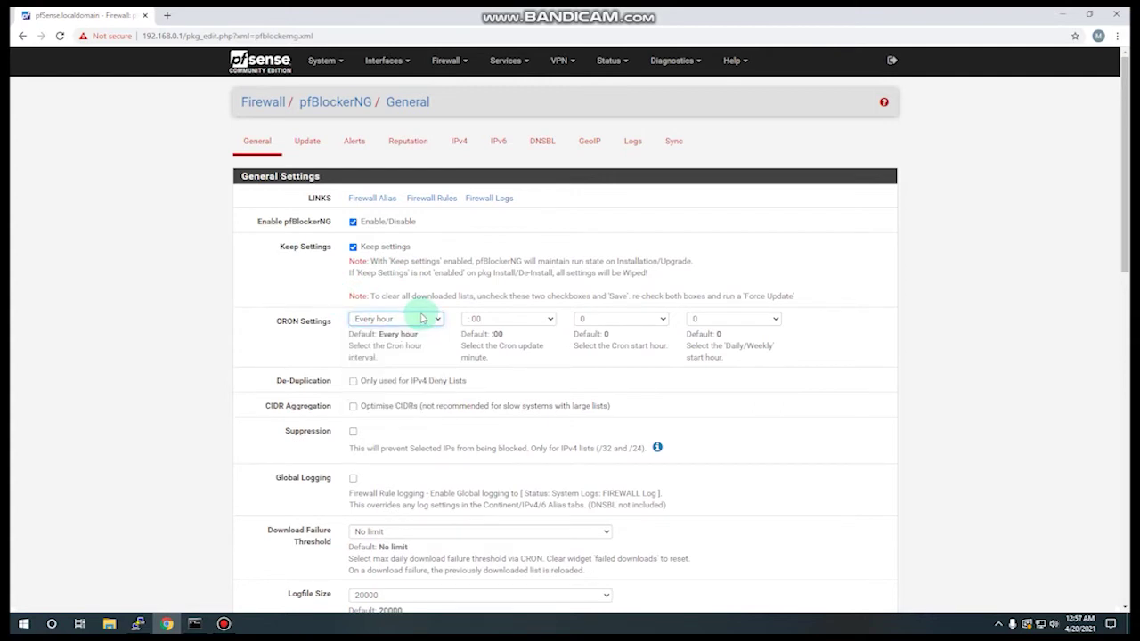
left_click(481, 320)
left_click(497, 321)
left_click(417, 321)
left_click(417, 321)
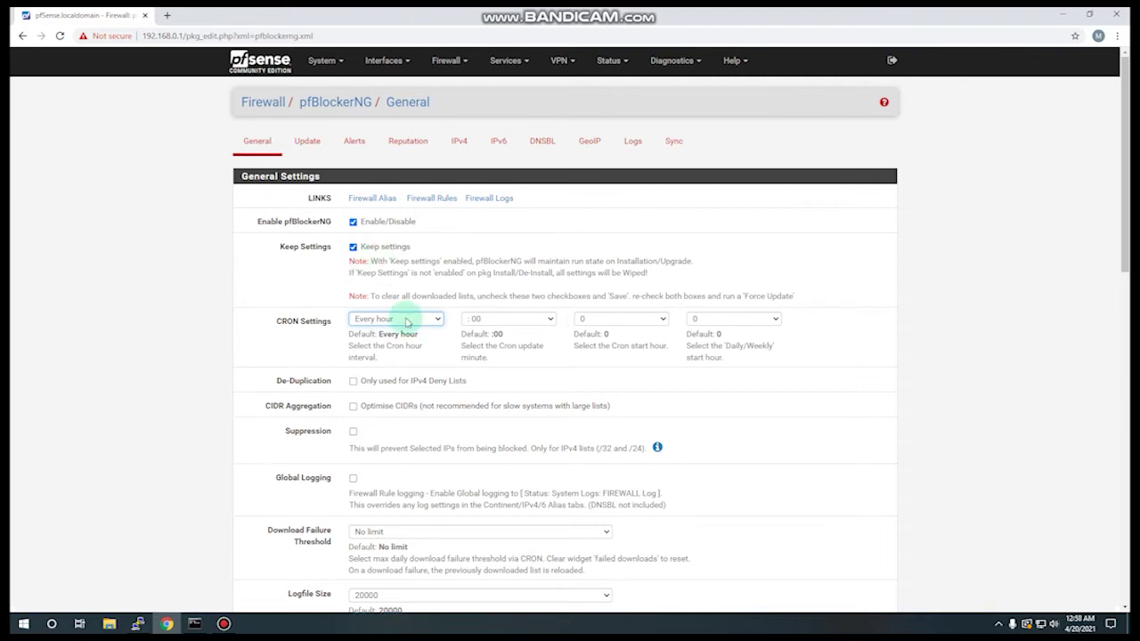
scroll(414, 340, "down", 1)
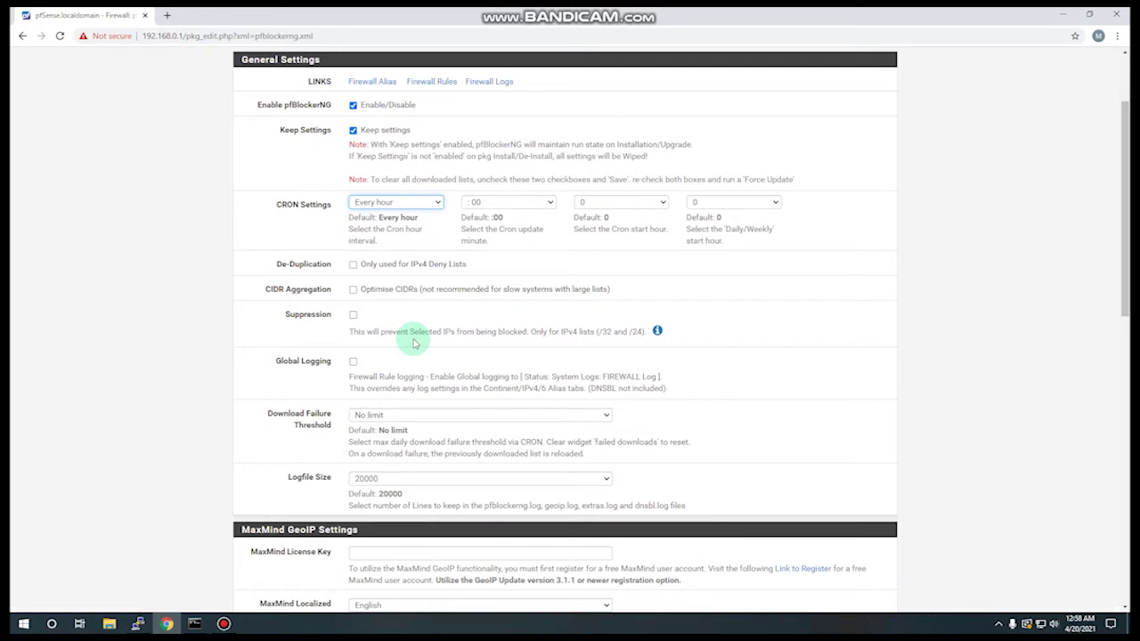
left_click(398, 415)
left_click(398, 416)
left_click(395, 416)
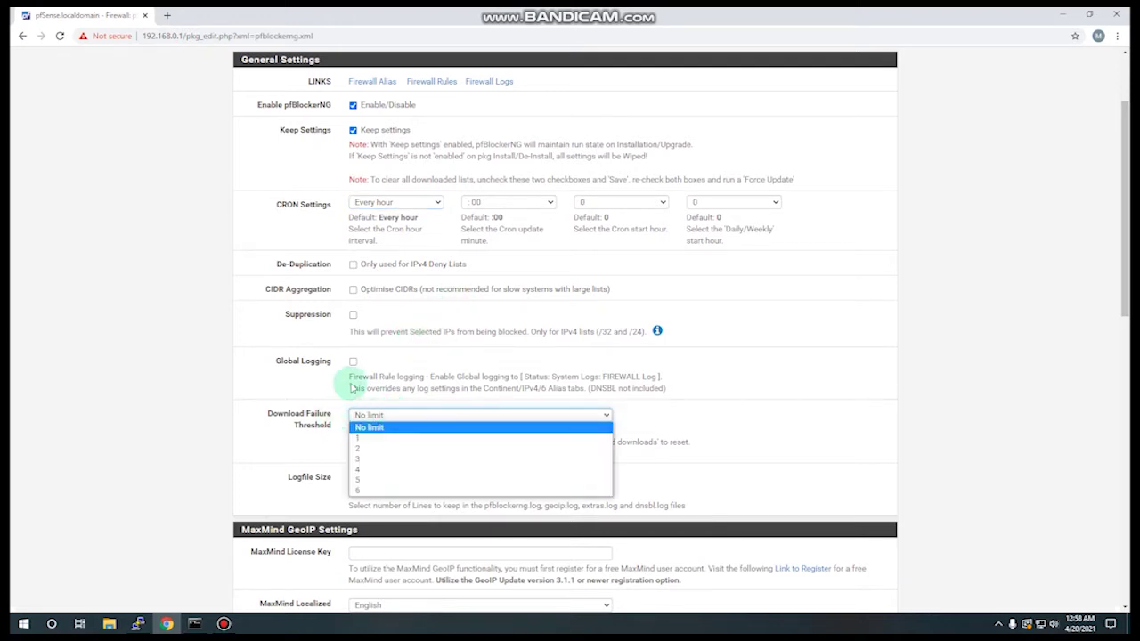
Review the remaining general settings, including logging, MaxMind GeoIP language and the inbound and outbound firewall rule interfaces
scroll(361, 365, "down", 1)
scroll(353, 171, "up", 2)
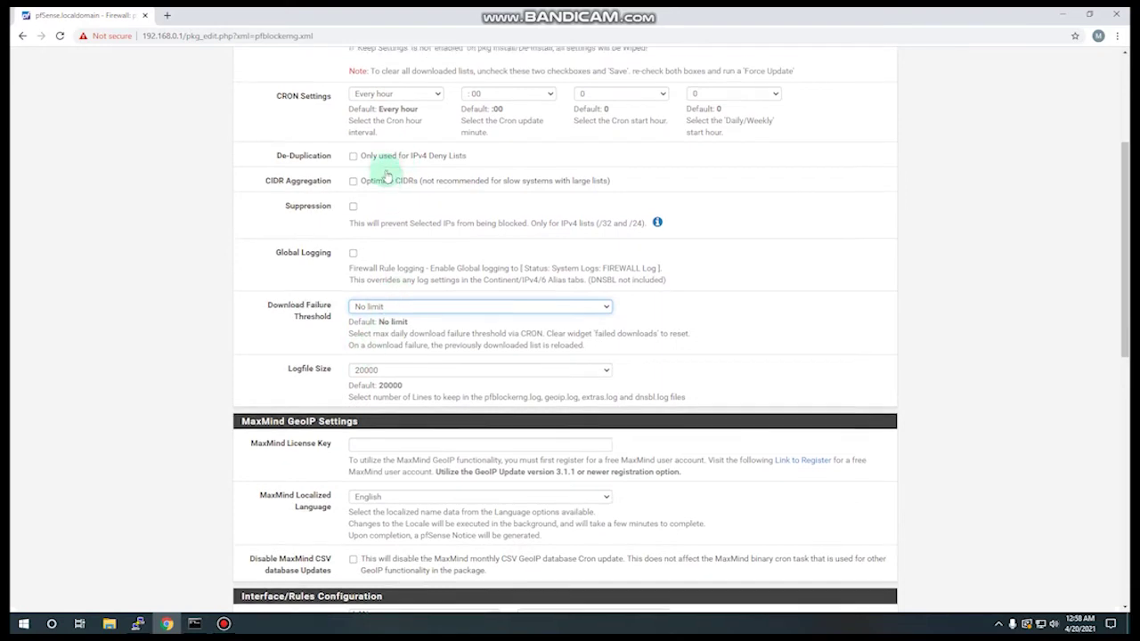
scroll(348, 374, "down", 2)
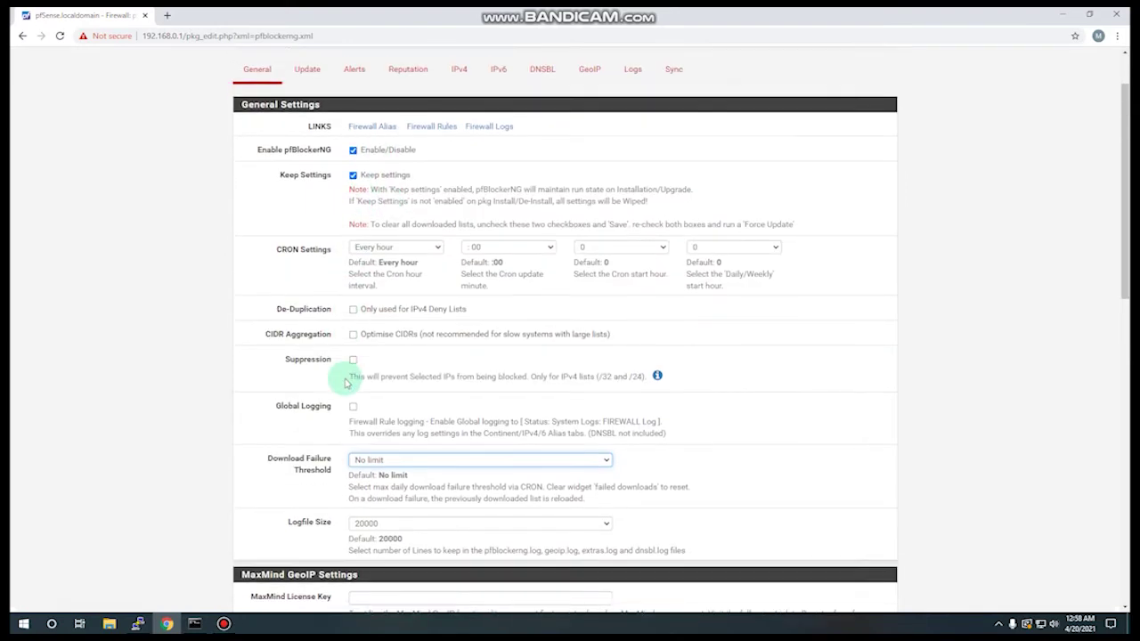
scroll(356, 374, "down", 1)
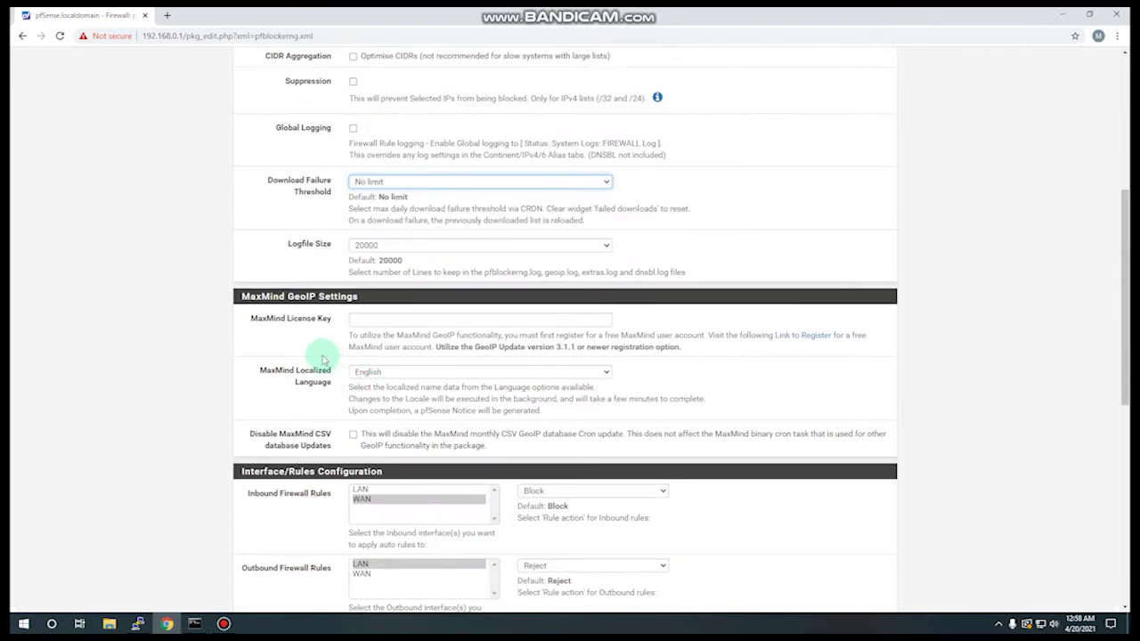
scroll(376, 318, "down", 1)
left_click(373, 316)
left_click(370, 324)
scroll(392, 327, "down", 1)
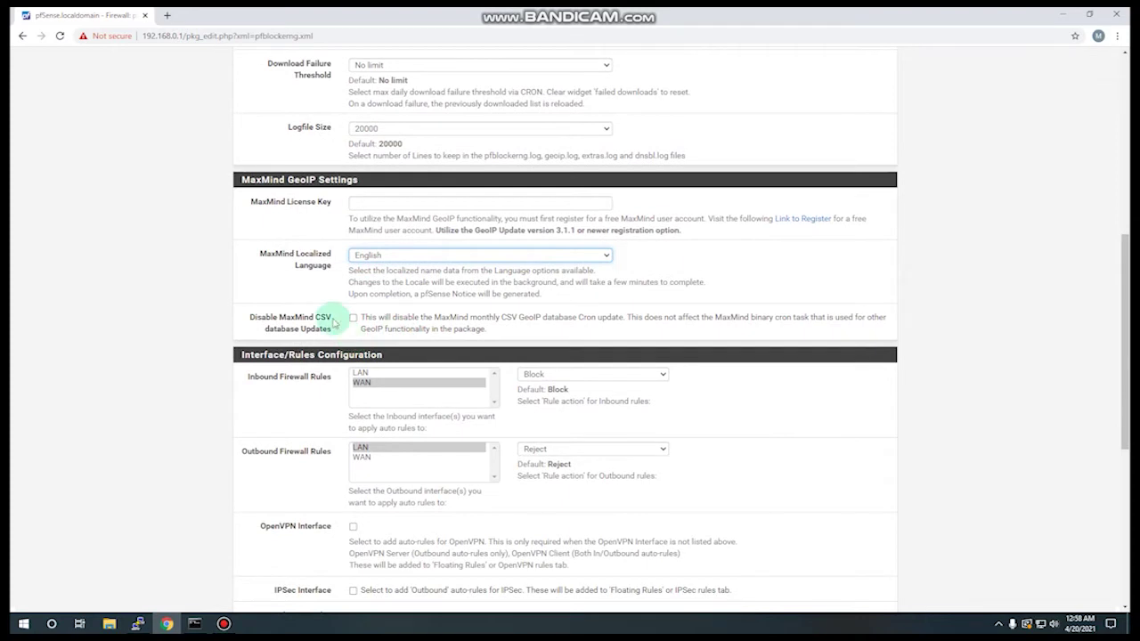
scroll(335, 321, "down", 3)
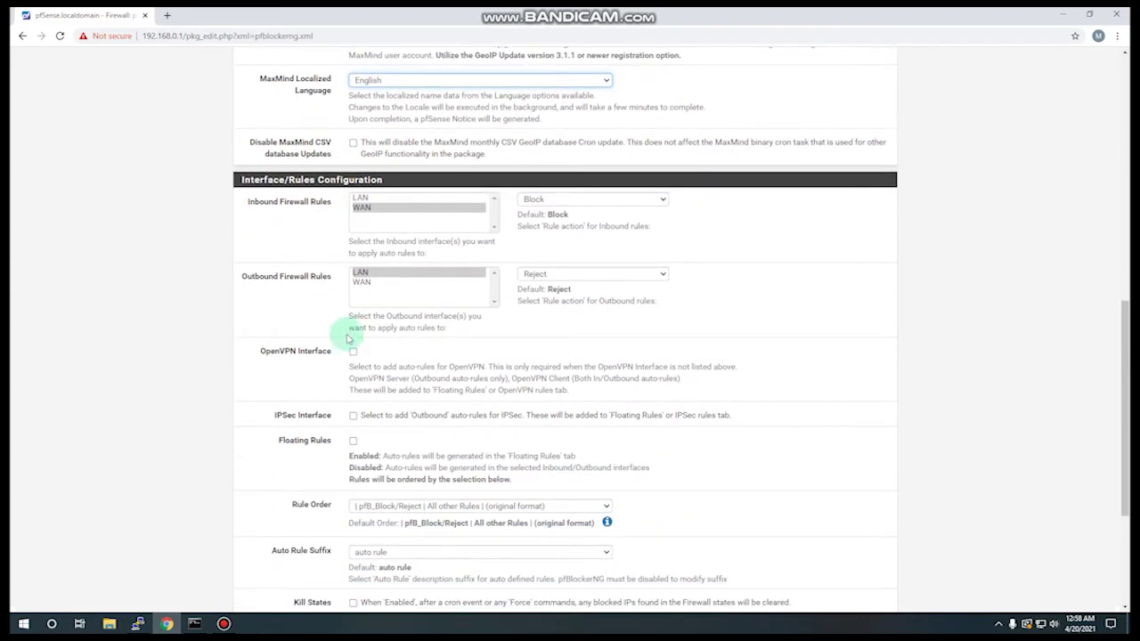
Enable Kill States for blocked IPs, review the general settings and save them
scroll(374, 352, "down", 3)
scroll(377, 322, "down", 1)
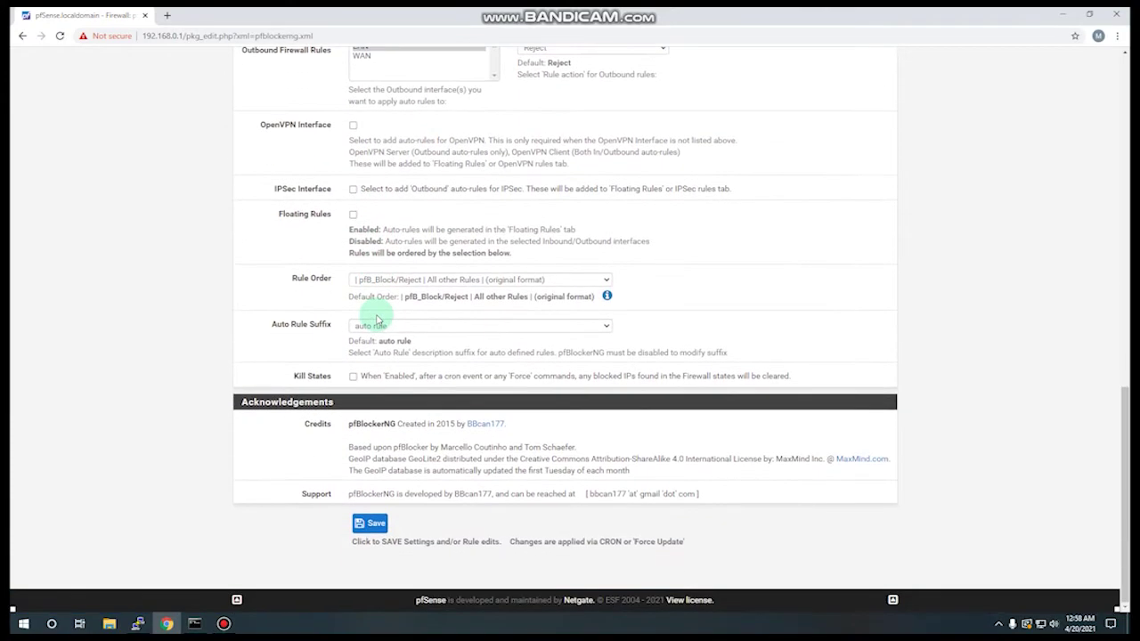
left_click(353, 377)
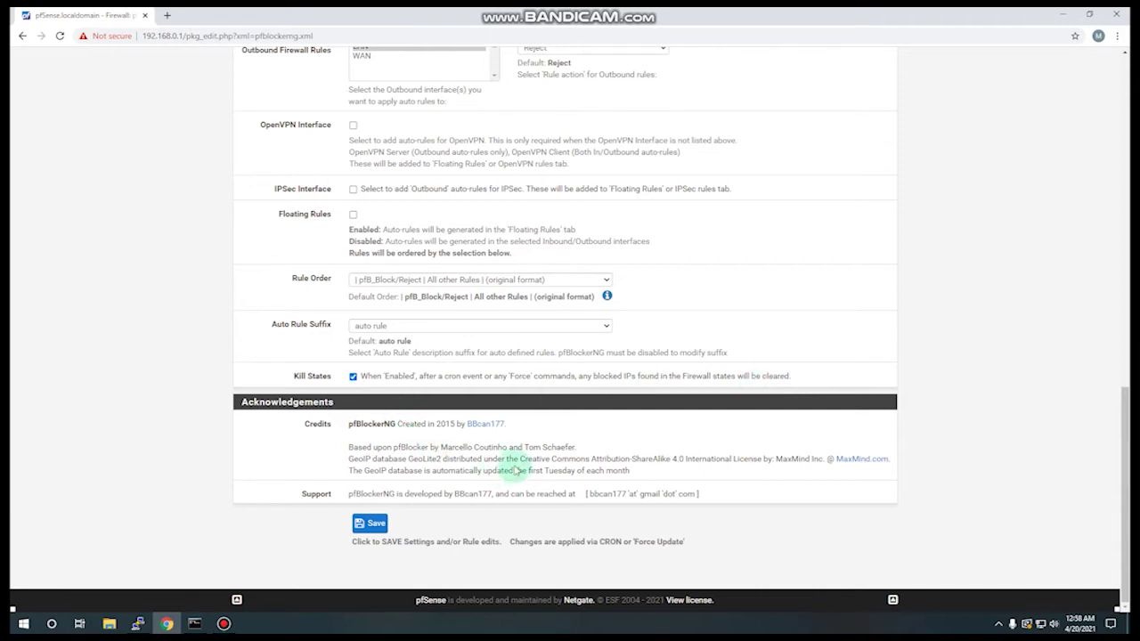
scroll(503, 424, "up", 5)
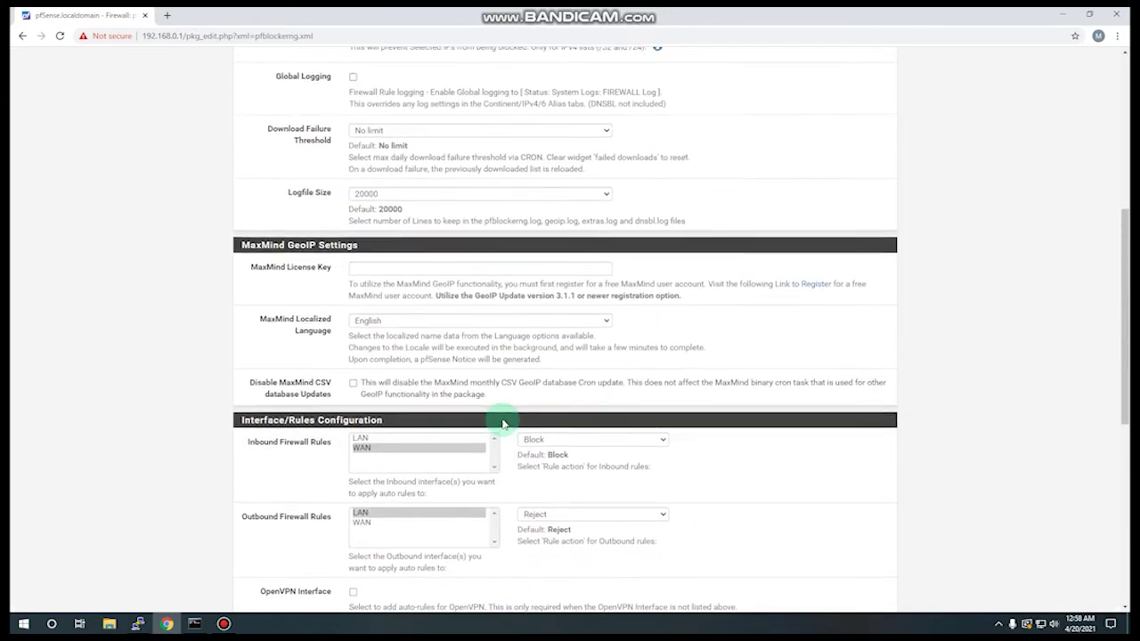
scroll(503, 424, "up", 3)
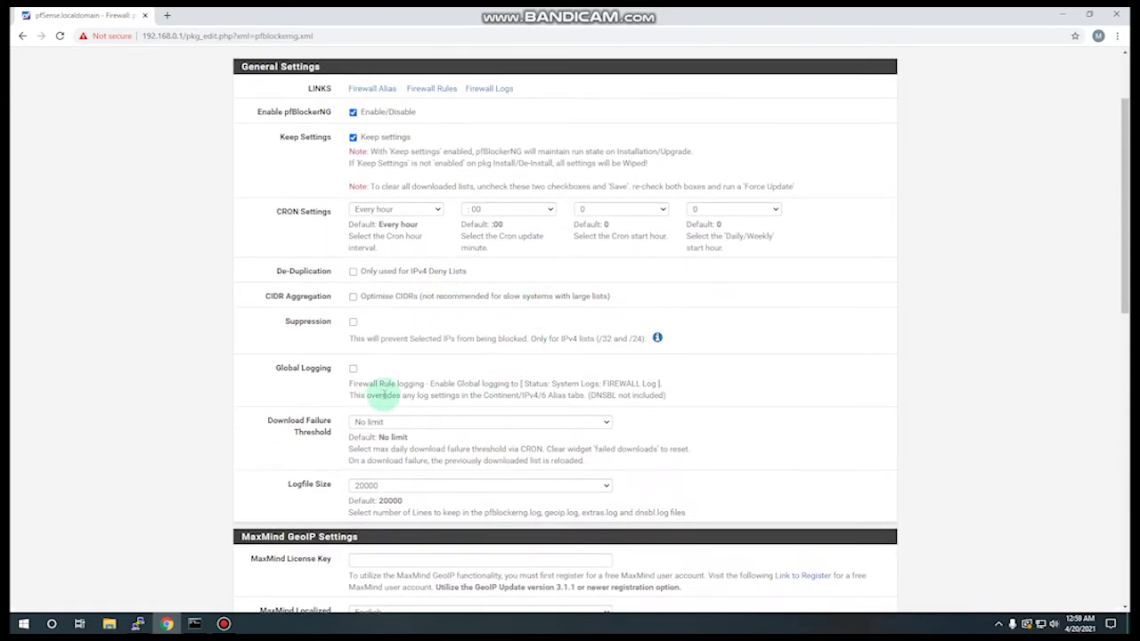
scroll(407, 378, "up", 2)
scroll(408, 379, "down", 3)
scroll(408, 379, "down", 7)
left_click(374, 524)
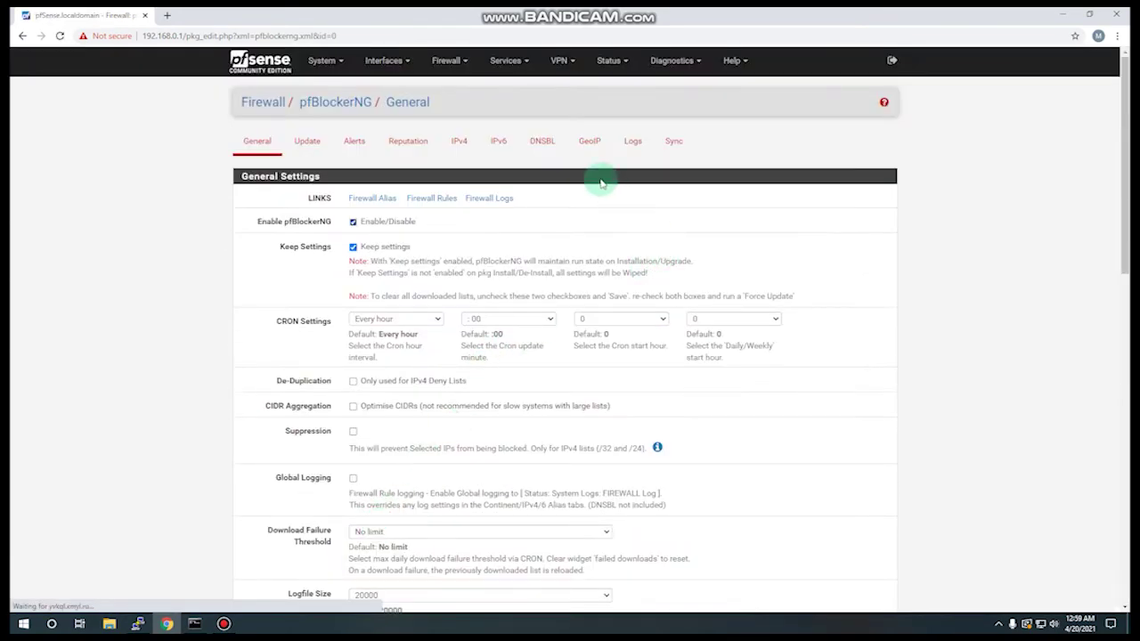
Enable DNSBL in pfBlockerNG's DNSBL configuration and review its virtual IP, listening ports and listening interface
left_click(541, 148)
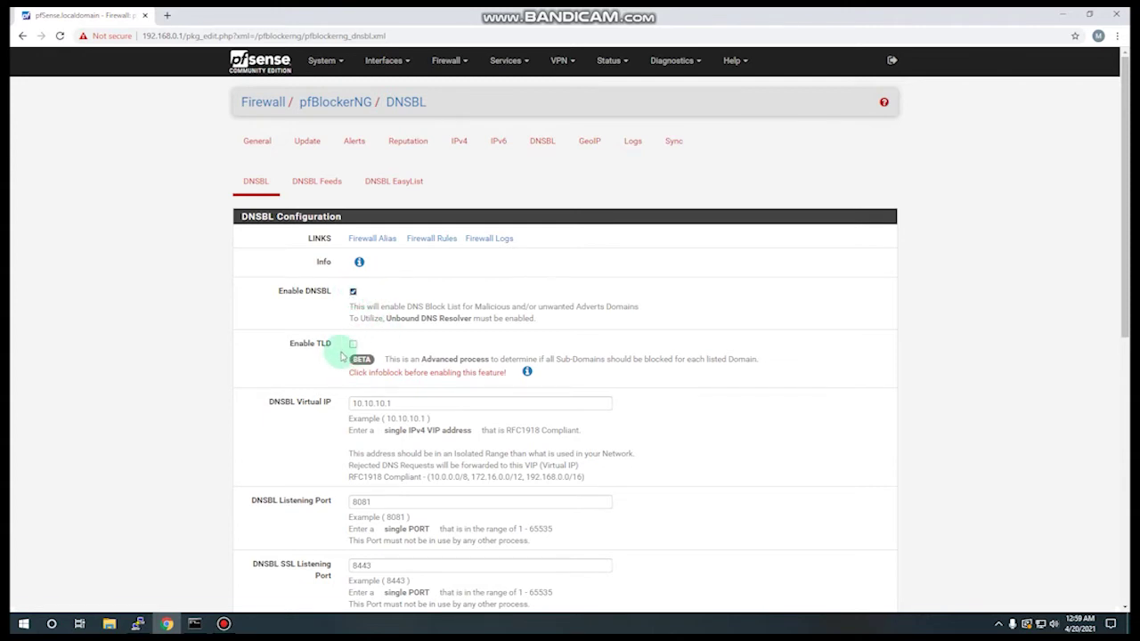
scroll(356, 346, "down", 1)
left_click_drag(282, 346, 308, 358)
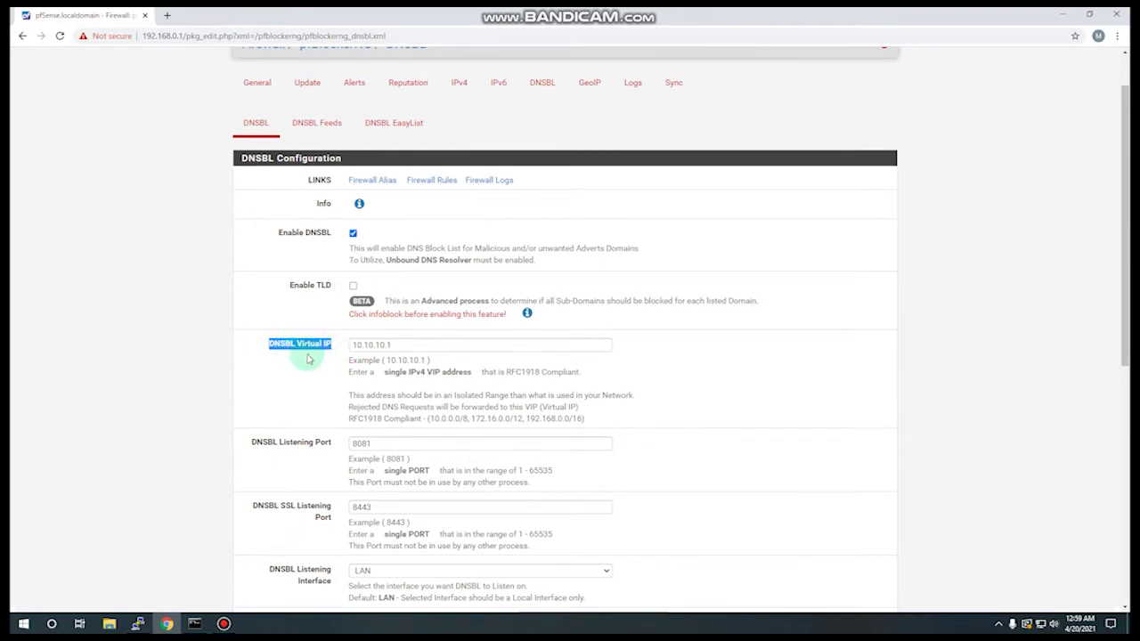
left_click(410, 347)
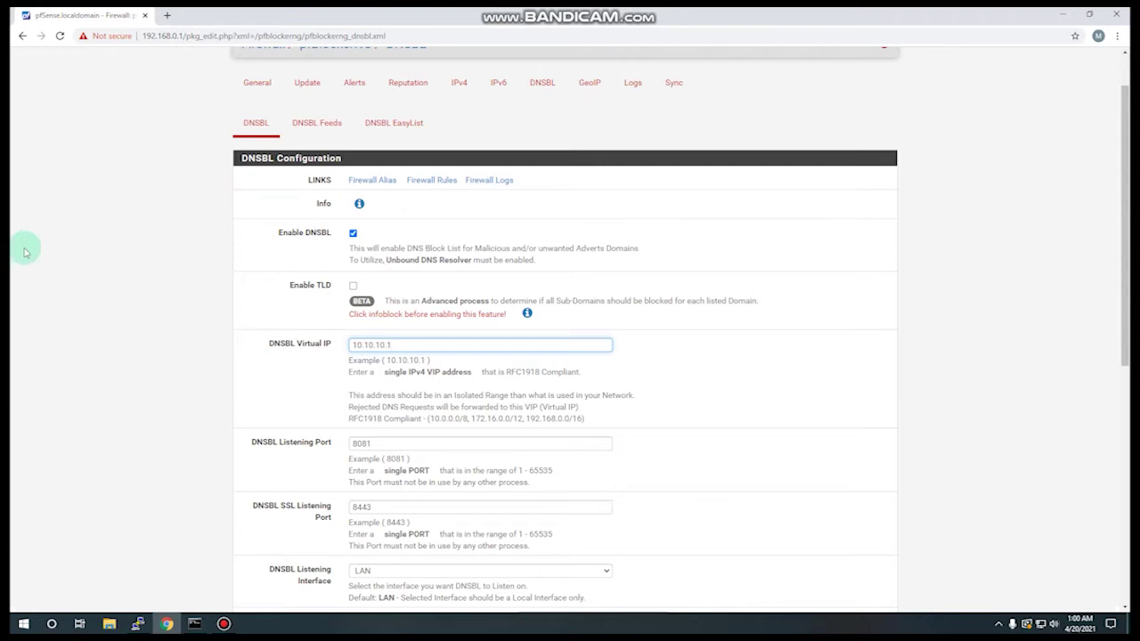
left_click_drag(418, 345, 355, 344)
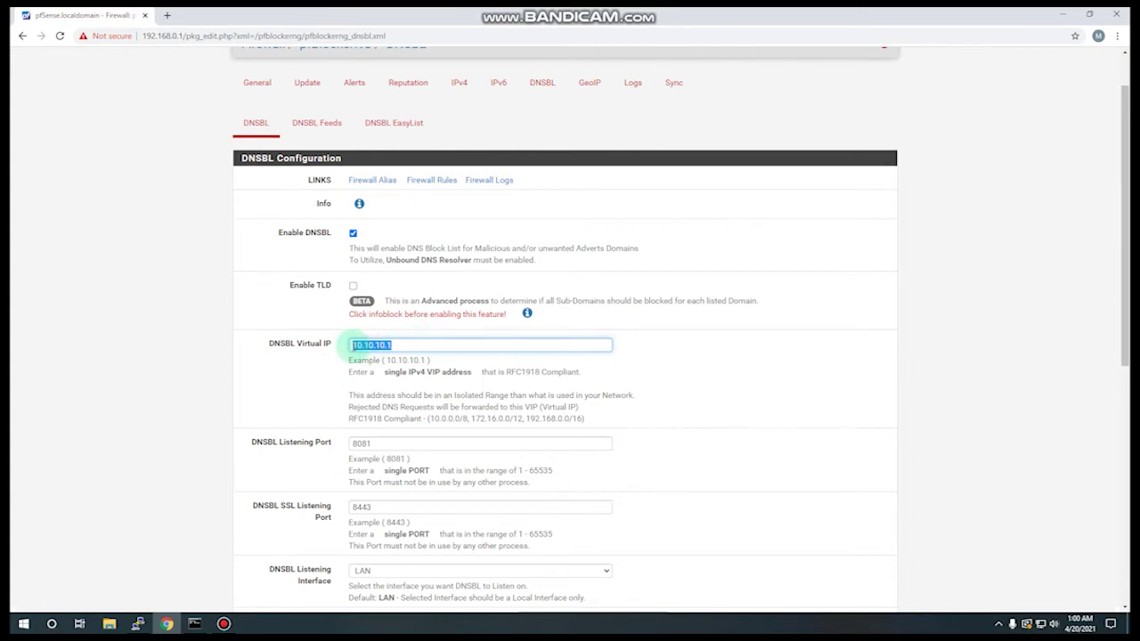
left_click(401, 344)
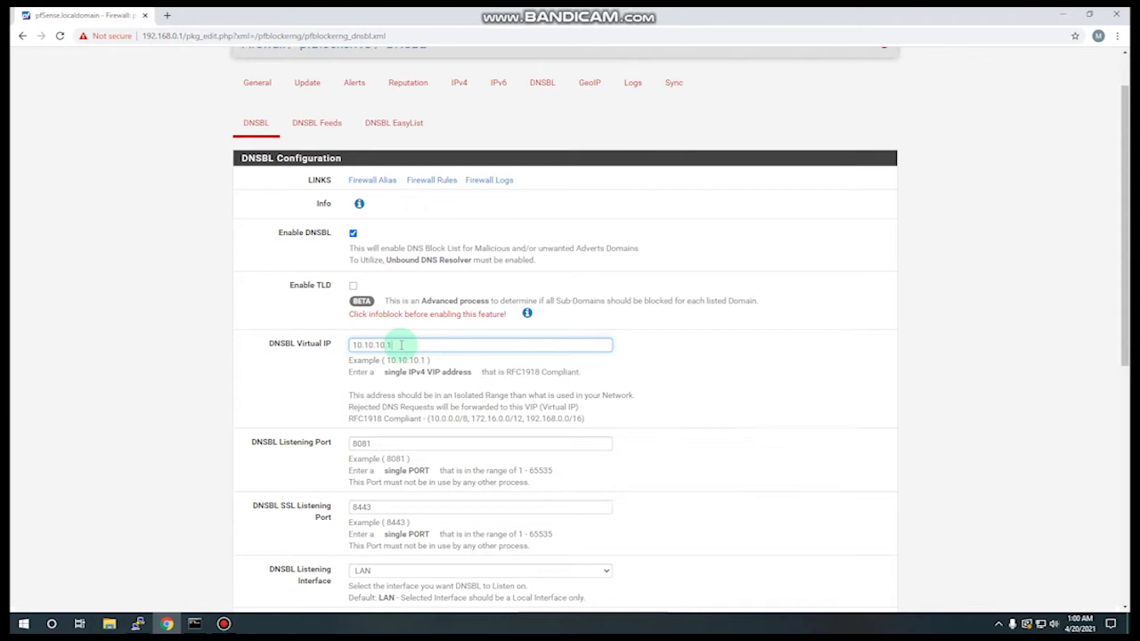
left_click_drag(399, 345, 329, 327)
scroll(440, 396, "down", 2)
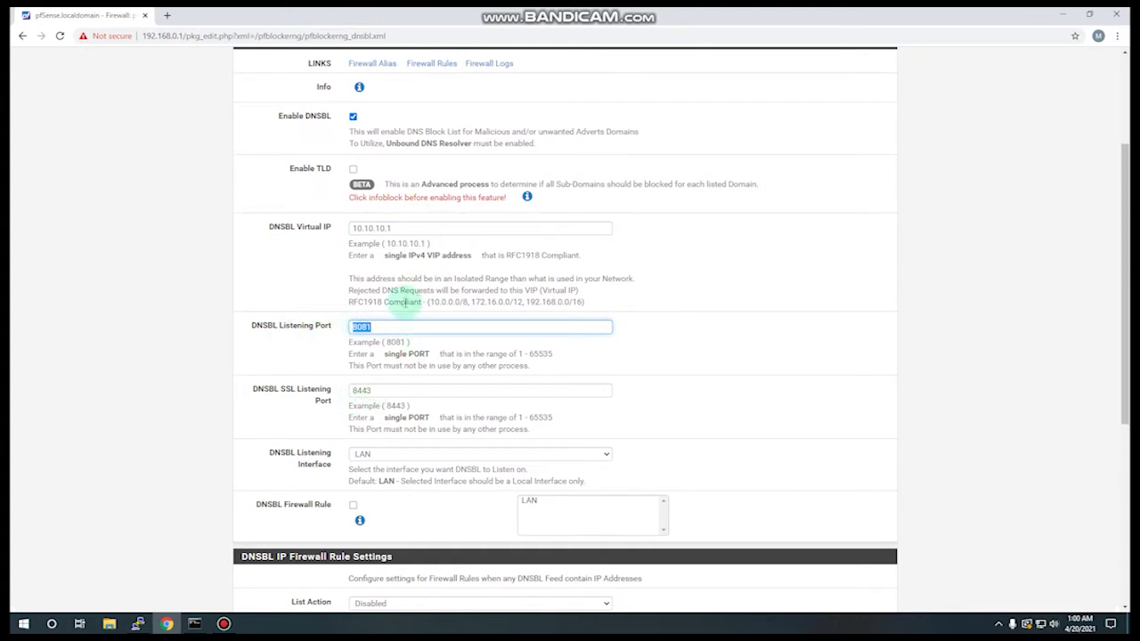
scroll(372, 376, "down", 1)
scroll(372, 376, "down", 1)
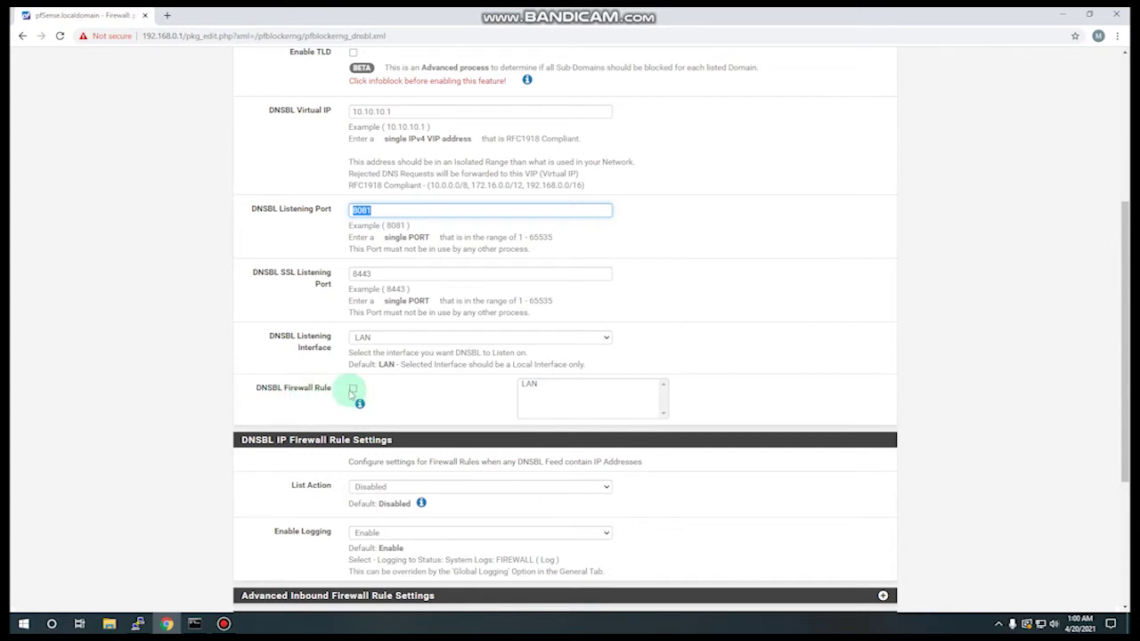
Set the List Action in the DNSBL IP Firewall Rule Settings to Deny Both, keeping logging enabled
scroll(392, 398, "down", 2)
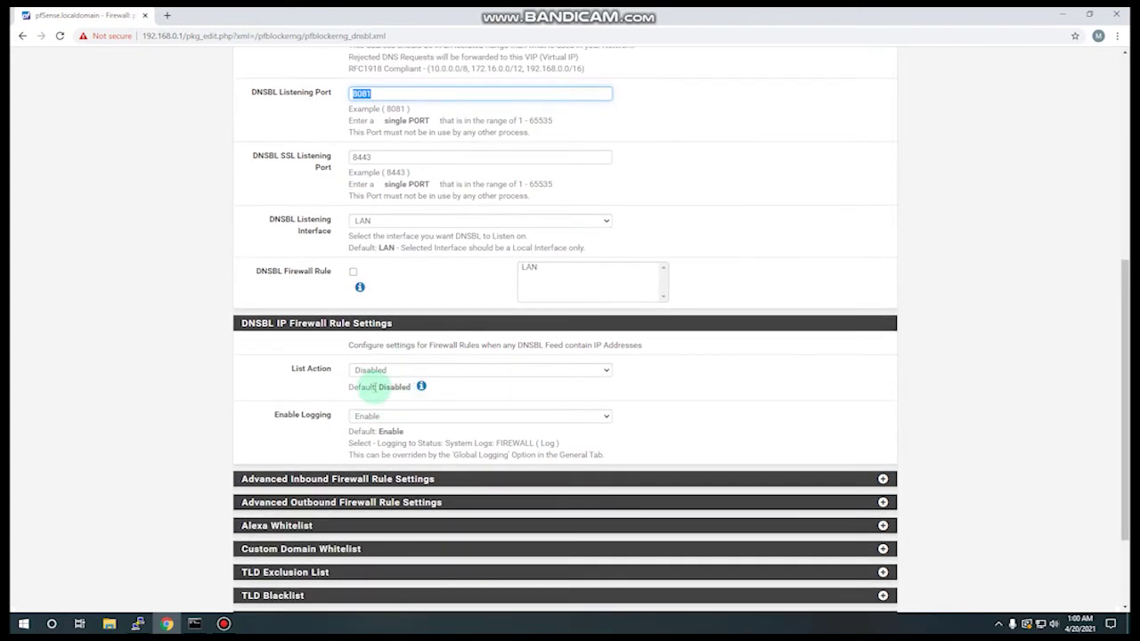
left_click(372, 369)
left_click(374, 373)
left_click(375, 373)
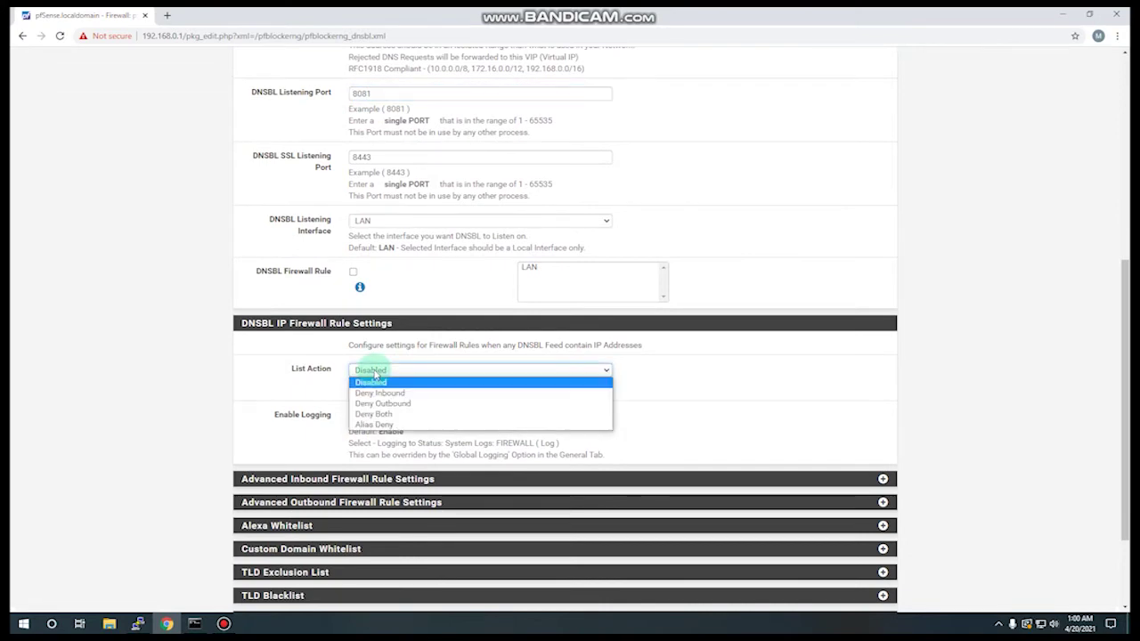
left_click(376, 375)
left_click(374, 372)
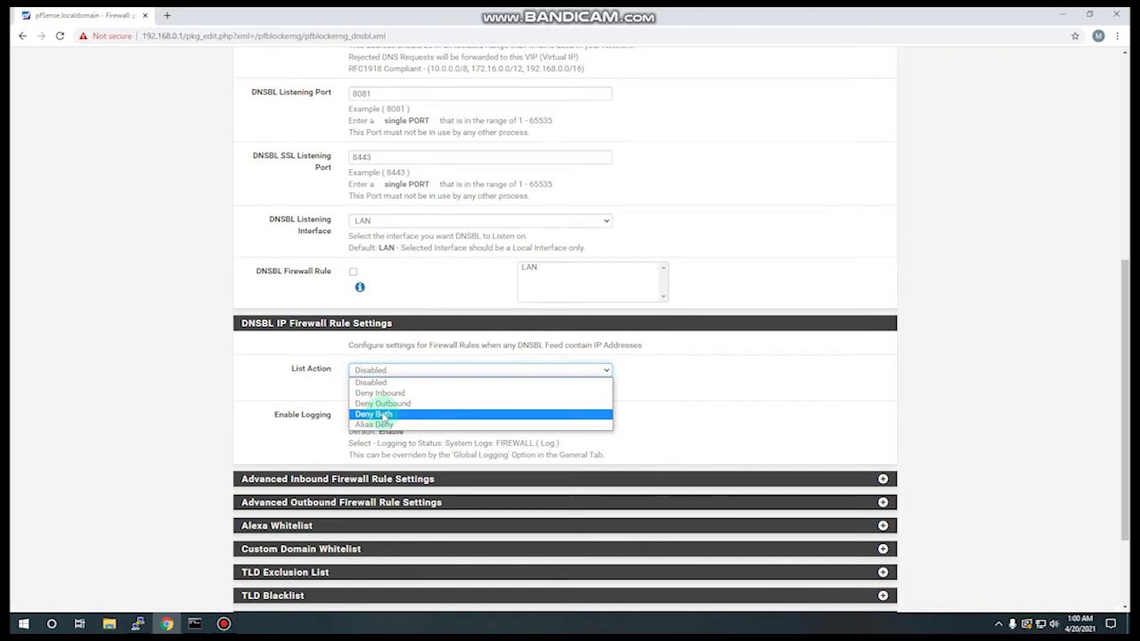
left_click(383, 416)
left_click(373, 416)
left_click(386, 425)
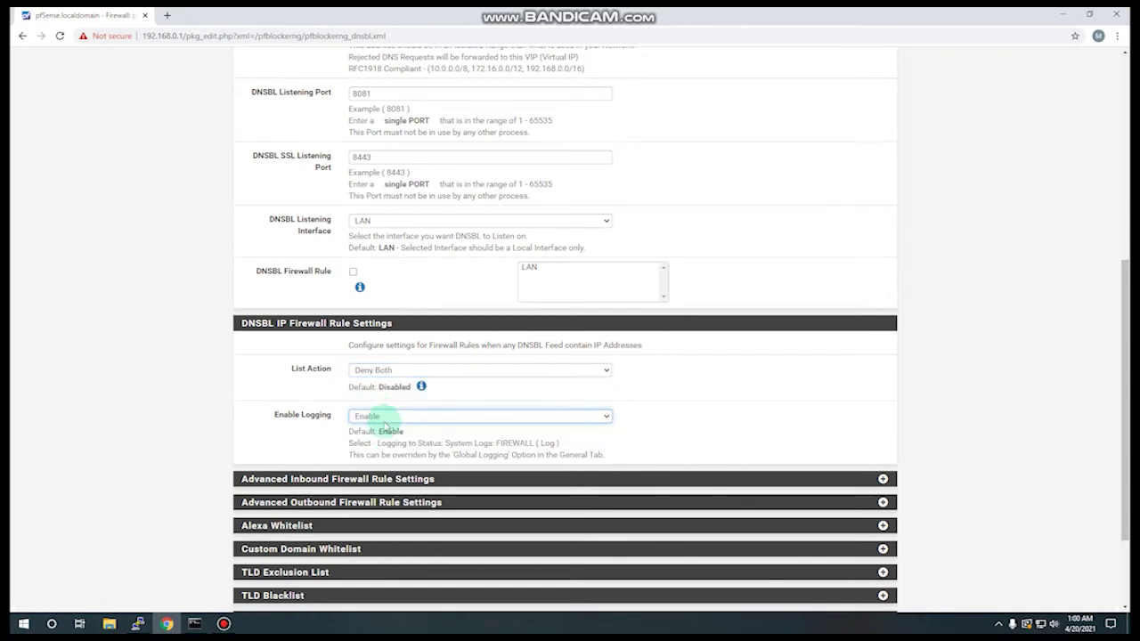
left_click(378, 371)
left_click(392, 372)
left_click(392, 372)
left_click(397, 372)
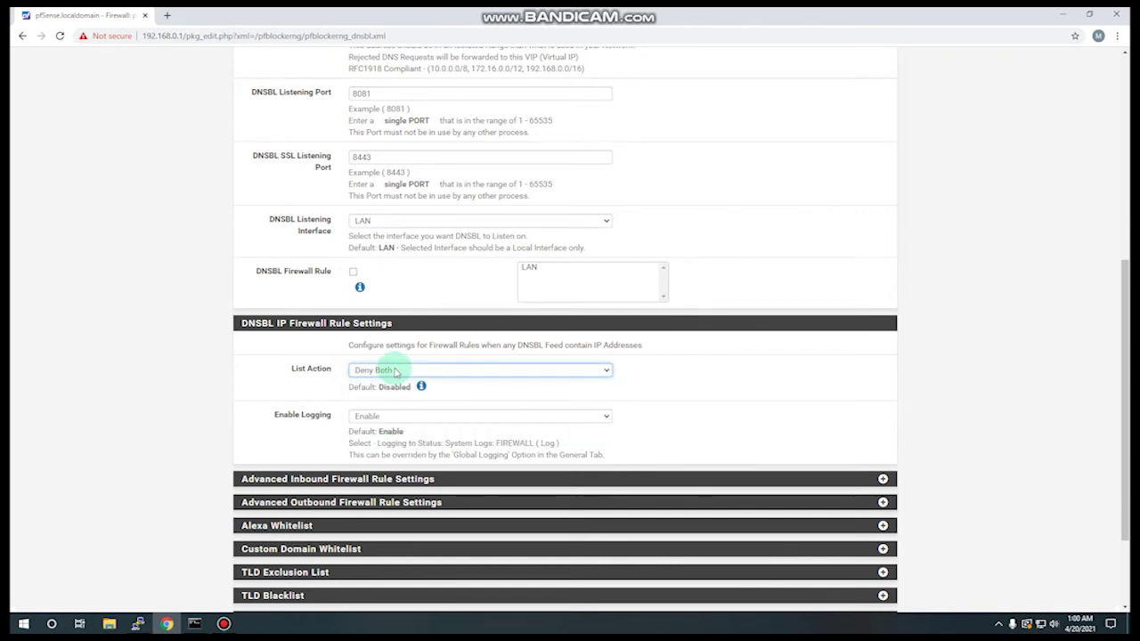
Review and save the DNSBL configuration, and open the DNSBL Feeds page
scroll(383, 441, "down", 2)
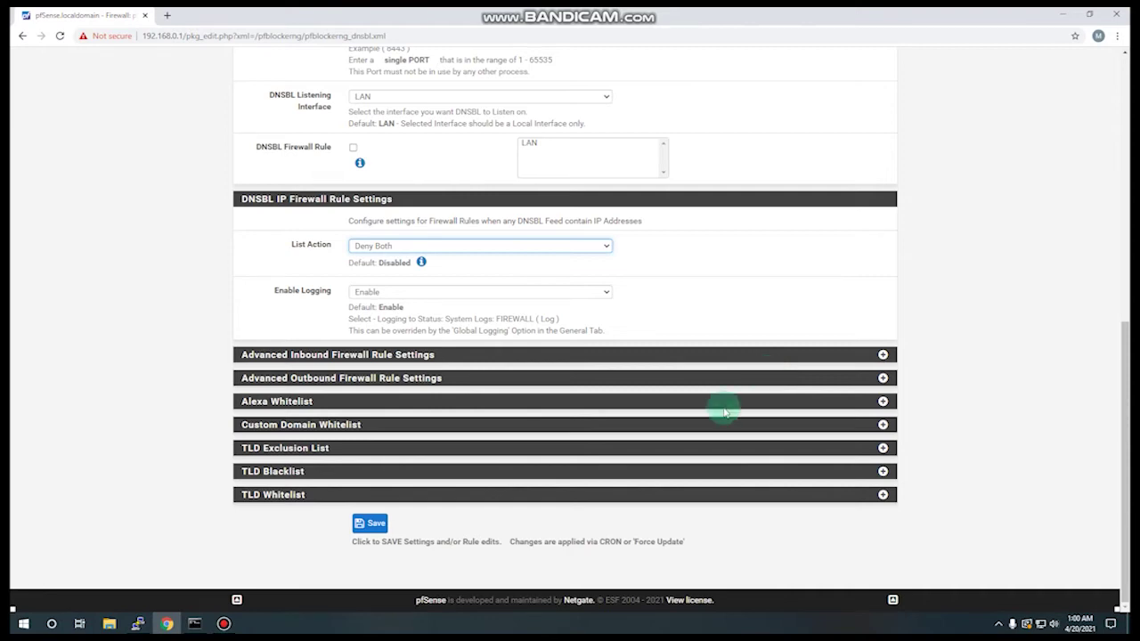
scroll(543, 453, "up", 3)
scroll(547, 419, "up", 2)
scroll(548, 414, "down", 5)
left_click(388, 525)
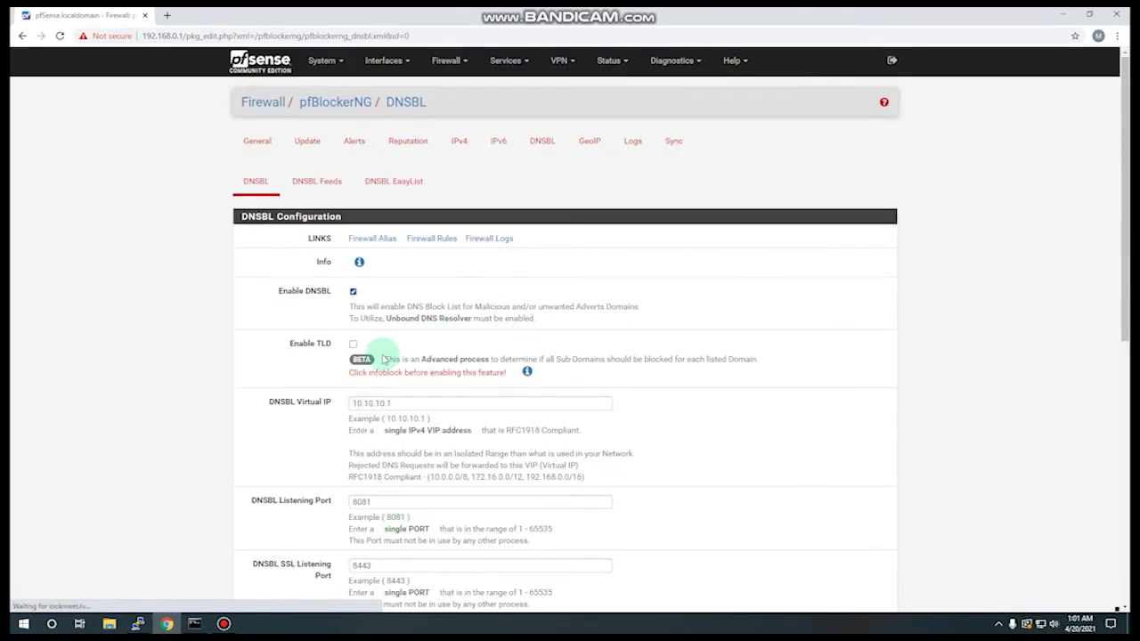
scroll(383, 356, "down", 6)
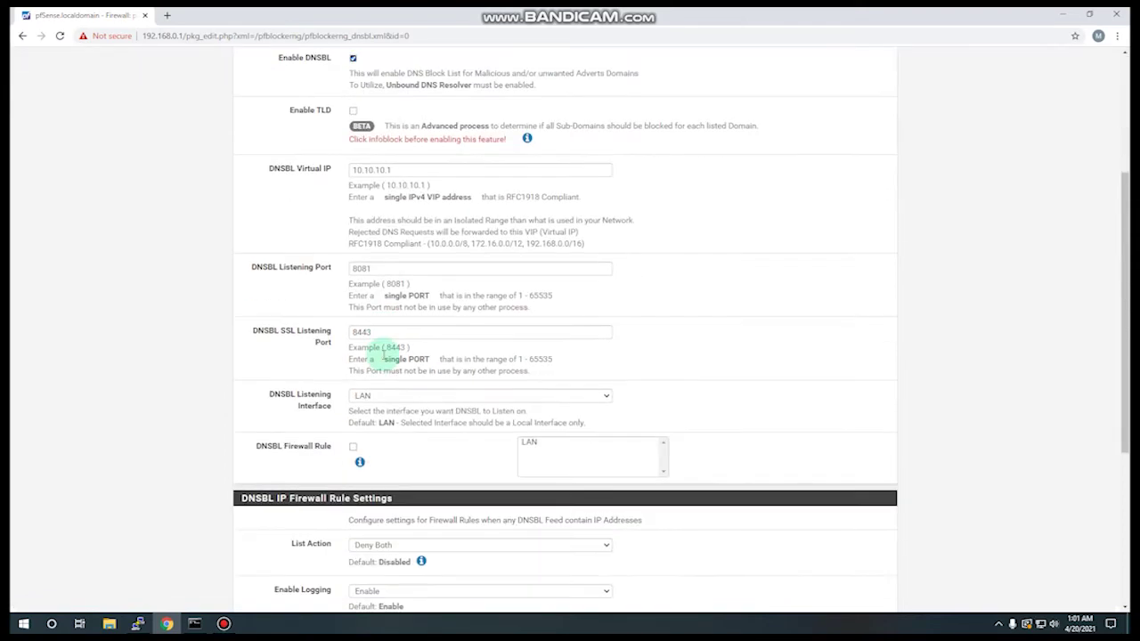
left_click(378, 522)
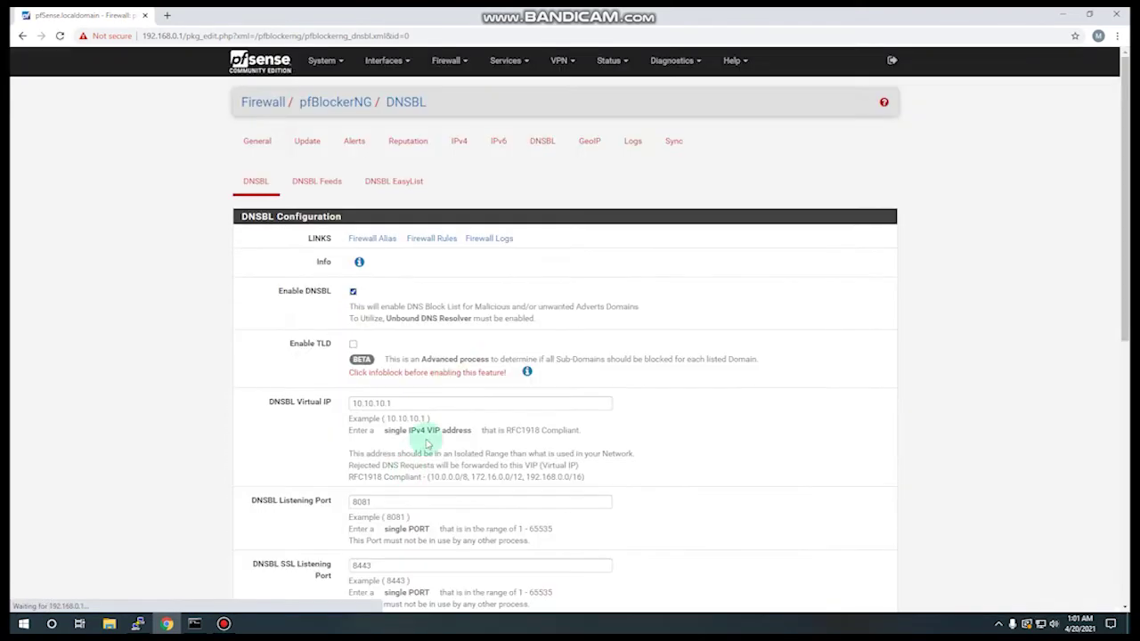
left_click(316, 183)
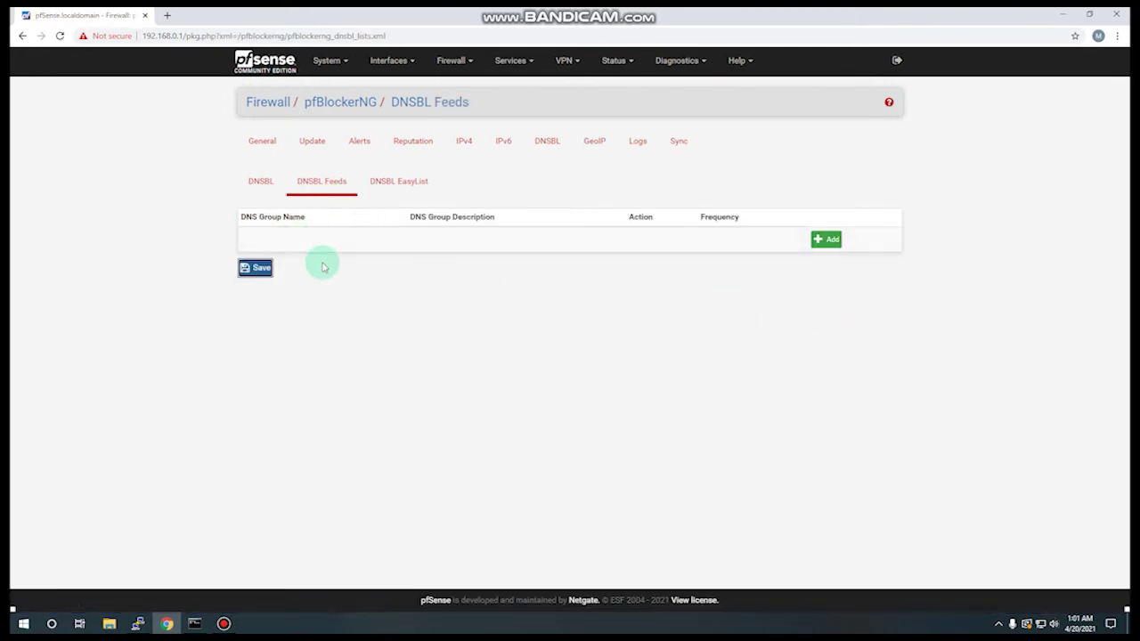
Switch to the desktop and open PFBLOCKER.txt in Notepad to show the prepared blocklist URLs
left_click(1063, 14)
left_click(643, 353)
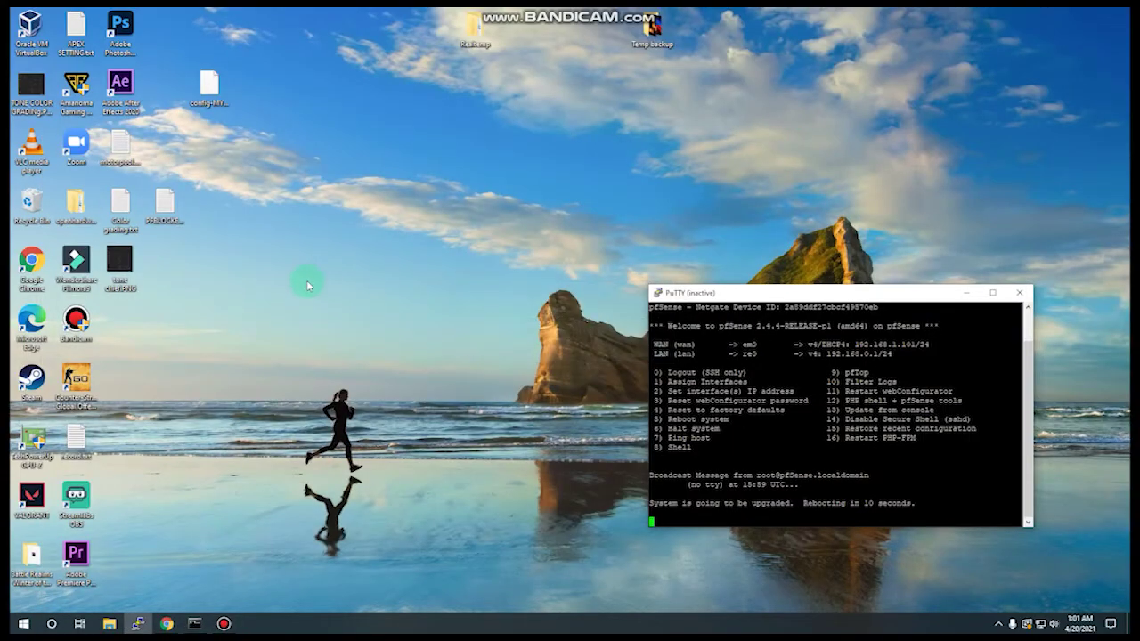
double_click(153, 208)
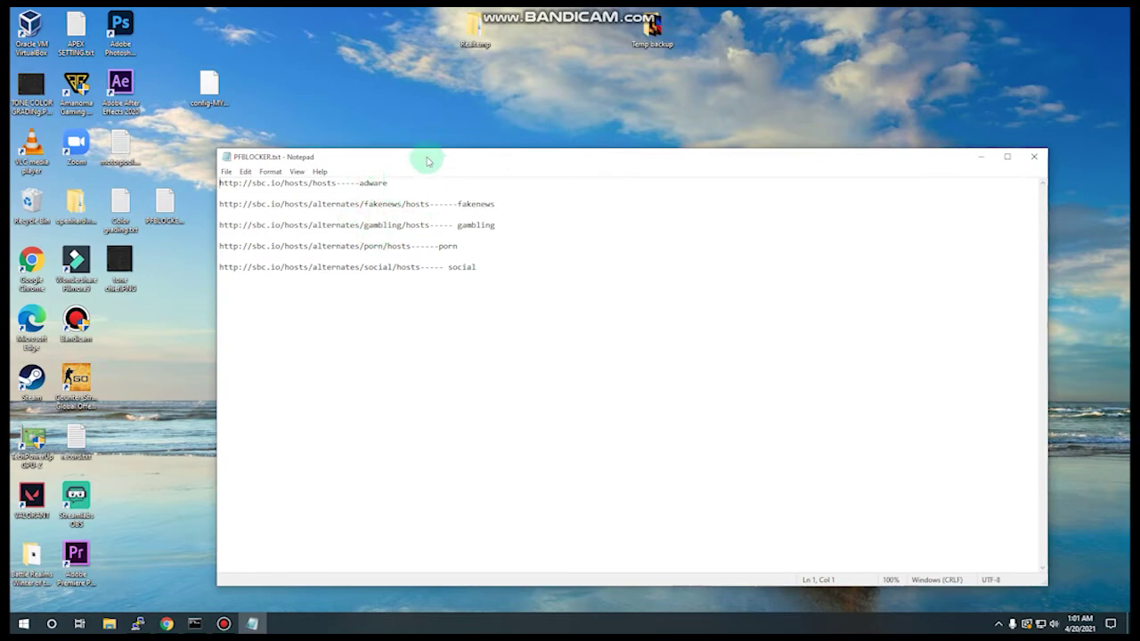
left_click_drag(425, 158, 443, 161)
right_click(368, 97)
left_click(390, 133)
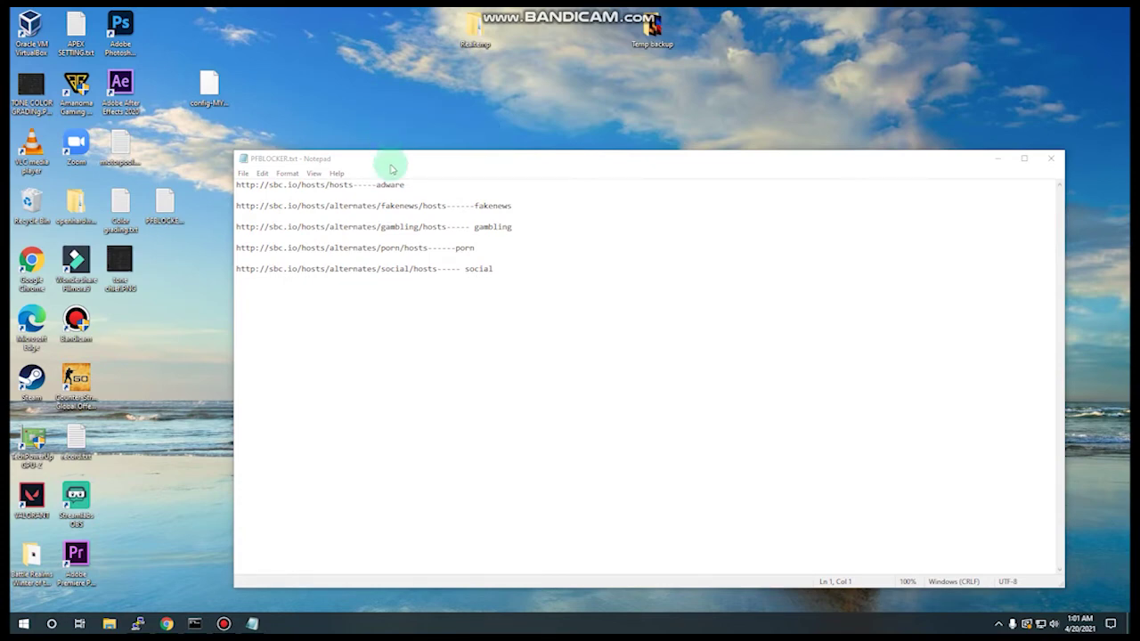
left_click_drag(354, 184, 253, 184)
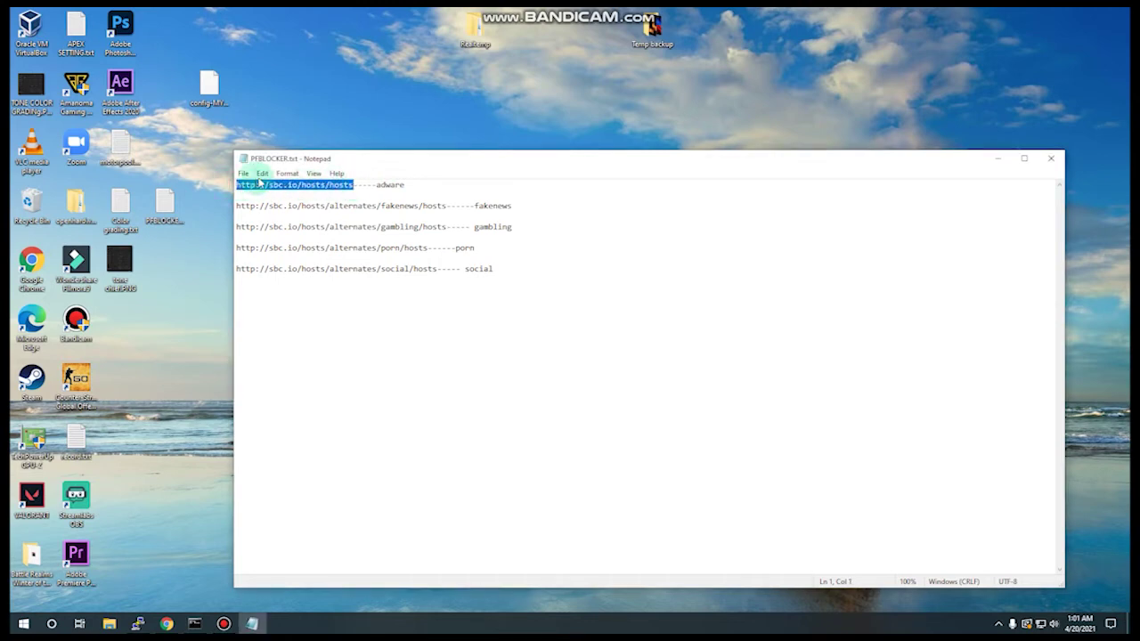
right_click(255, 184)
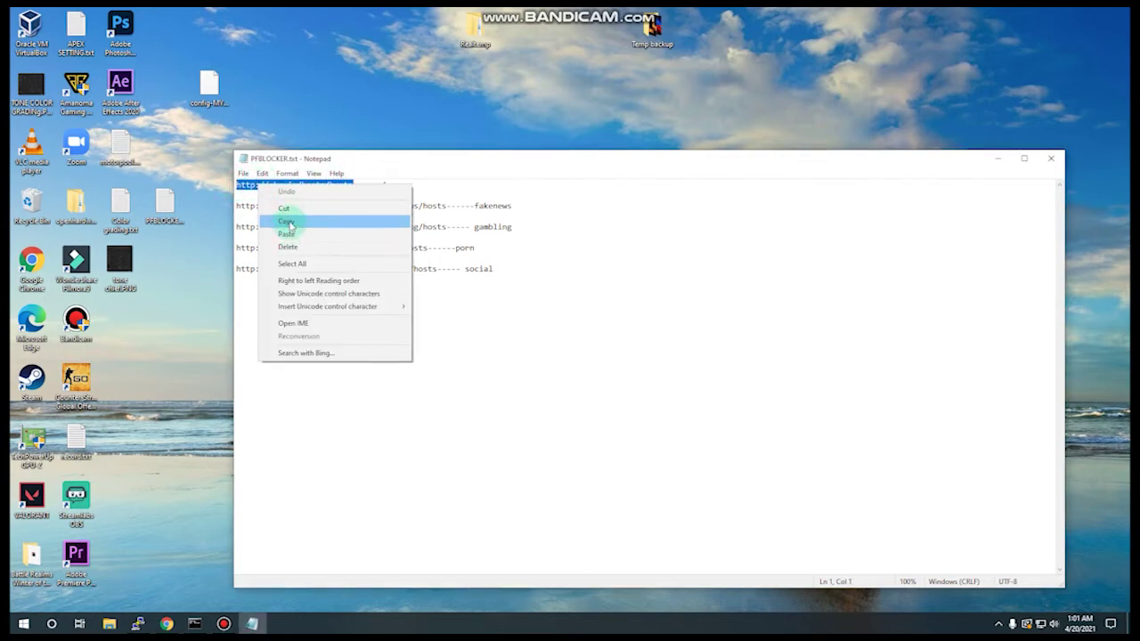
left_click(287, 223)
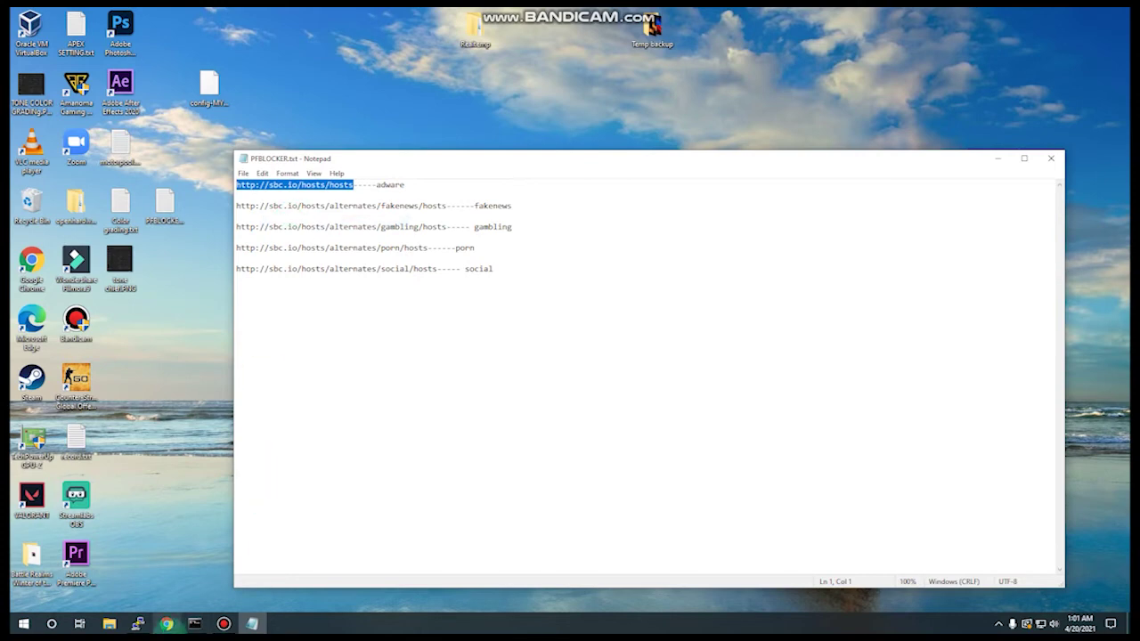
left_click(169, 625)
left_click(166, 16)
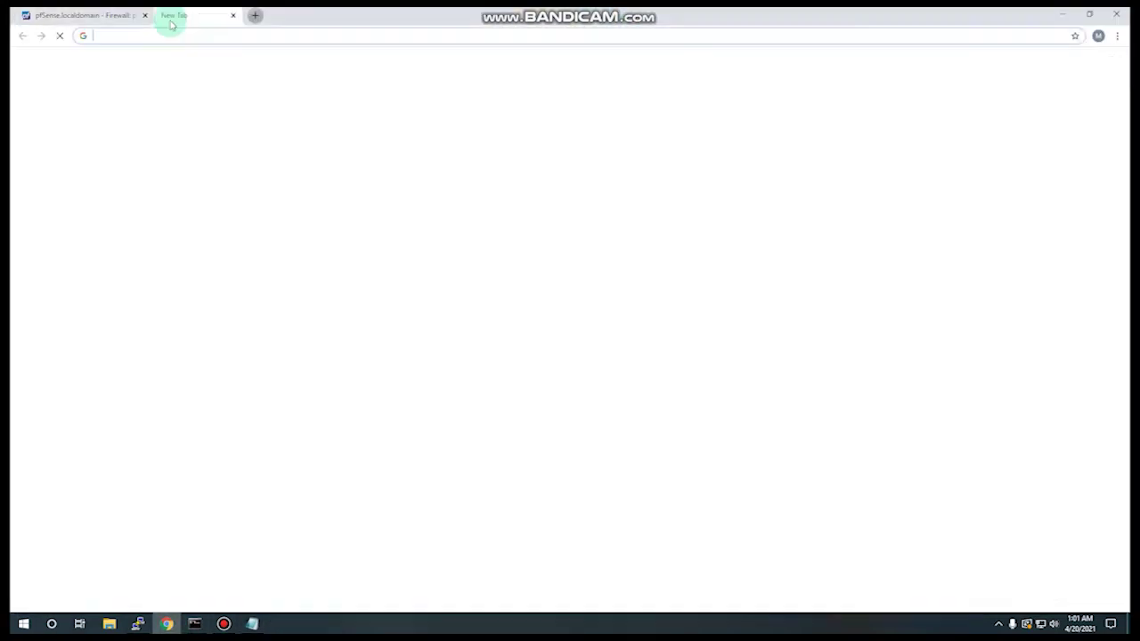
key("ctrl+v")
key("Return")
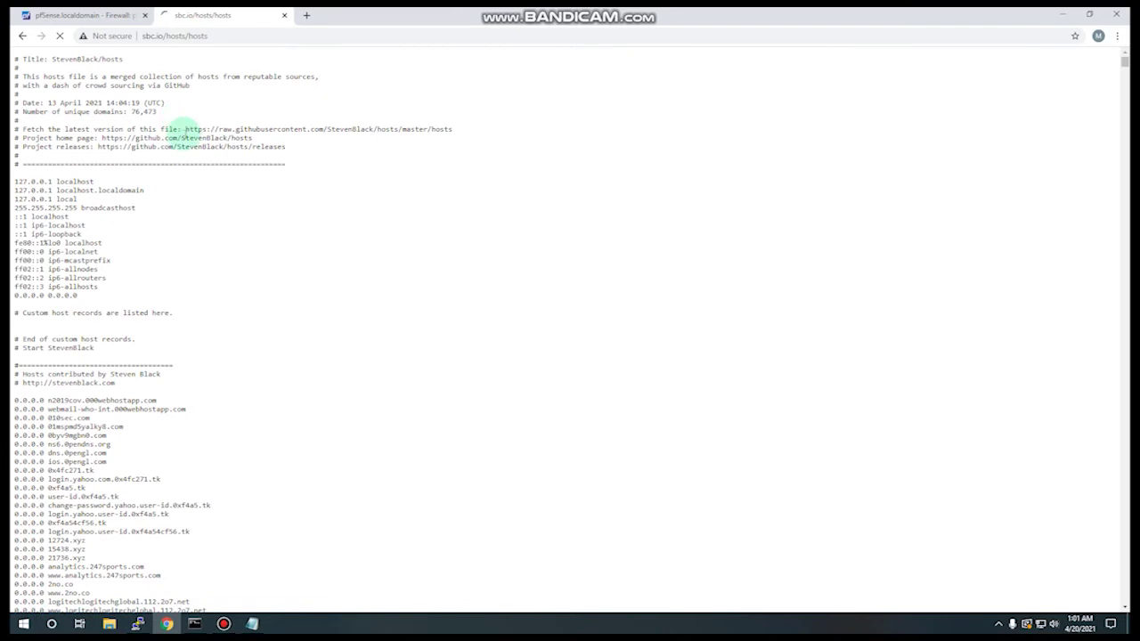
Examine the domains listed in the StevenBlack hosts file and close its browser tab
scroll(129, 176, "down", 4)
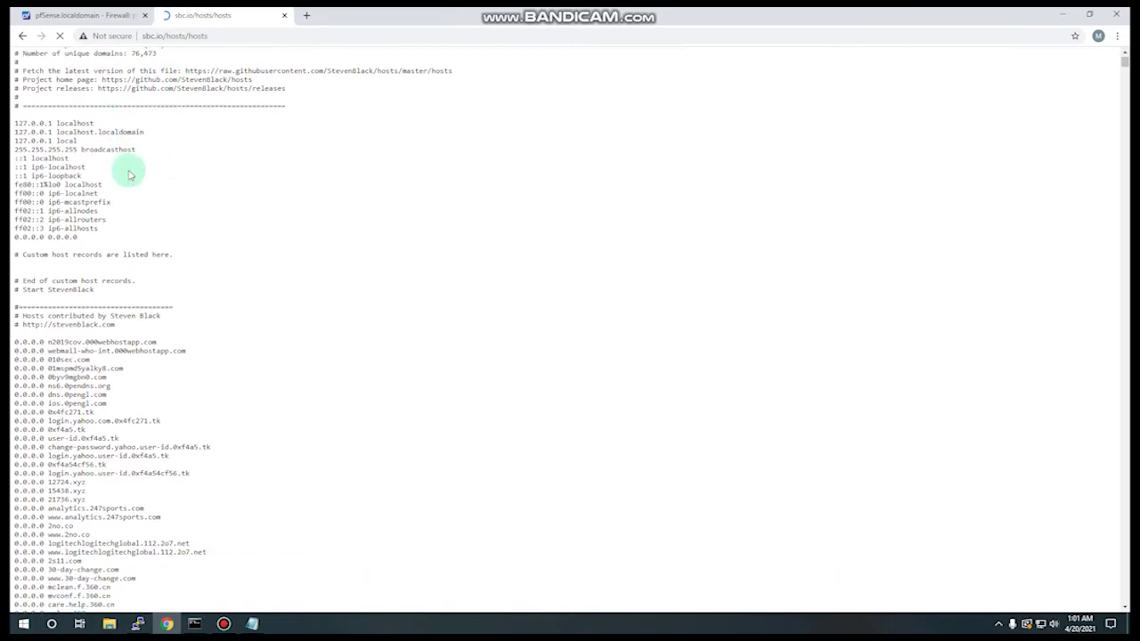
scroll(123, 228, "down", 2)
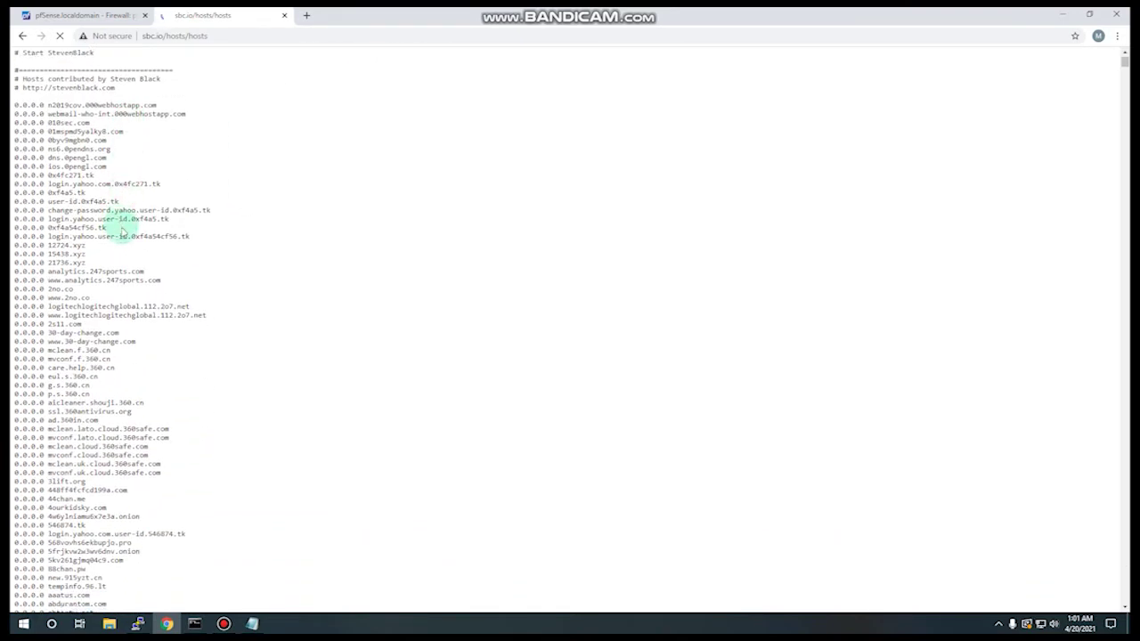
triple_click(140, 344)
left_click(138, 326)
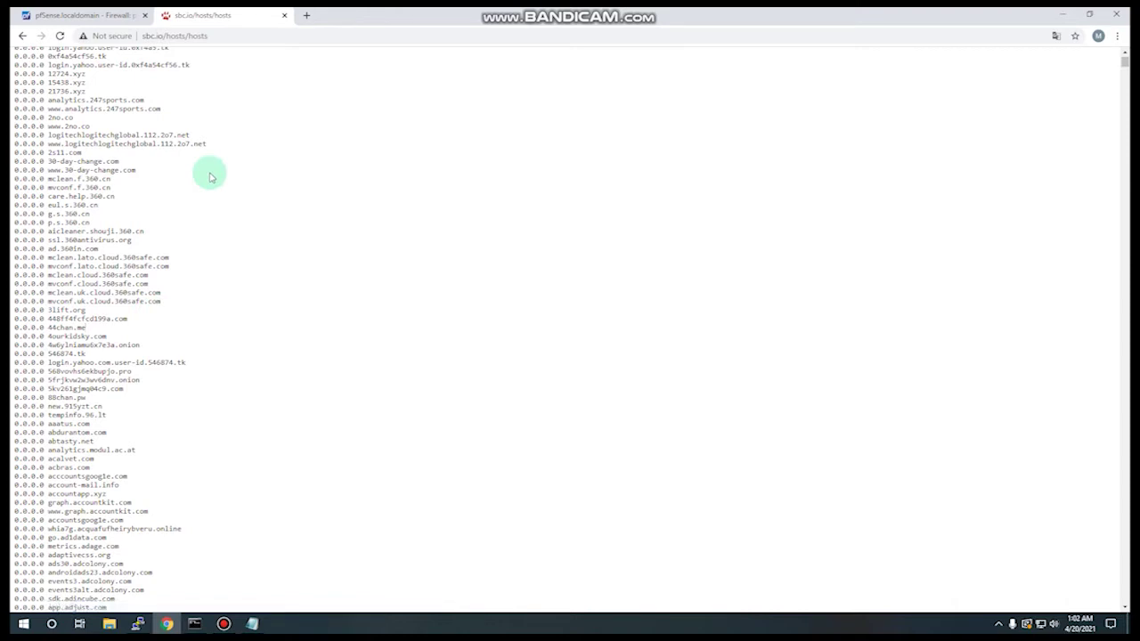
scroll(173, 265, "down", 3)
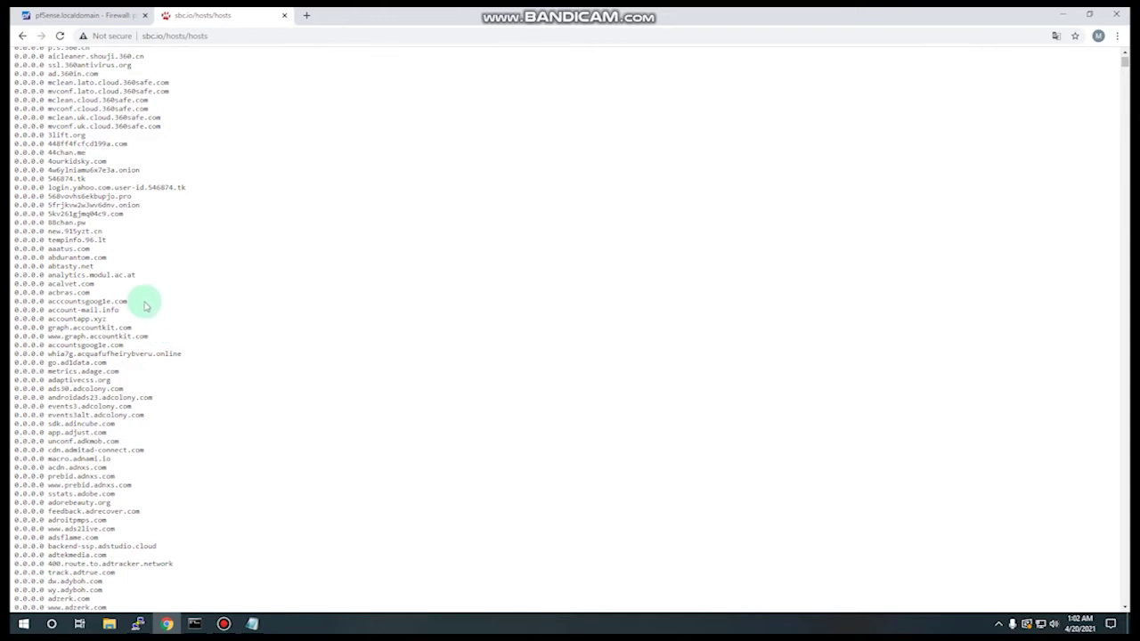
left_click_drag(144, 306, 45, 303)
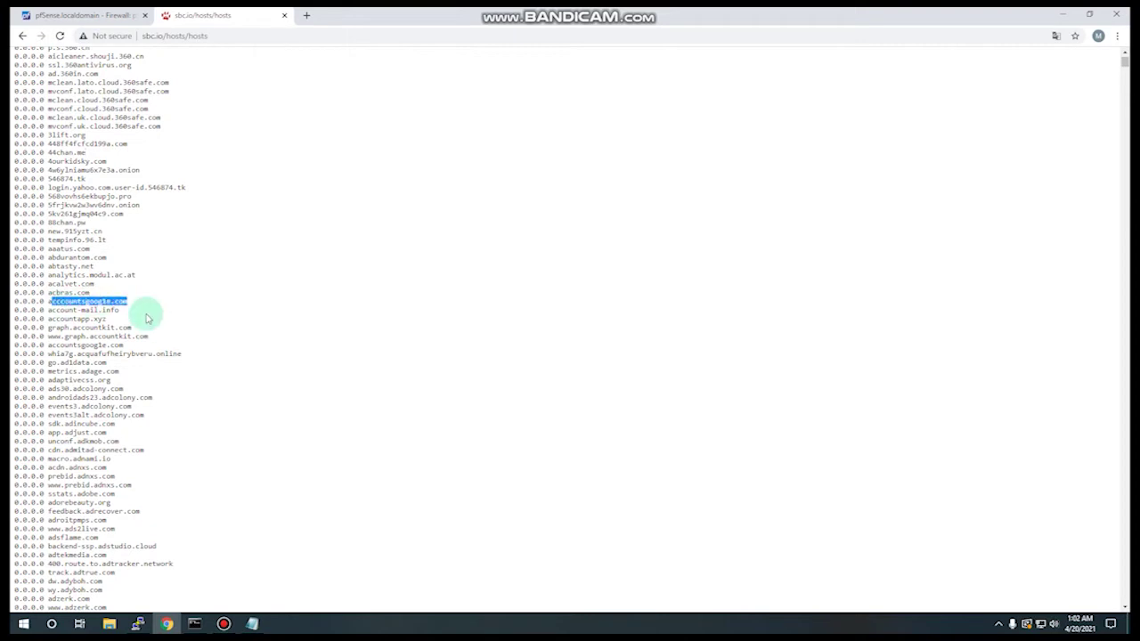
left_click_drag(145, 311, 43, 310)
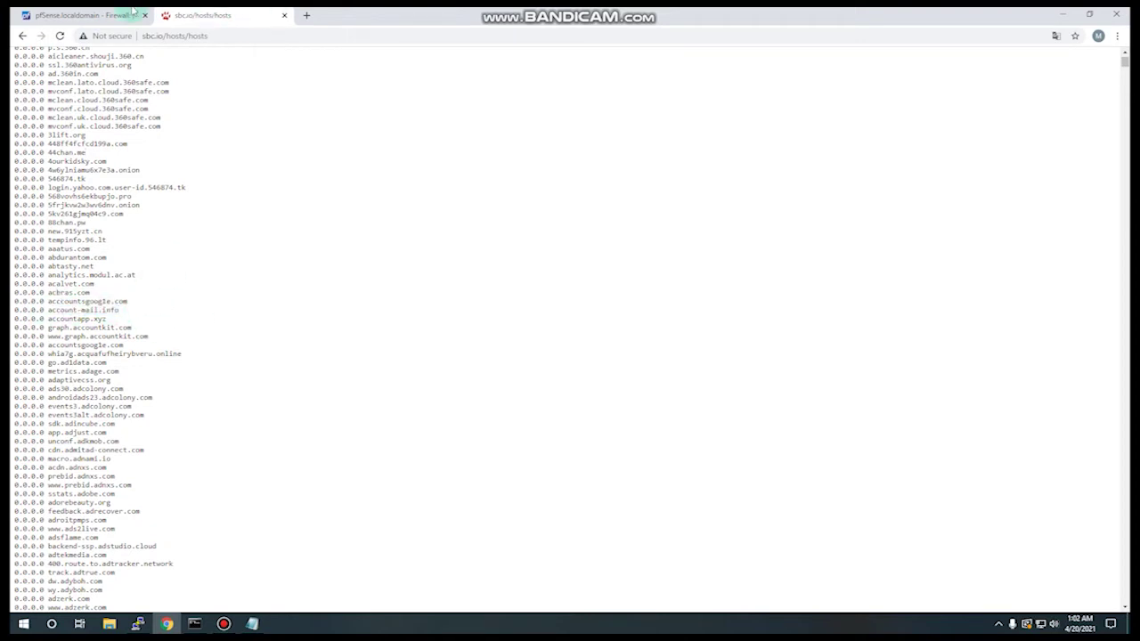
left_click(284, 16)
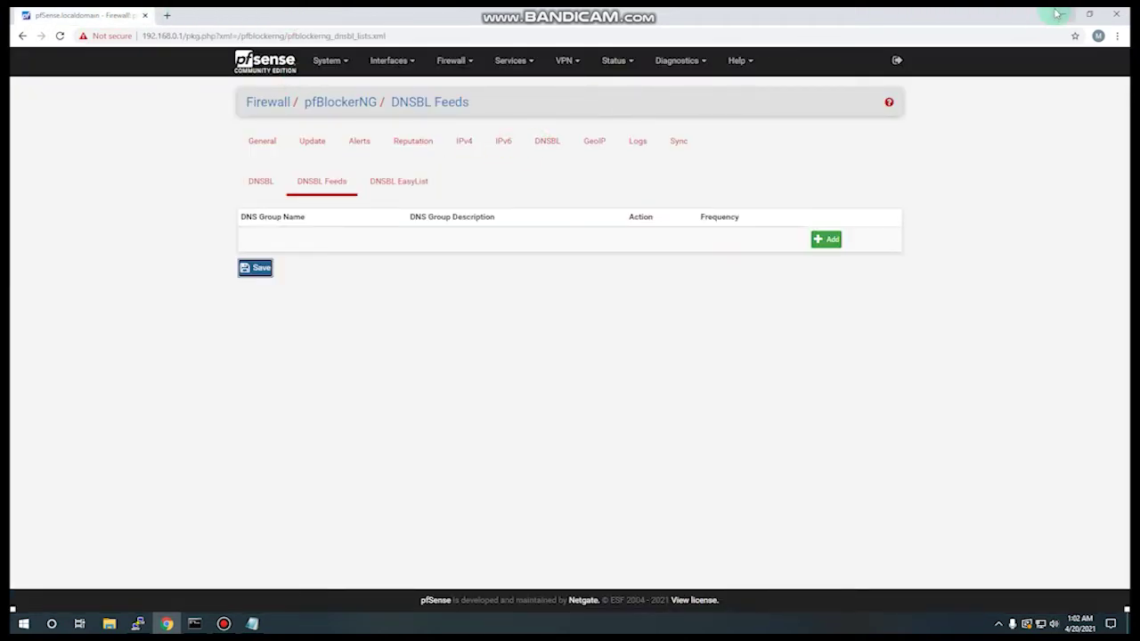
Return to PFBLOCKER.txt in Notepad and review the category labels beside the blocklist URLs, from adware to social
left_click(1062, 15)
left_click_drag(410, 158, 458, 167)
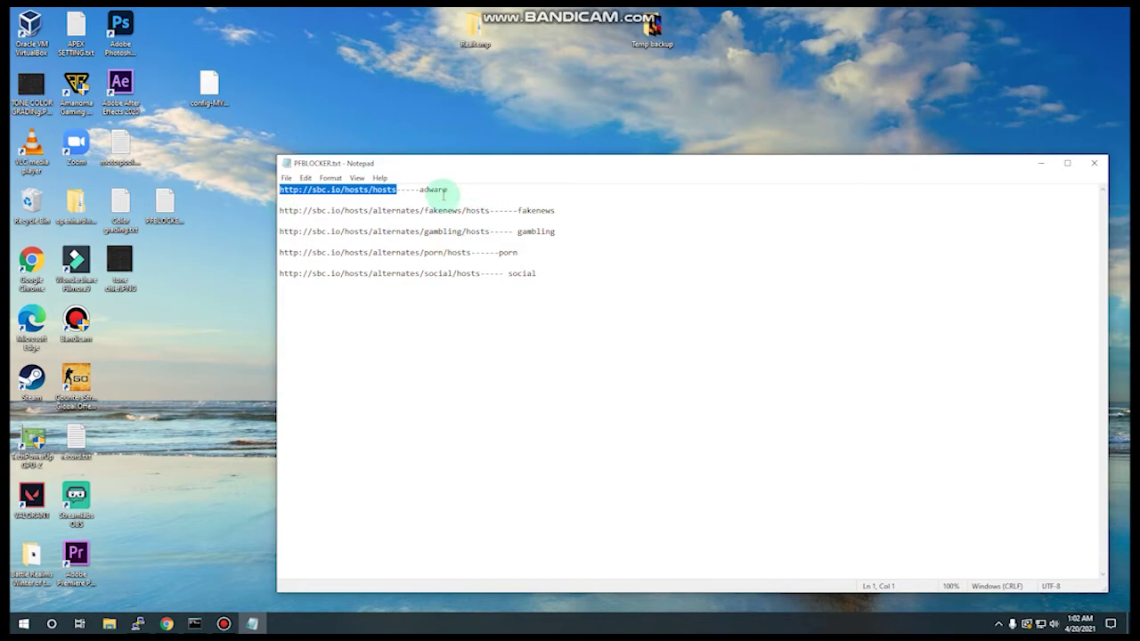
left_click_drag(470, 168, 426, 186)
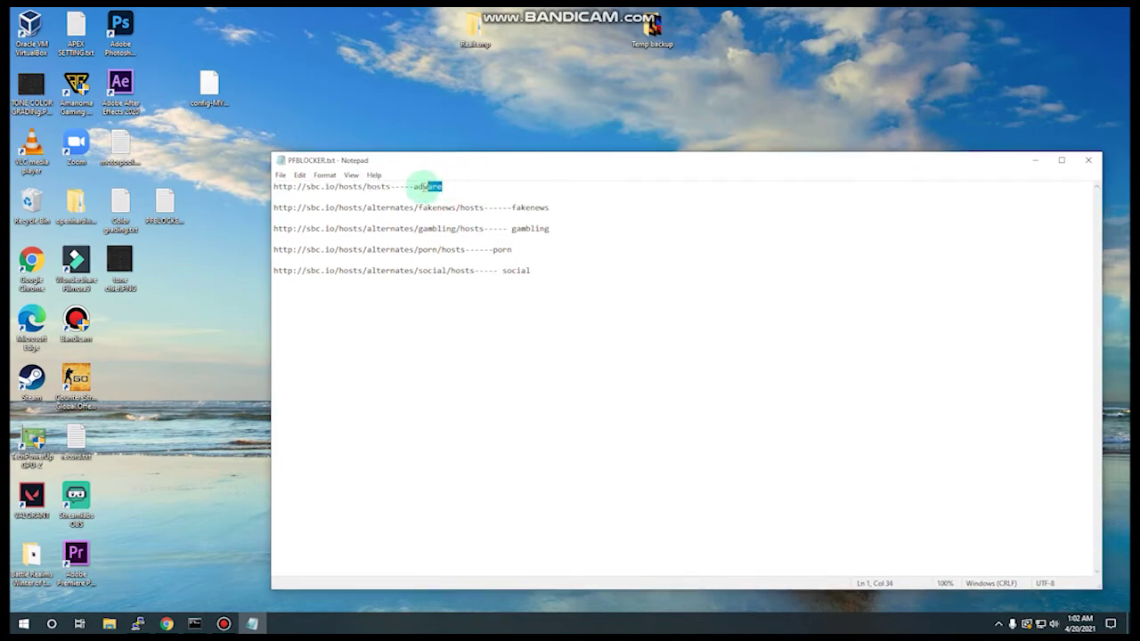
left_click_drag(514, 206, 504, 270)
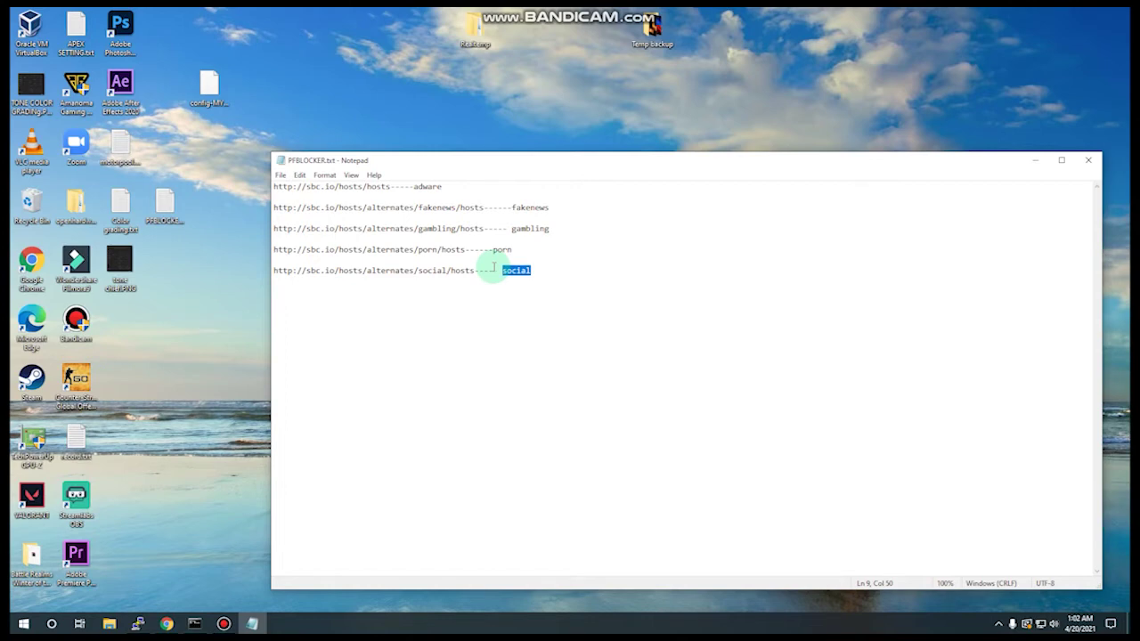
left_click_drag(576, 165, 522, 166)
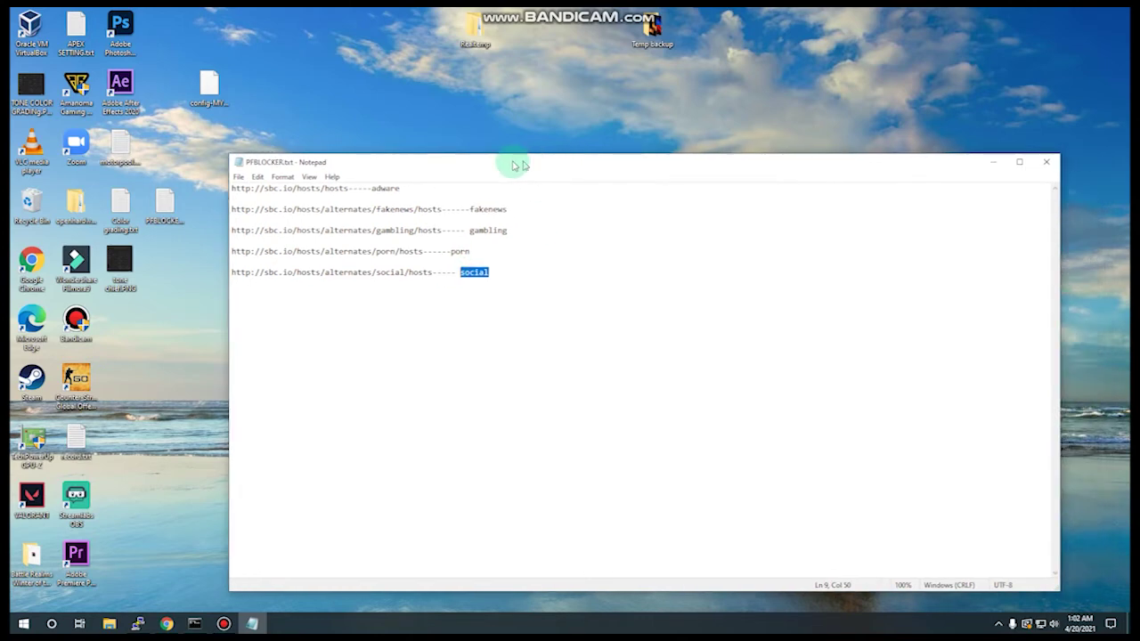
right_click(517, 95)
left_click(541, 115)
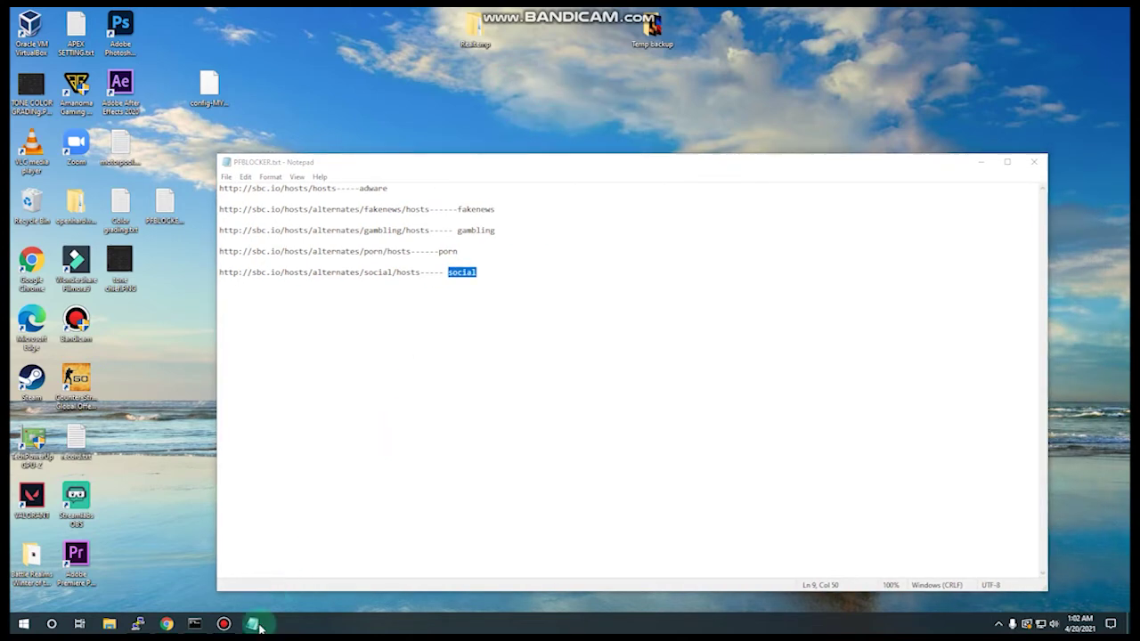
Switch to Chrome, add a new DNSBL feed and enter adware from the notes as its DNS group name
left_click(167, 623)
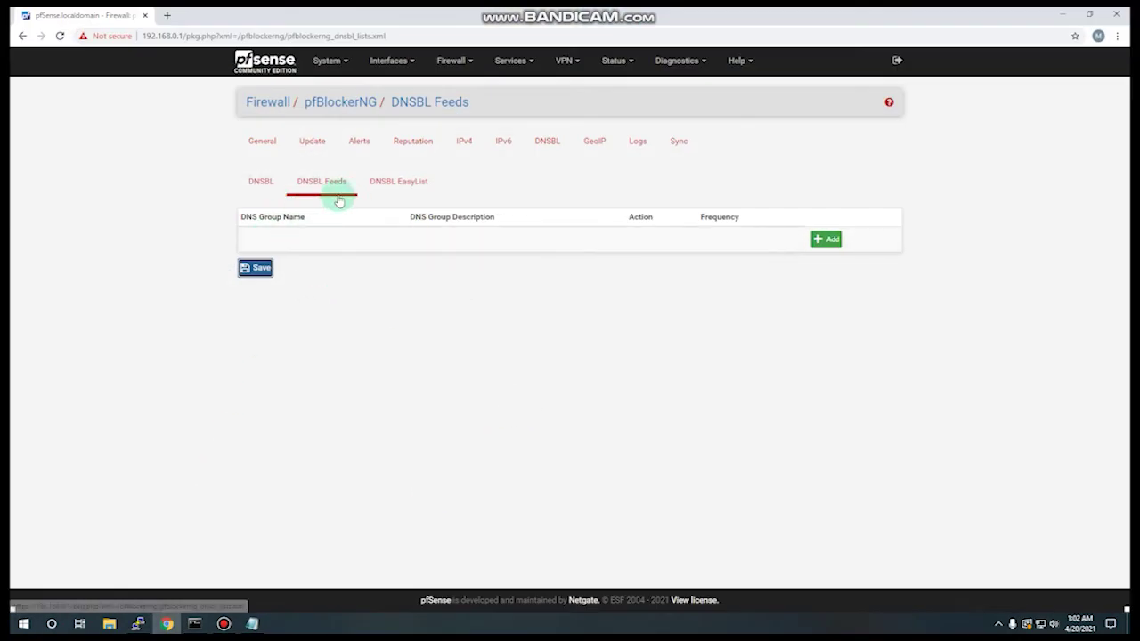
left_click(825, 239)
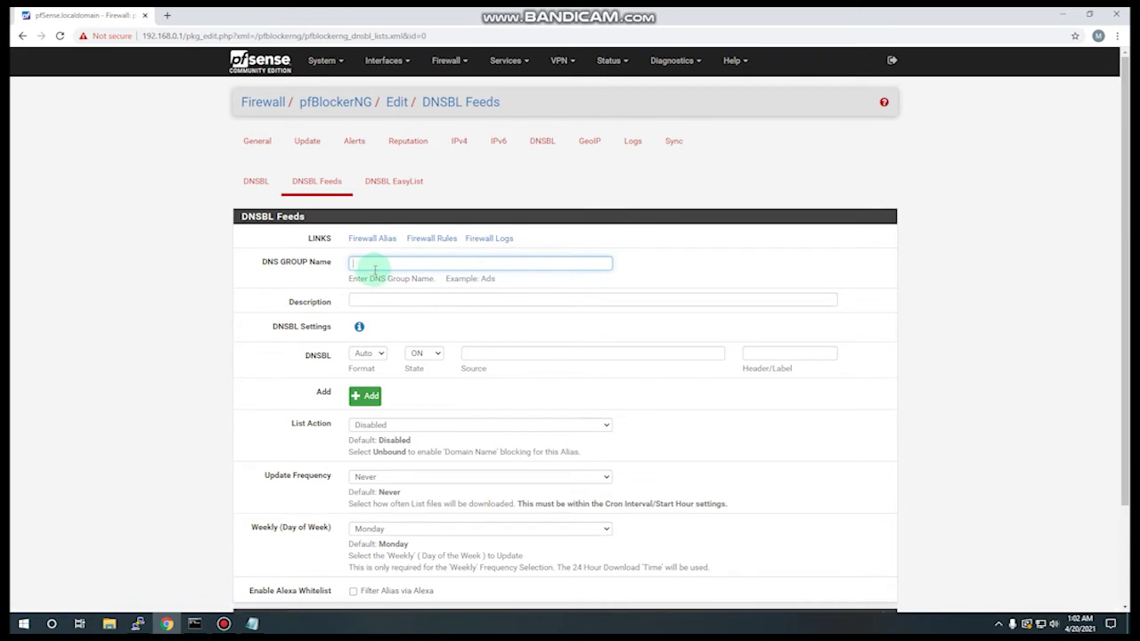
key("alt+Tab")
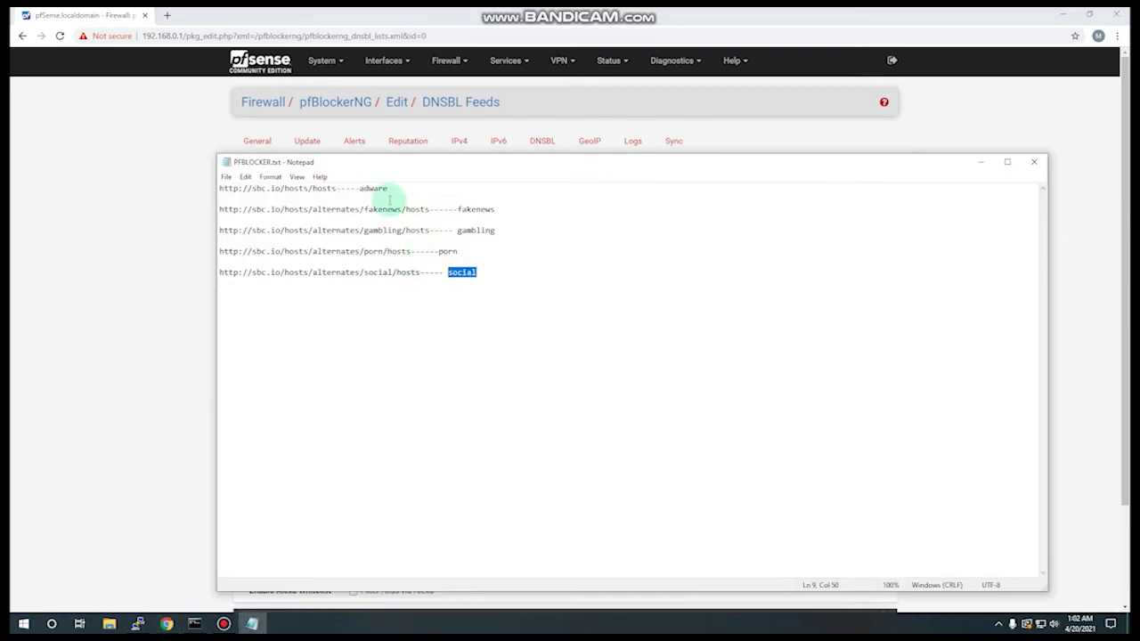
left_click_drag(359, 188, 393, 187)
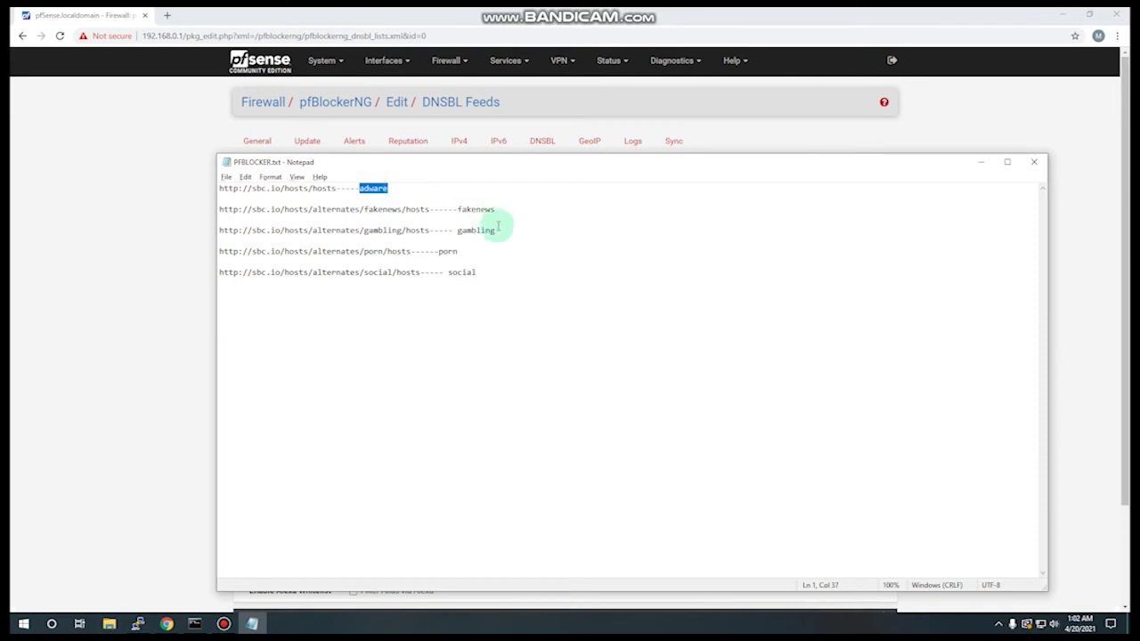
key("alt+Tab")
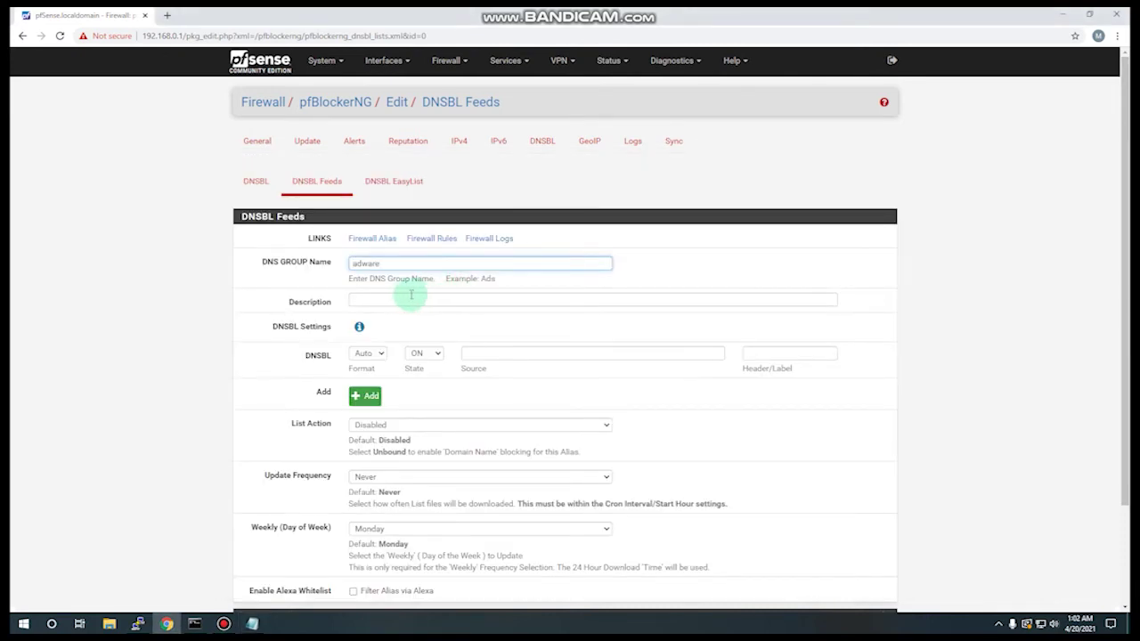
Enter adware as the feed's description and keep its DNSBL format on Auto and state ON
left_click(402, 301)
key("ctrl+v")
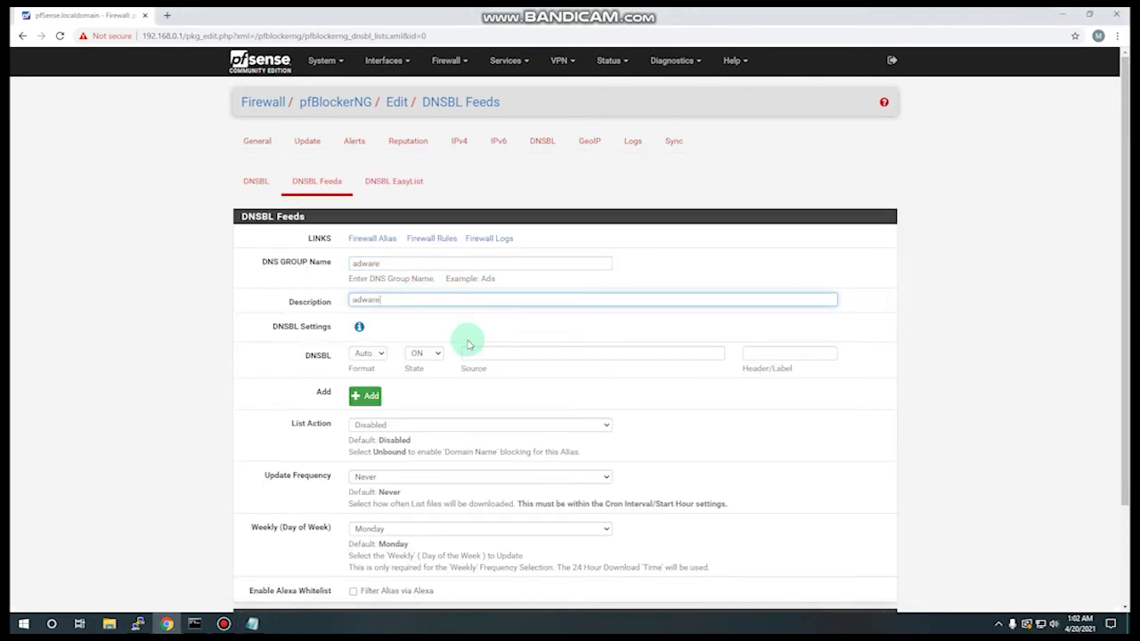
left_click(372, 353)
left_click(373, 353)
left_click(428, 353)
left_click(432, 355)
left_click(480, 354)
key("alt+Tab")
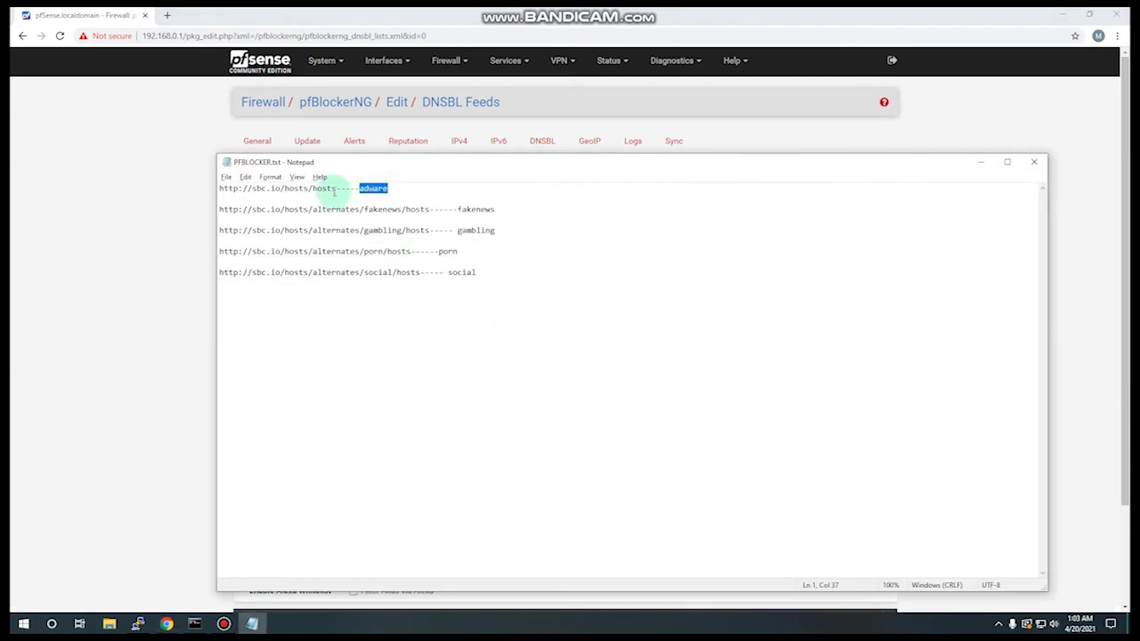
left_click_drag(299, 188, 223, 187)
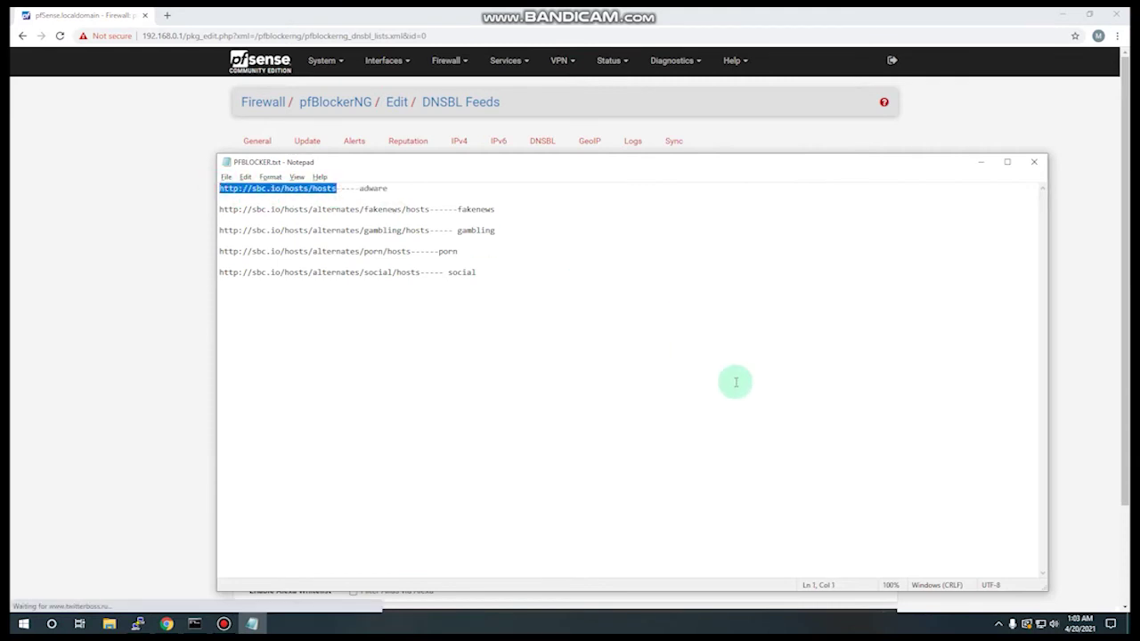
key("alt+Tab")
key("ctrl+v")
Copy the DNS group name adware into the source's header label
left_click(786, 354)
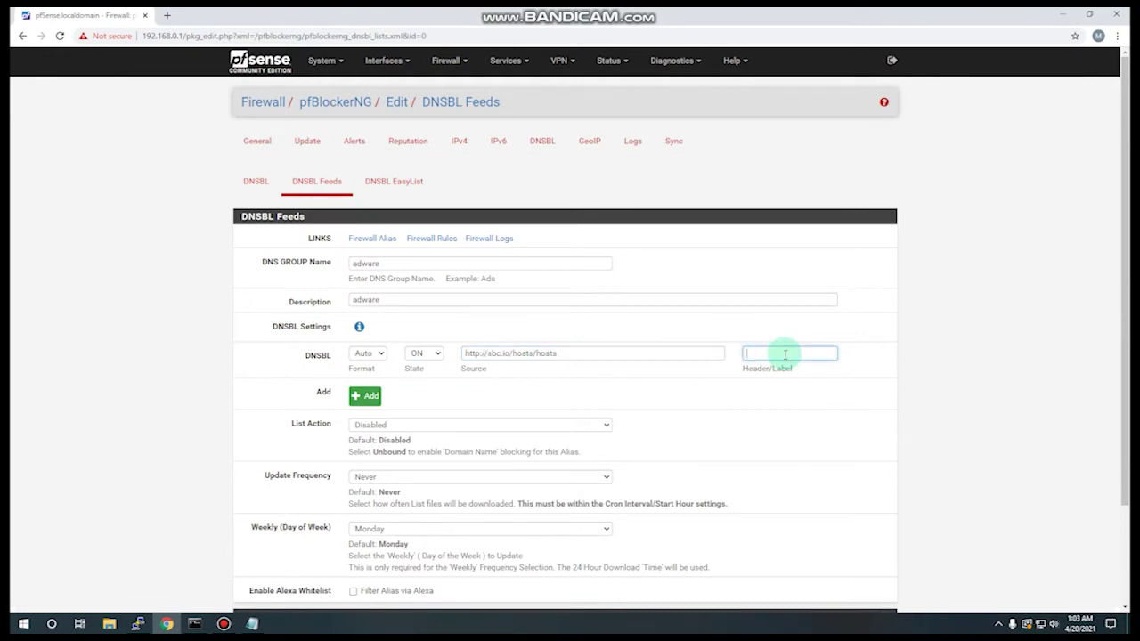
left_click_drag(409, 266, 278, 262)
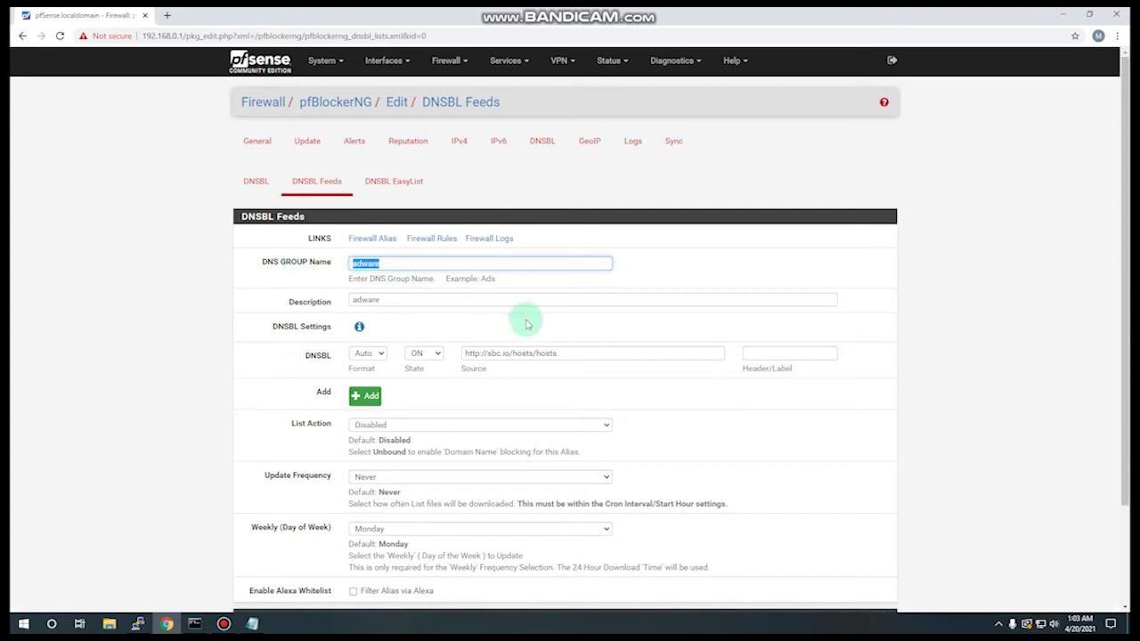
left_click(772, 353)
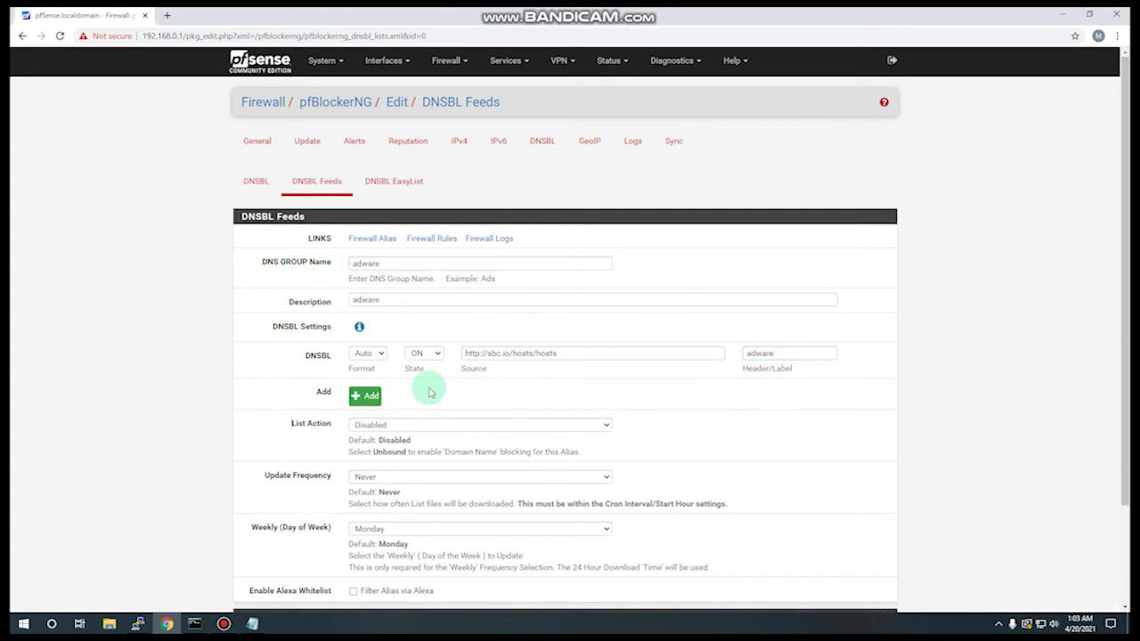
Set the adware feed's list action to Unbound and its update frequency to Every 12 Hours
scroll(429, 393, "down", 2)
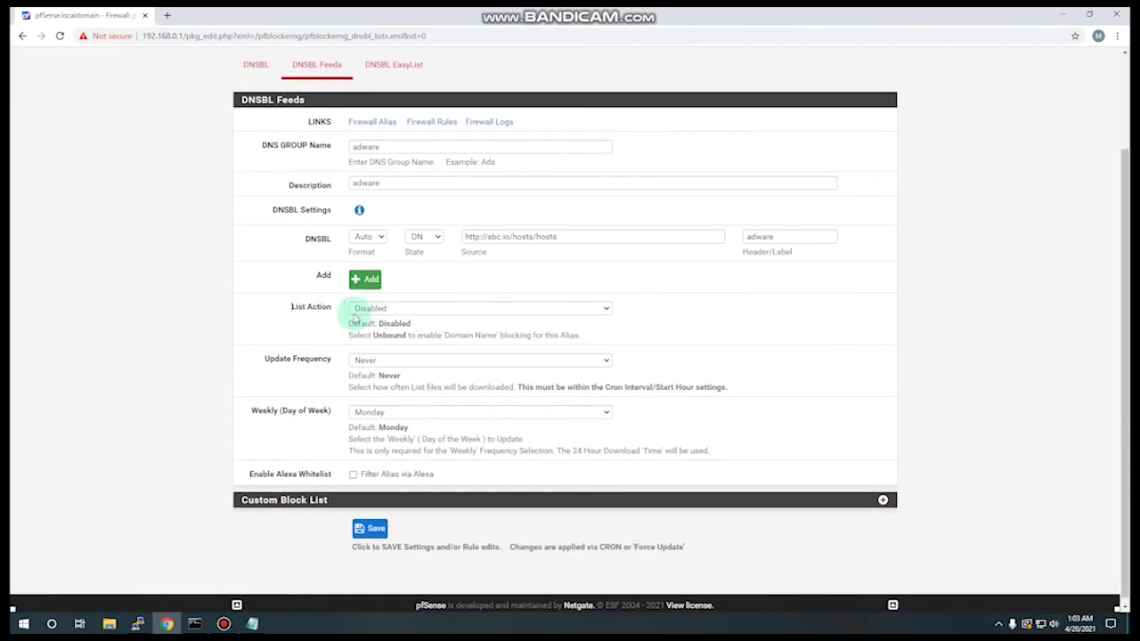
left_click(400, 311)
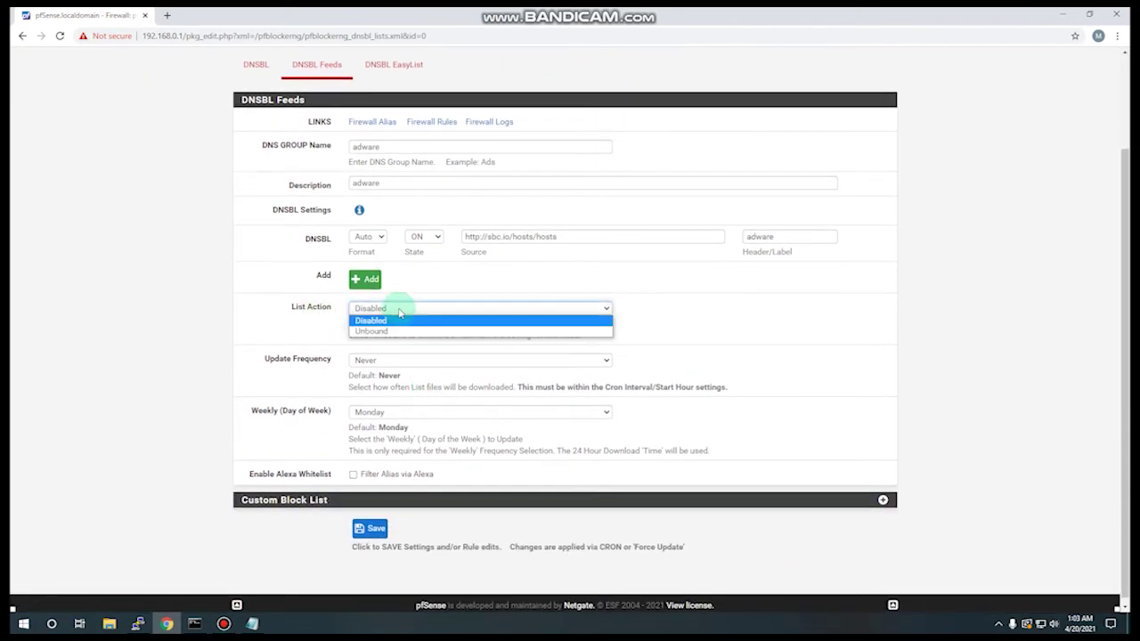
left_click(383, 332)
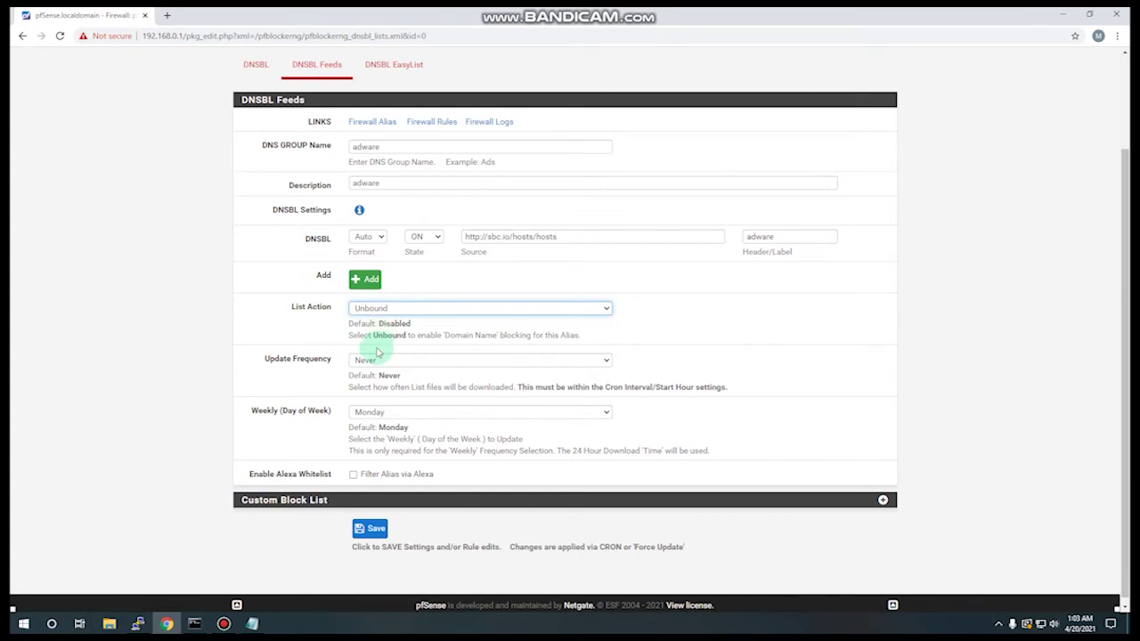
left_click(387, 363)
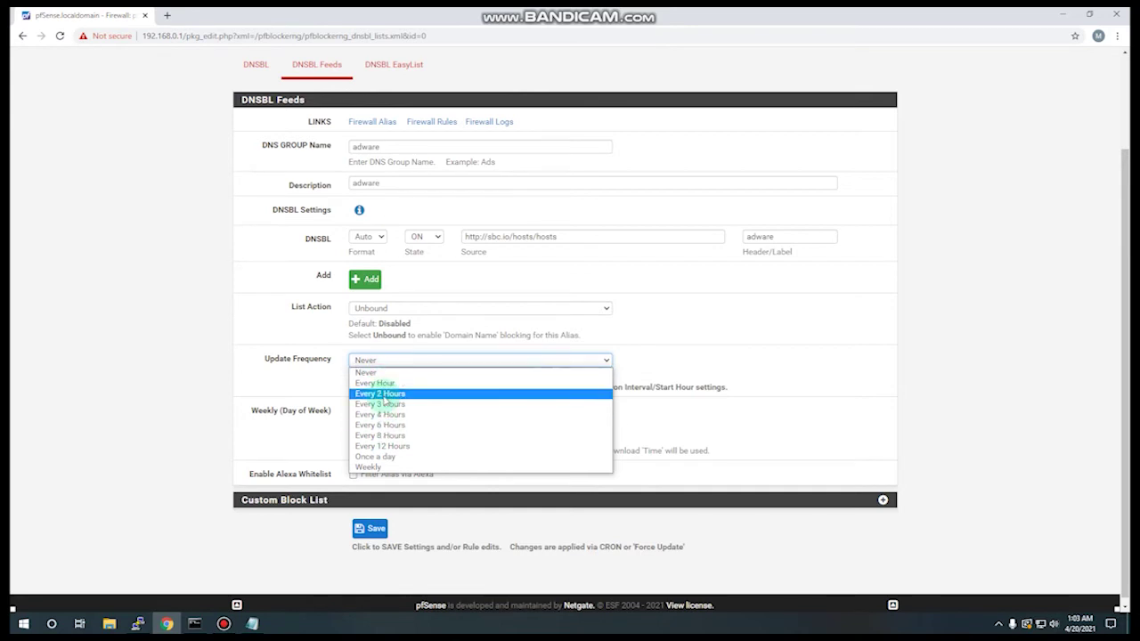
left_click(393, 447)
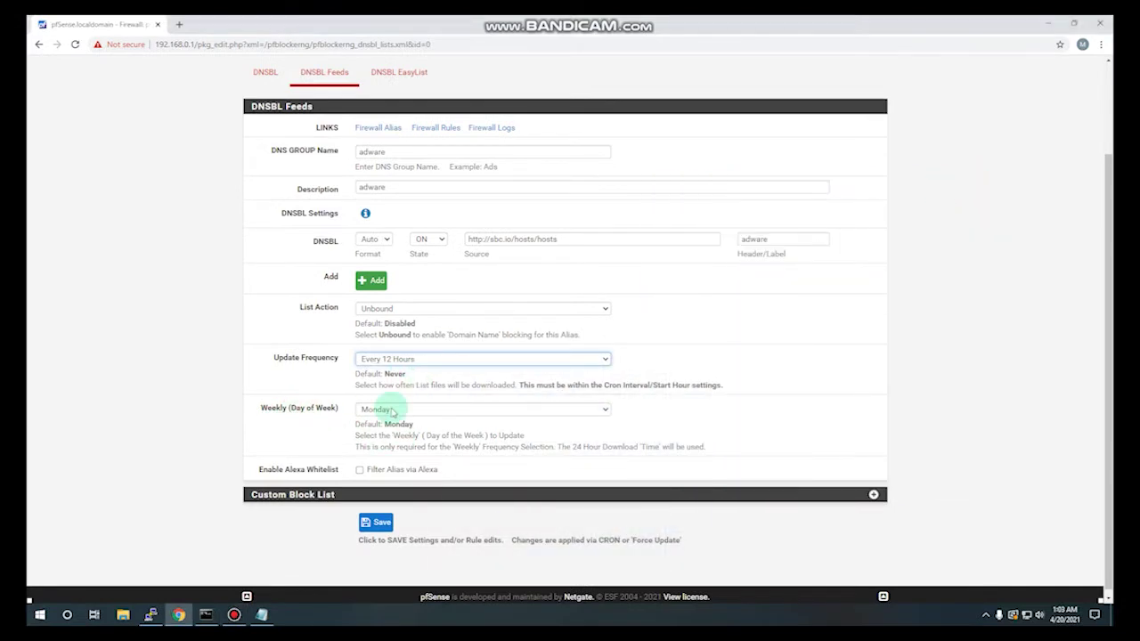
Set the adware feed's weekly update day to Sunday and save the feed
left_click(392, 411)
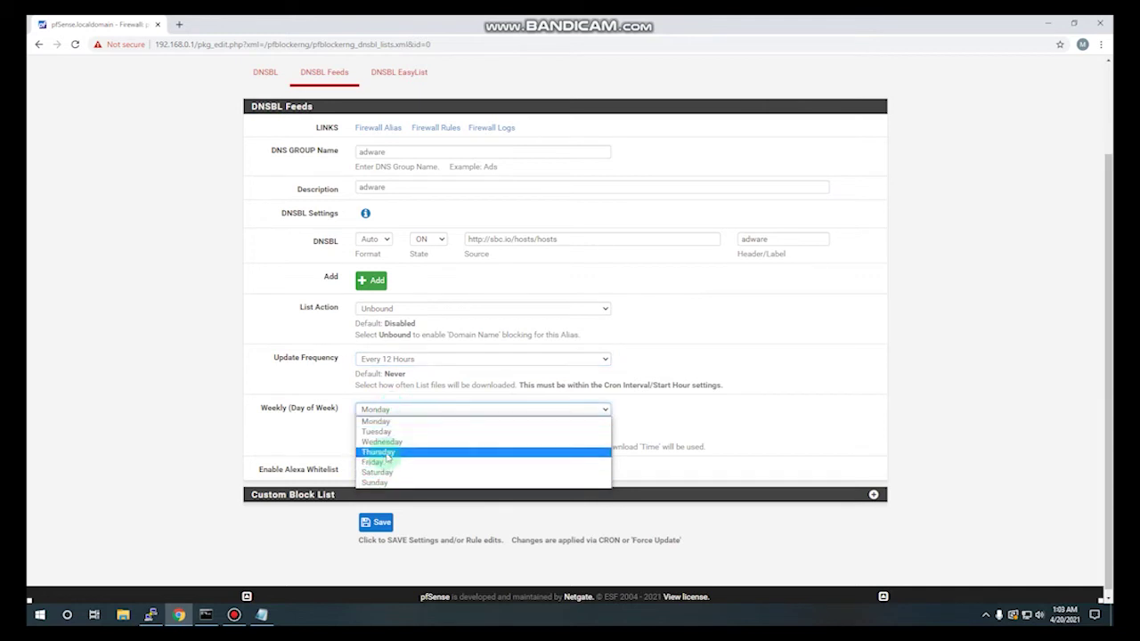
left_click(374, 483)
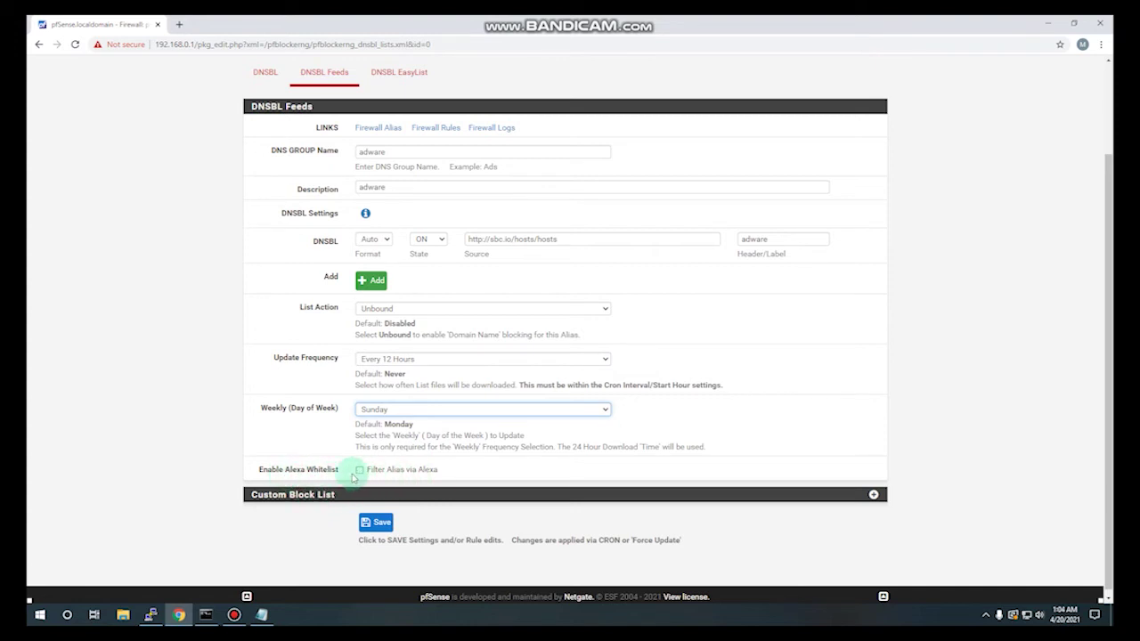
scroll(352, 476, "up", 2)
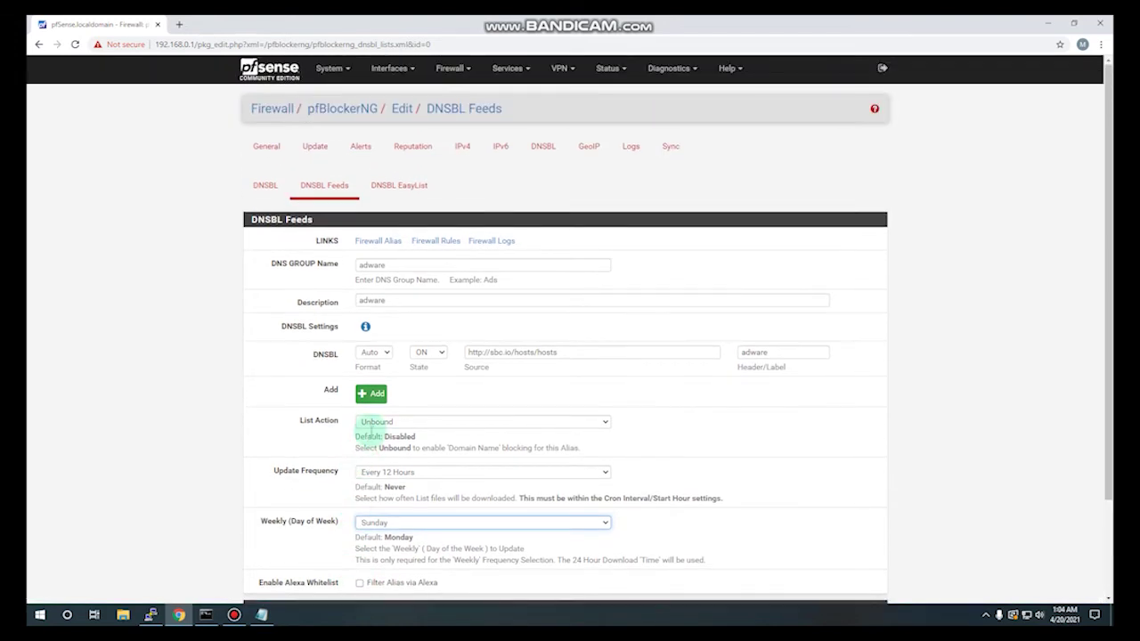
scroll(419, 428, "down", 2)
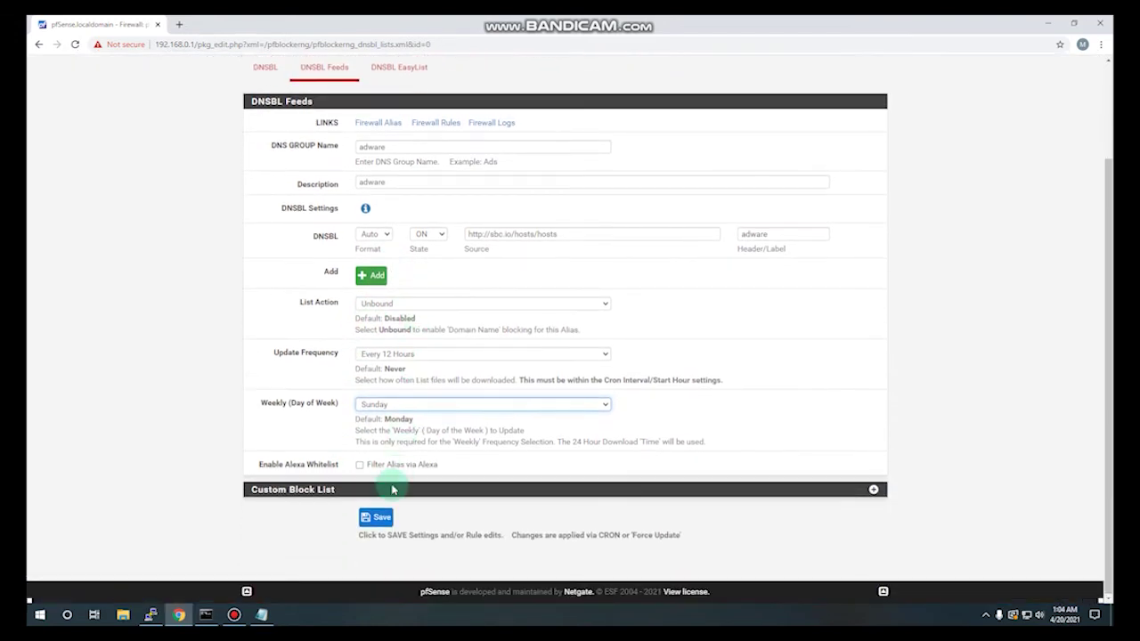
left_click(378, 516)
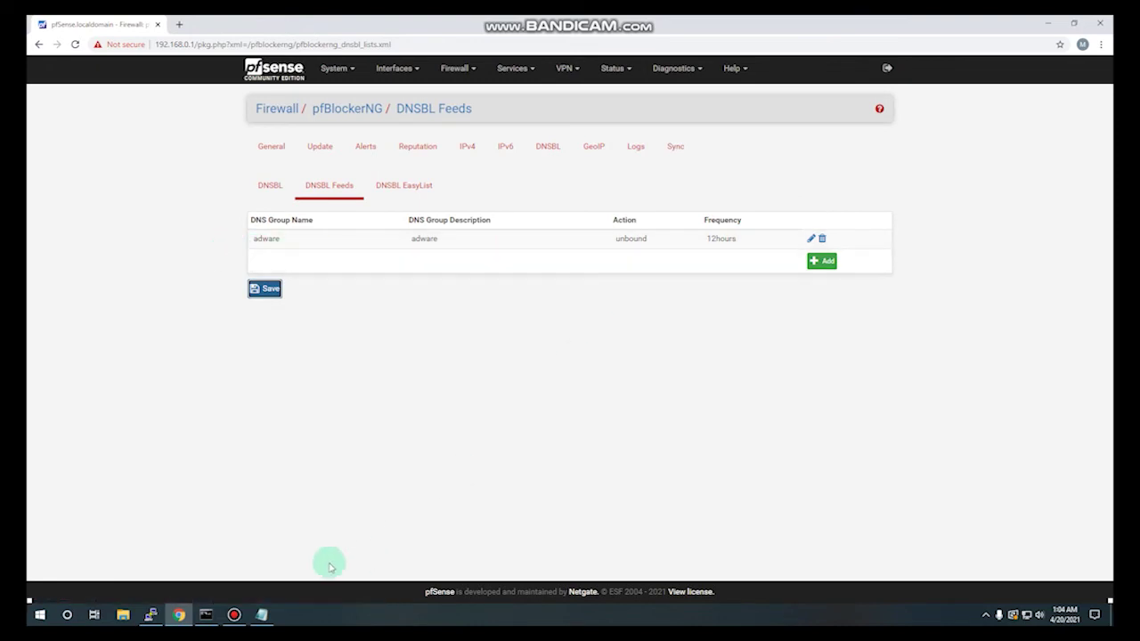
left_click(262, 615)
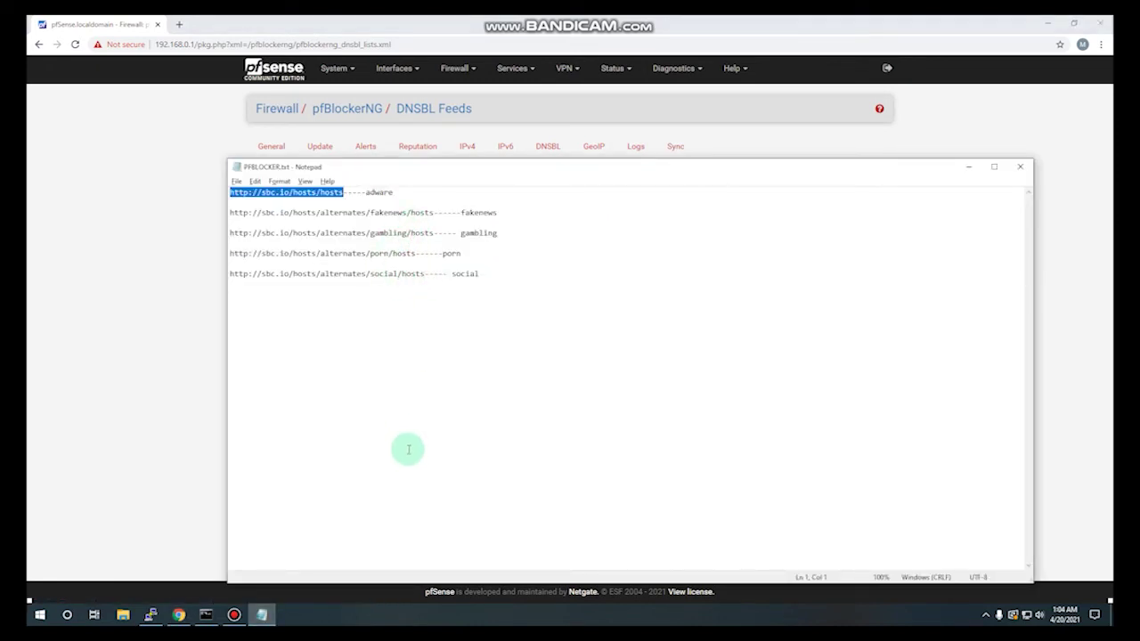
left_click_drag(434, 213, 224, 211)
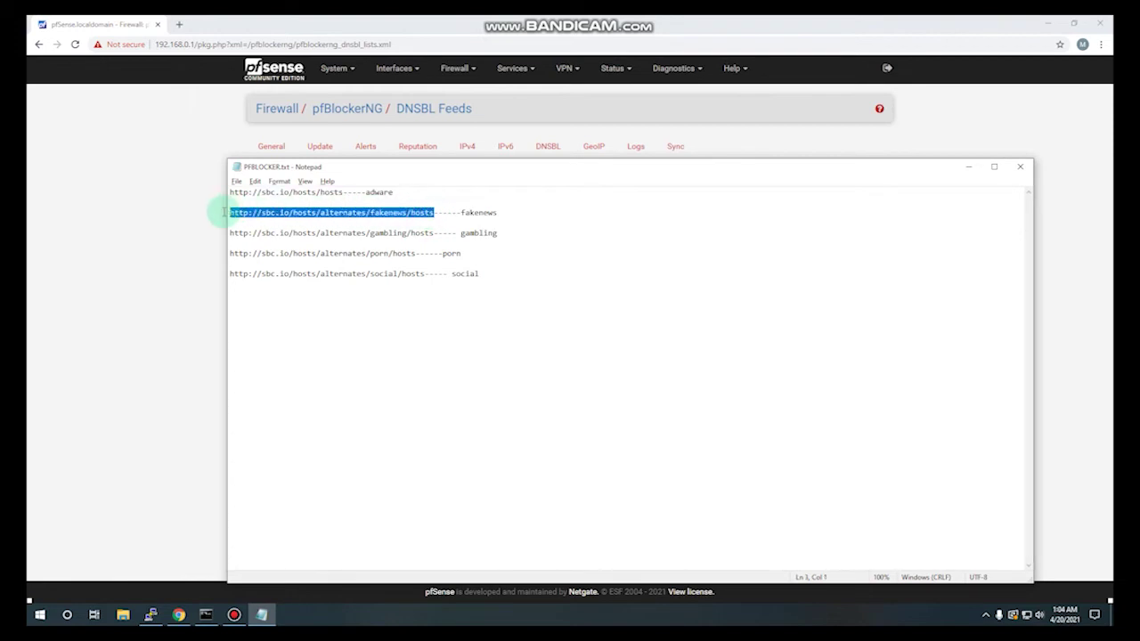
key("alt+Tab")
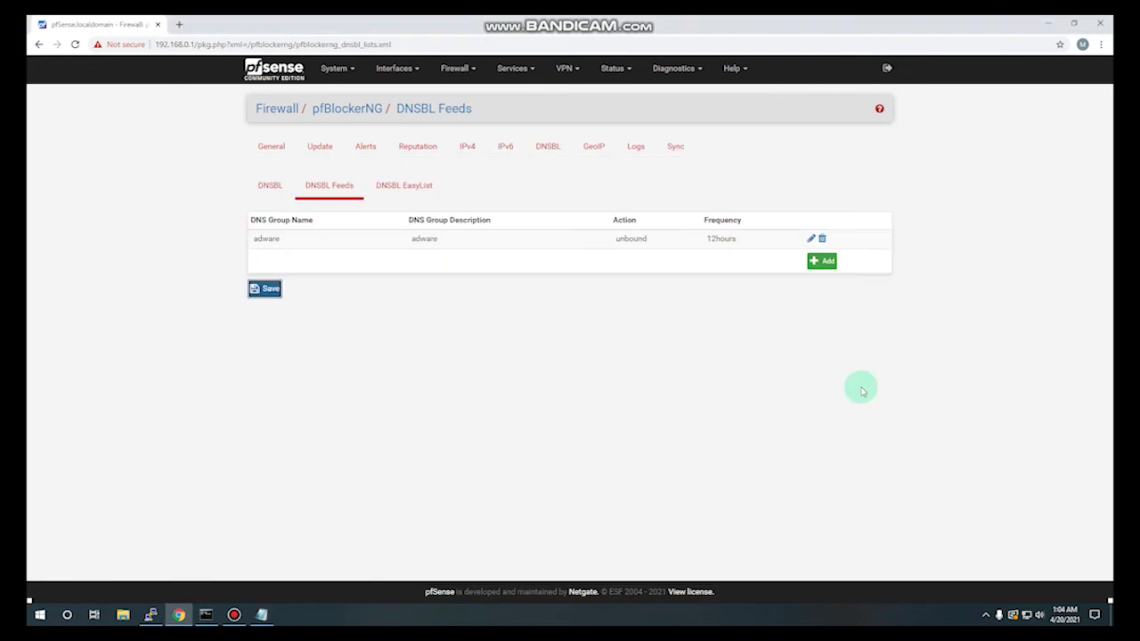
left_click(823, 265)
left_click(445, 262)
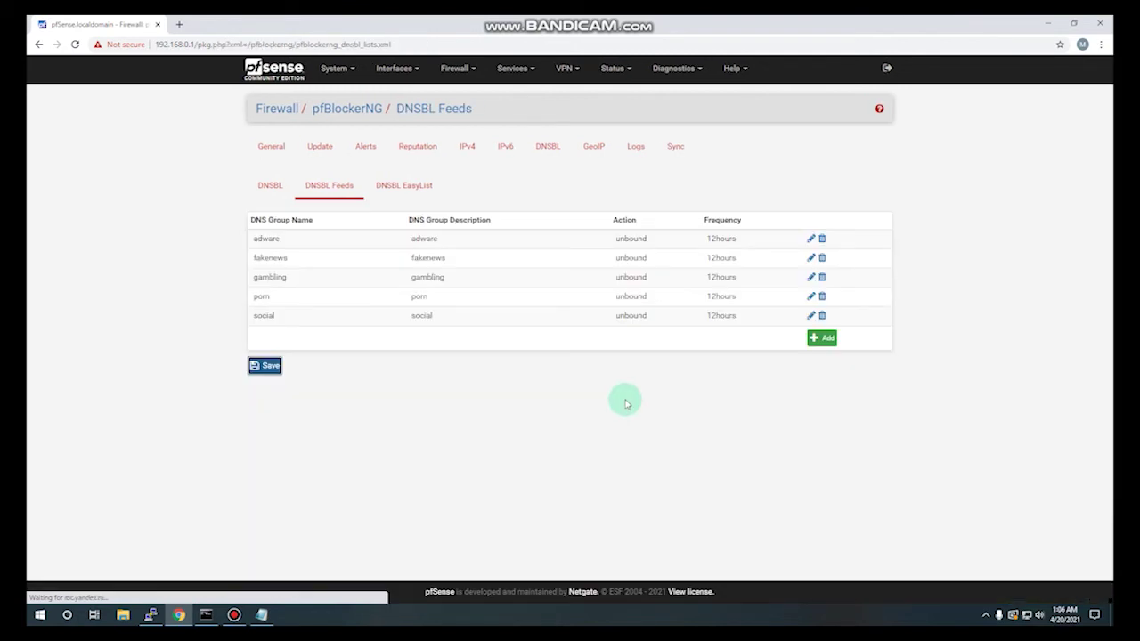
Save the list of DNSBL feeds and open pfBlockerNG's Update page
left_click(271, 367)
left_click(621, 108)
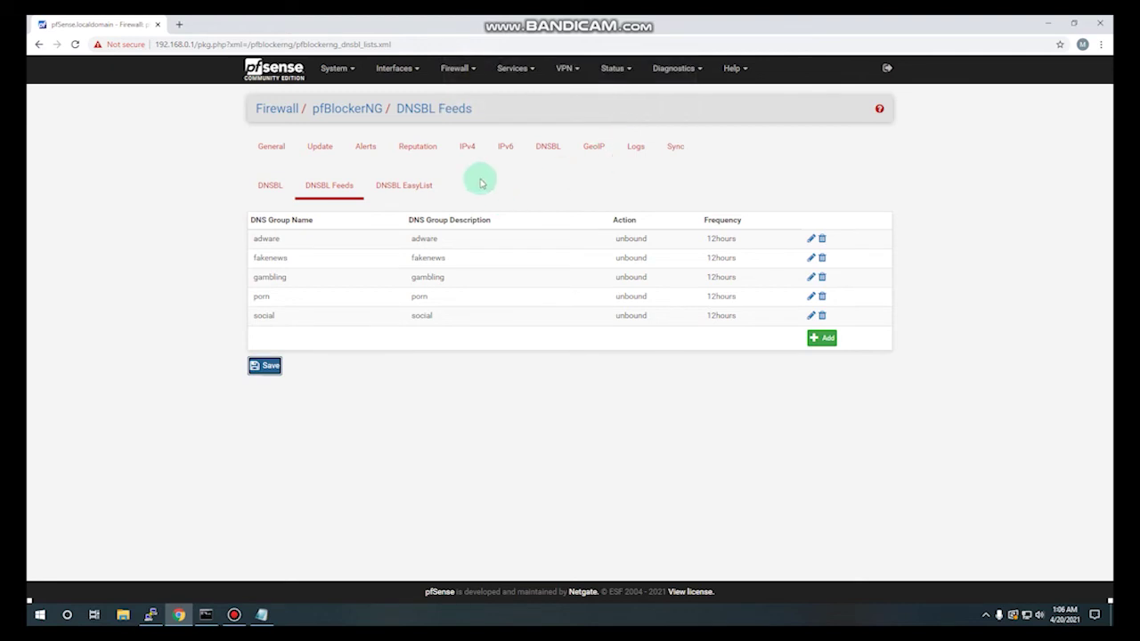
left_click(318, 151)
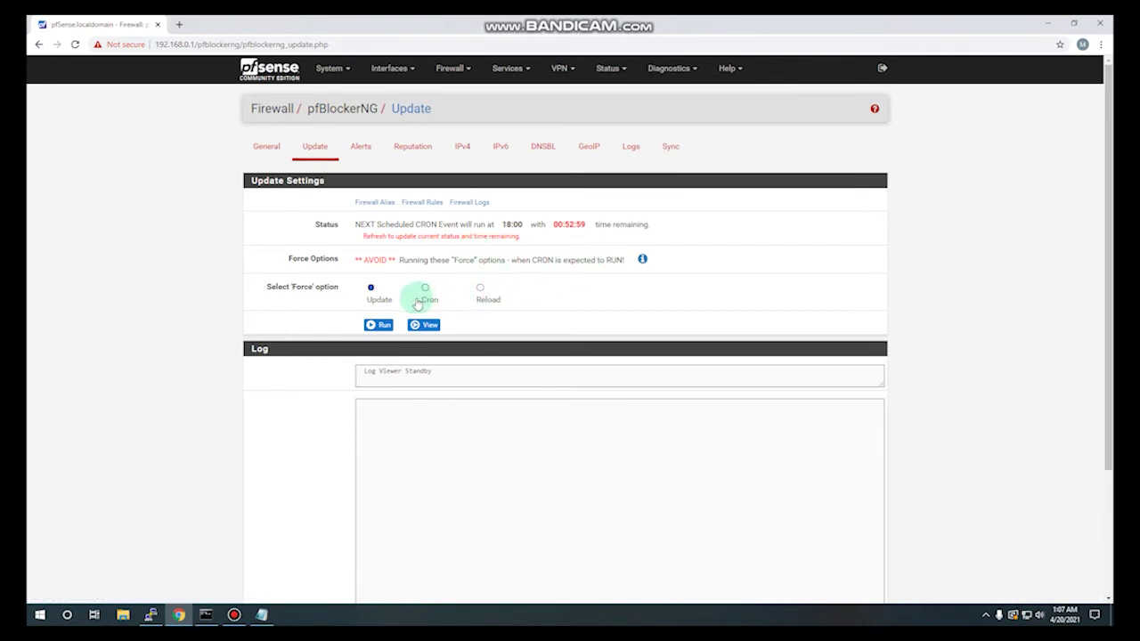
Run the force Update for pfBlockerNG and follow its log until the DNSBL feed downloads and database rebuild finish
left_click(378, 324)
scroll(622, 476, "down", 1)
scroll(619, 478, "down", 2)
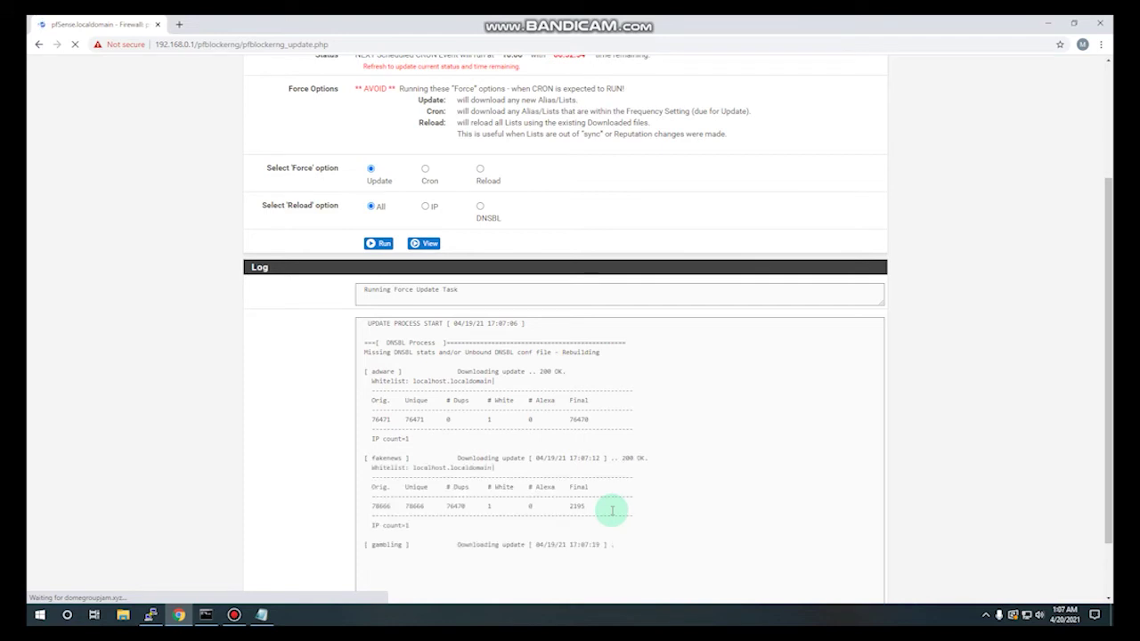
scroll(610, 511, "down", 2)
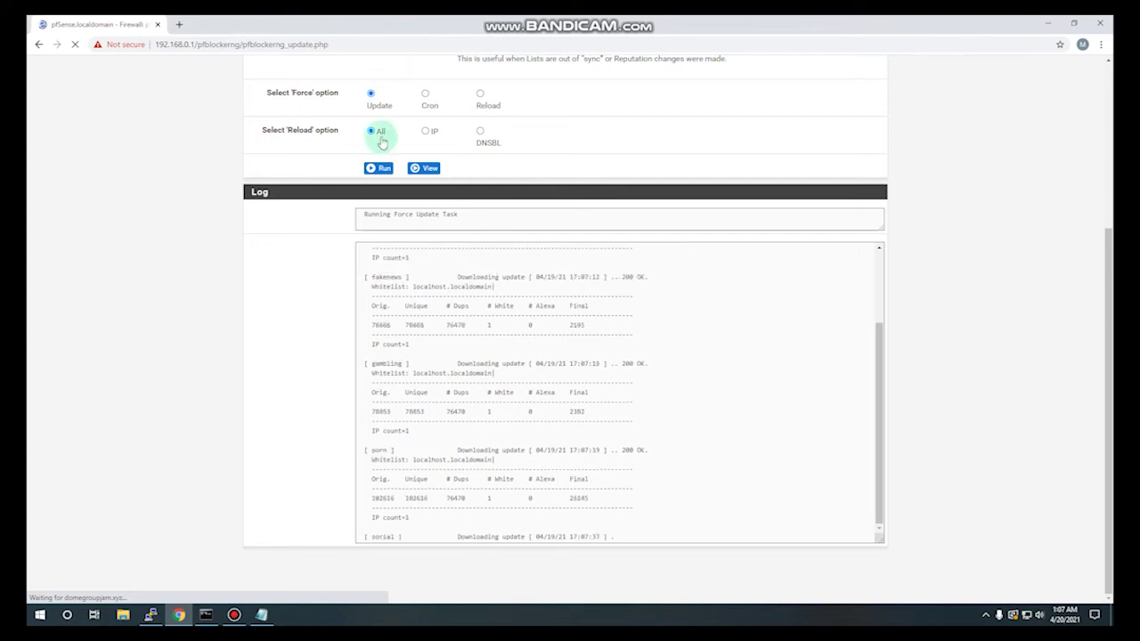
left_click_drag(879, 416, 879, 462)
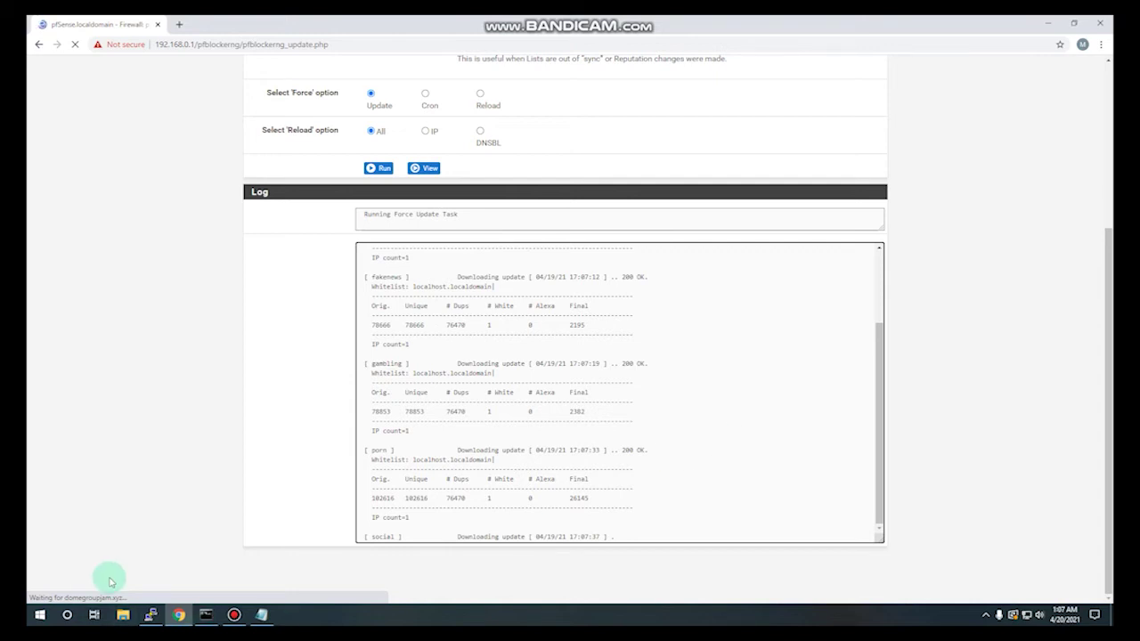
left_click(233, 615)
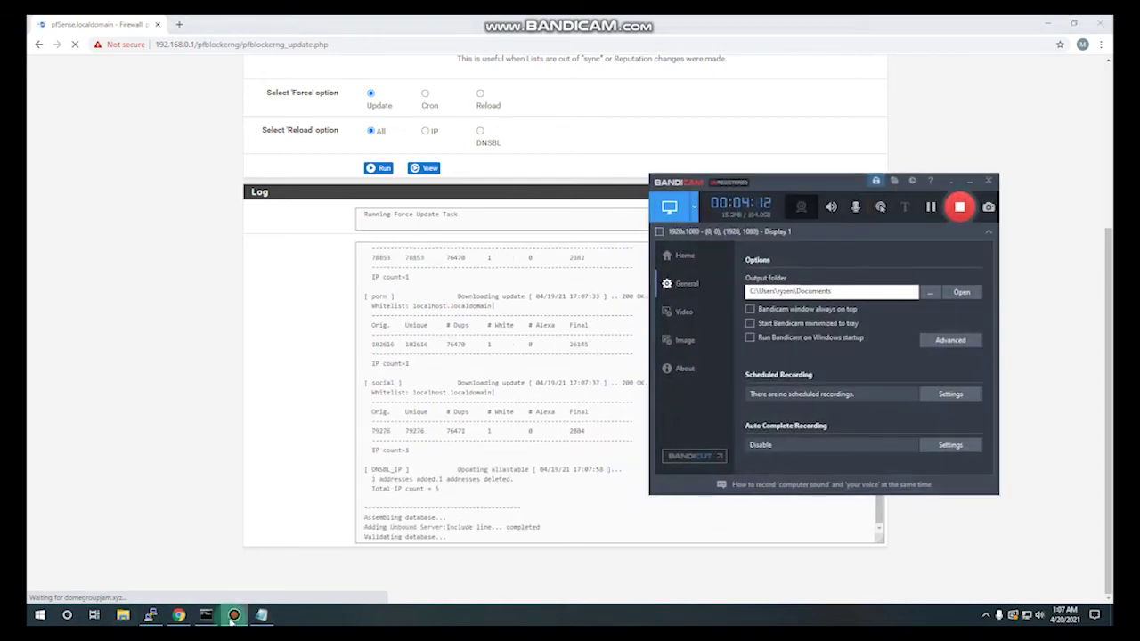
left_click(233, 614)
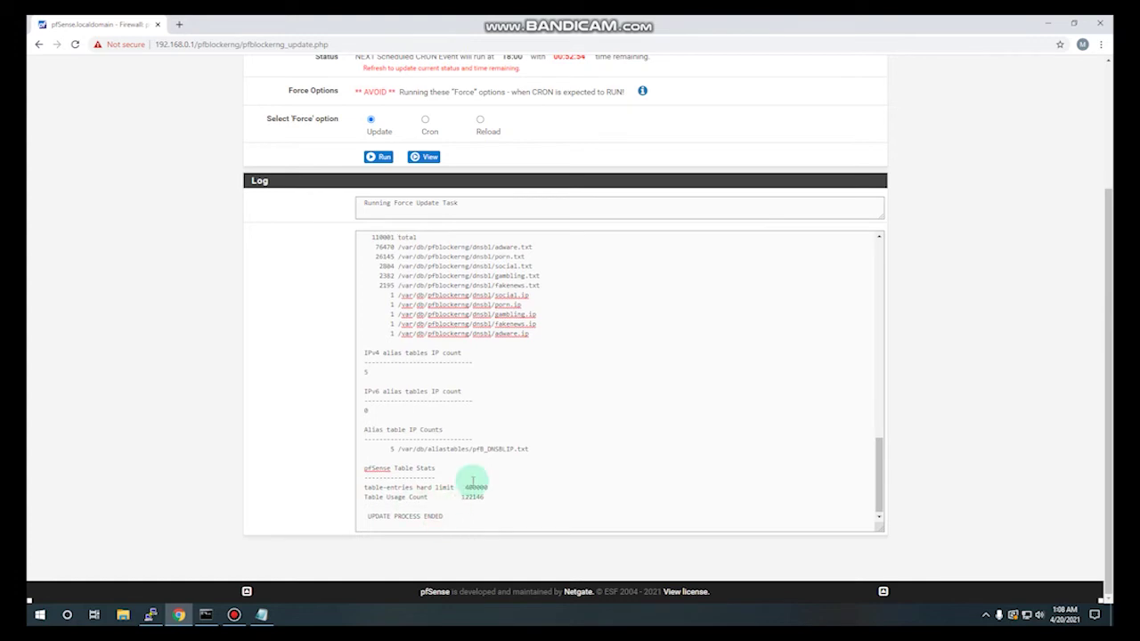
scroll(471, 484, "up", 15)
scroll(496, 184, "up", 2)
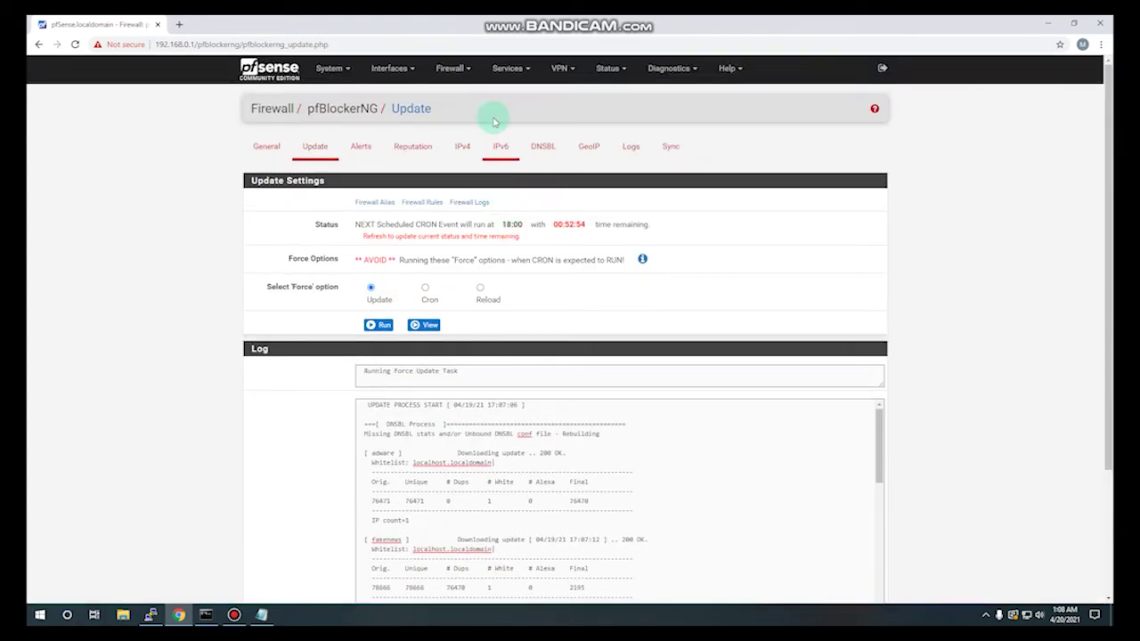
Open pfBlockerNG's General settings from the firewall functions and look through them
mouse_move(462, 74)
left_click(456, 126)
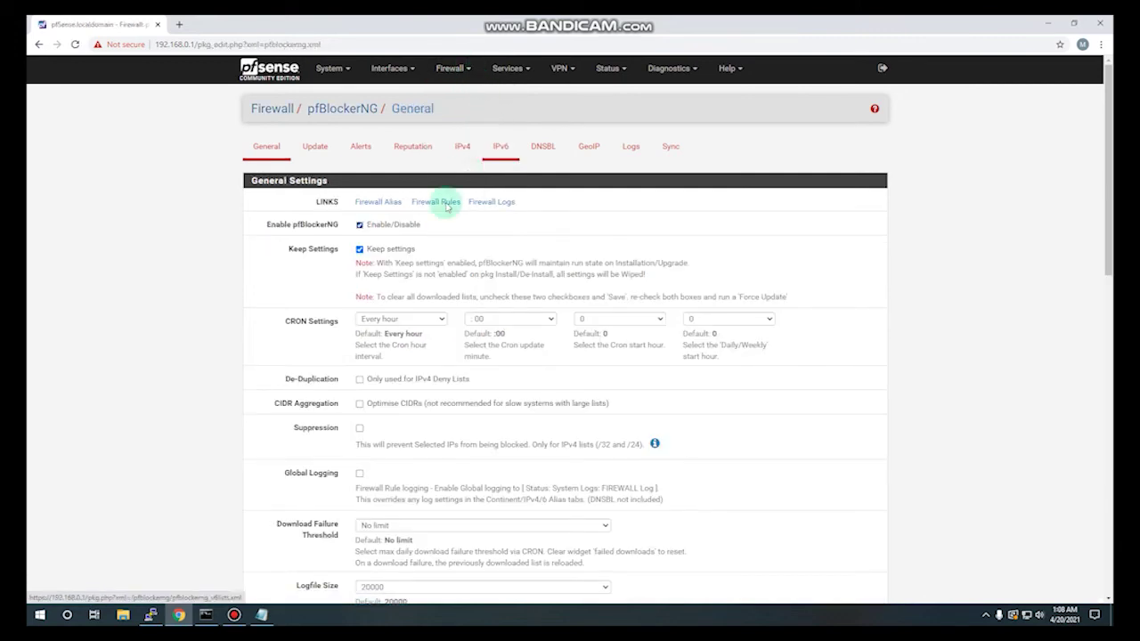
scroll(445, 267, "down", 5)
scroll(446, 268, "up", 5)
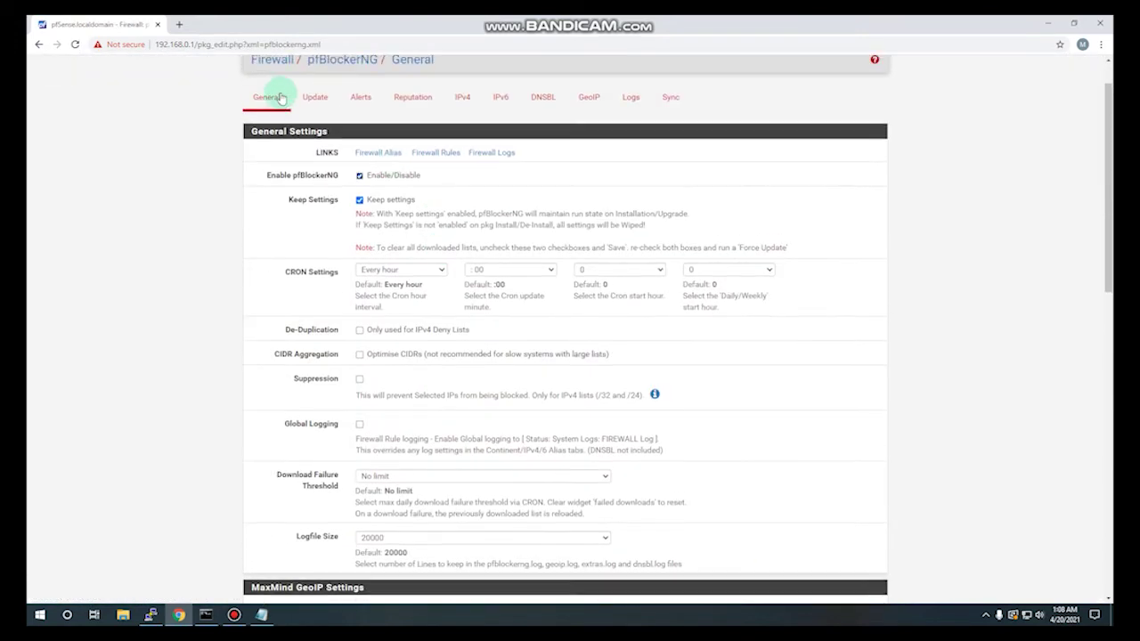
scroll(281, 98, "up", 1)
Open the pfSense dashboard and examine the pfBlockerNG widget's DNSBL aliases, counts and update times
left_click(269, 70)
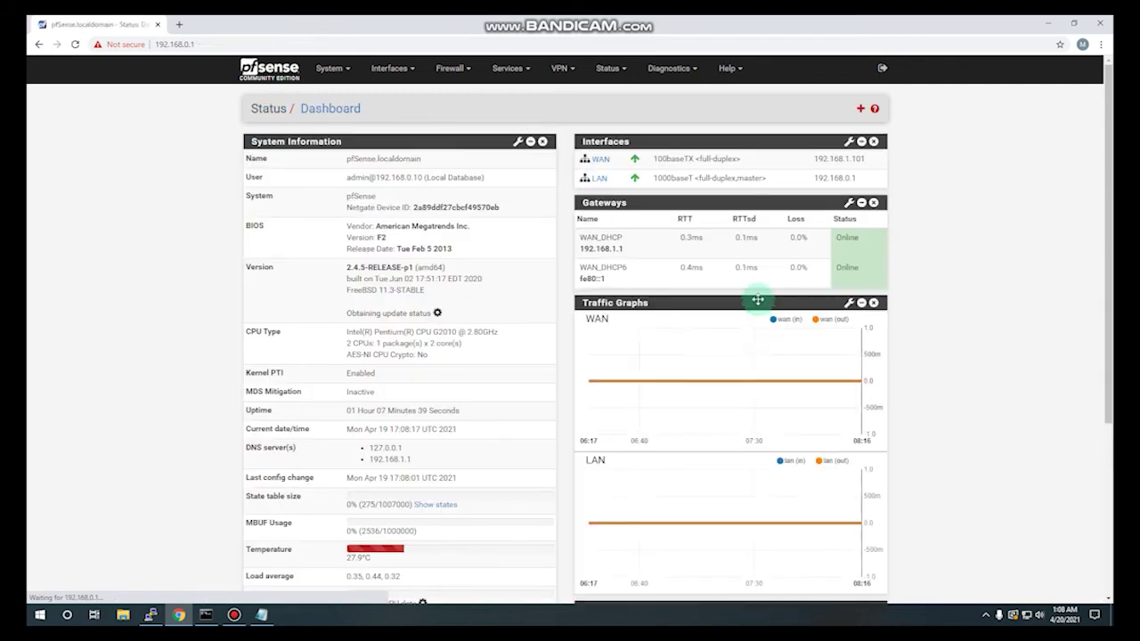
scroll(758, 387, "down", 3)
scroll(762, 383, "down", 2)
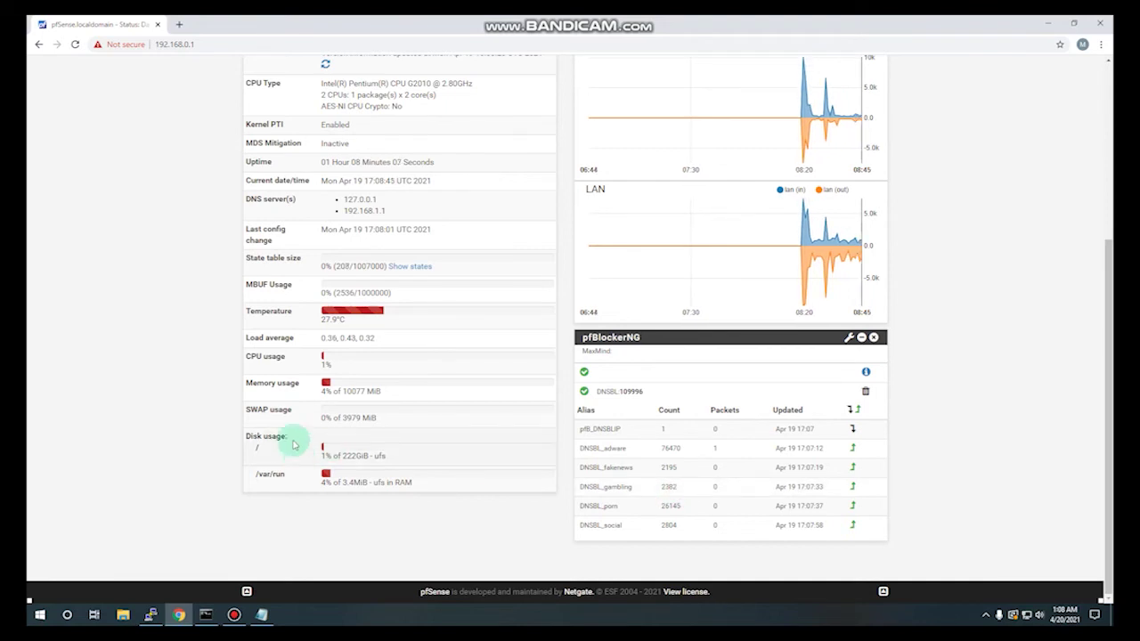
scroll(439, 367, "up", 3)
scroll(439, 367, "up", 1)
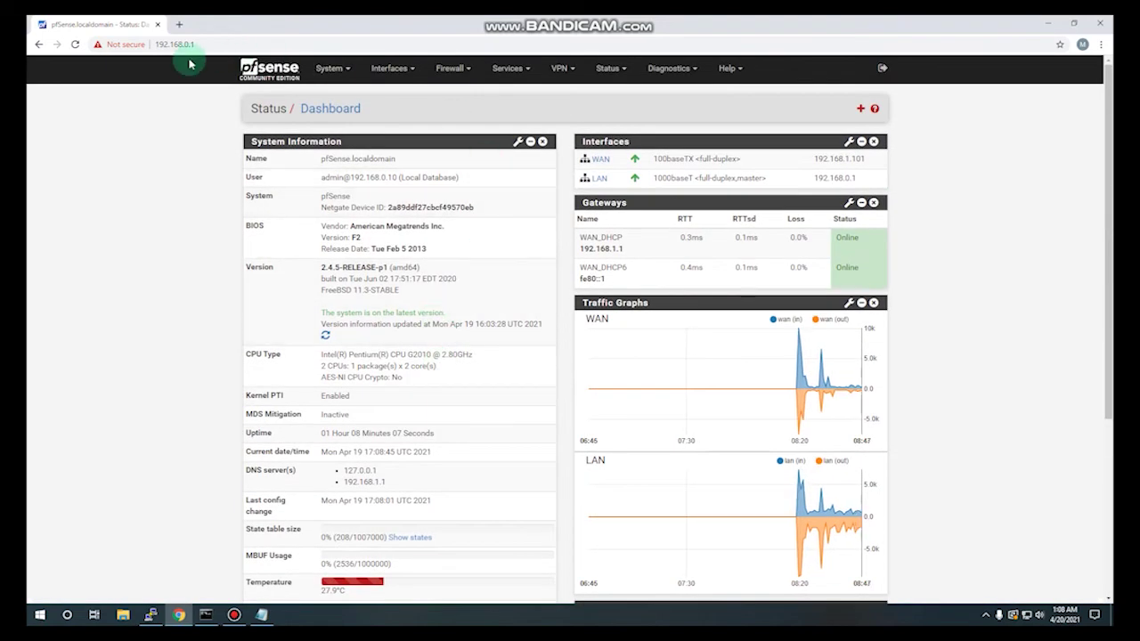
Load youtube.com in a new Chrome tab
left_click(178, 25)
type("you")
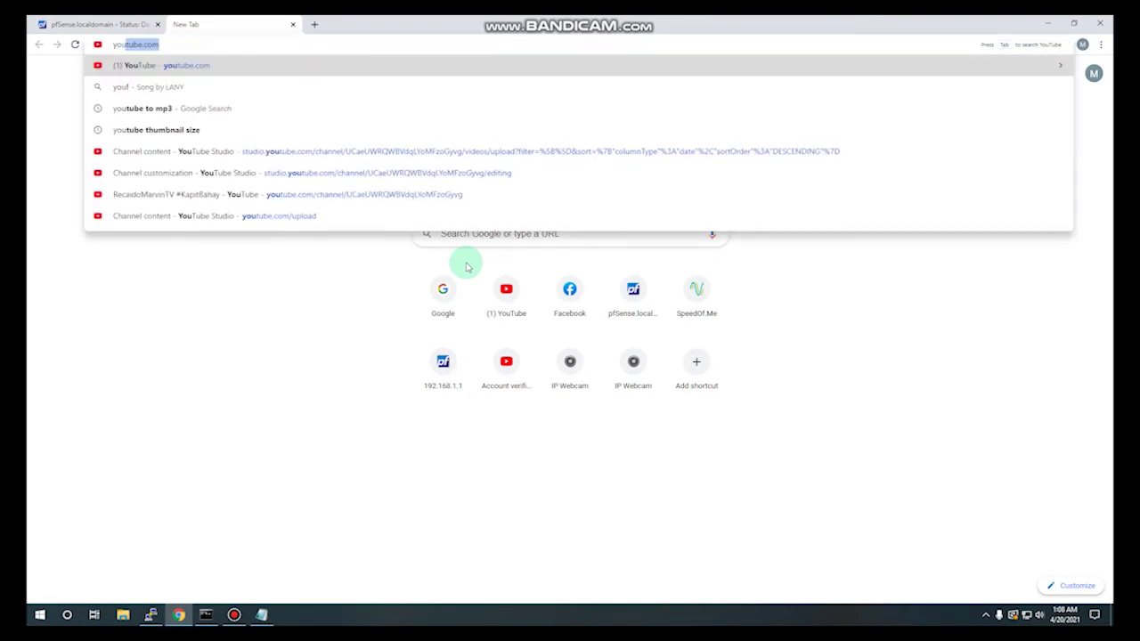
key("Return")
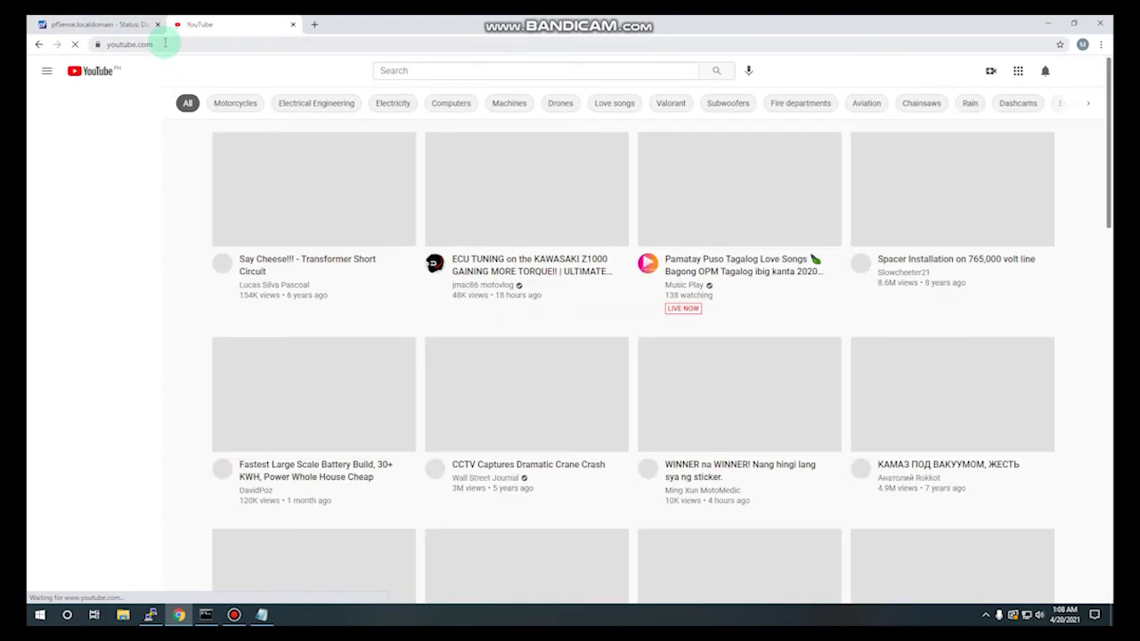
Return from YouTube to the pfSense dashboard, open a Windows Command Prompt and run ipconfig /all
left_click(165, 42)
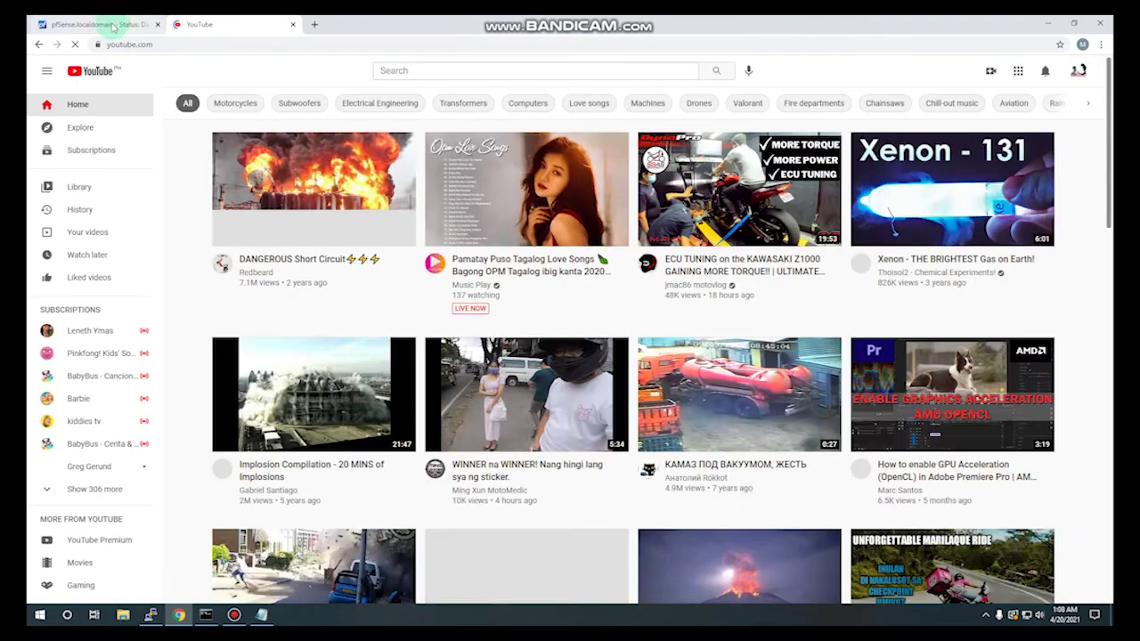
left_click(110, 27)
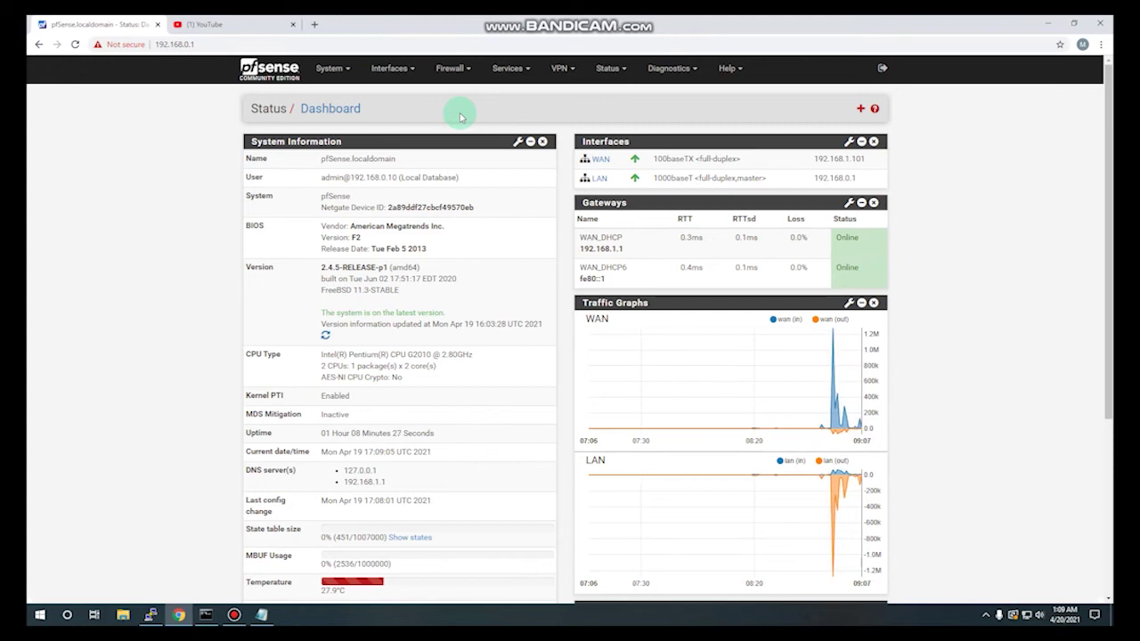
key("super+r")
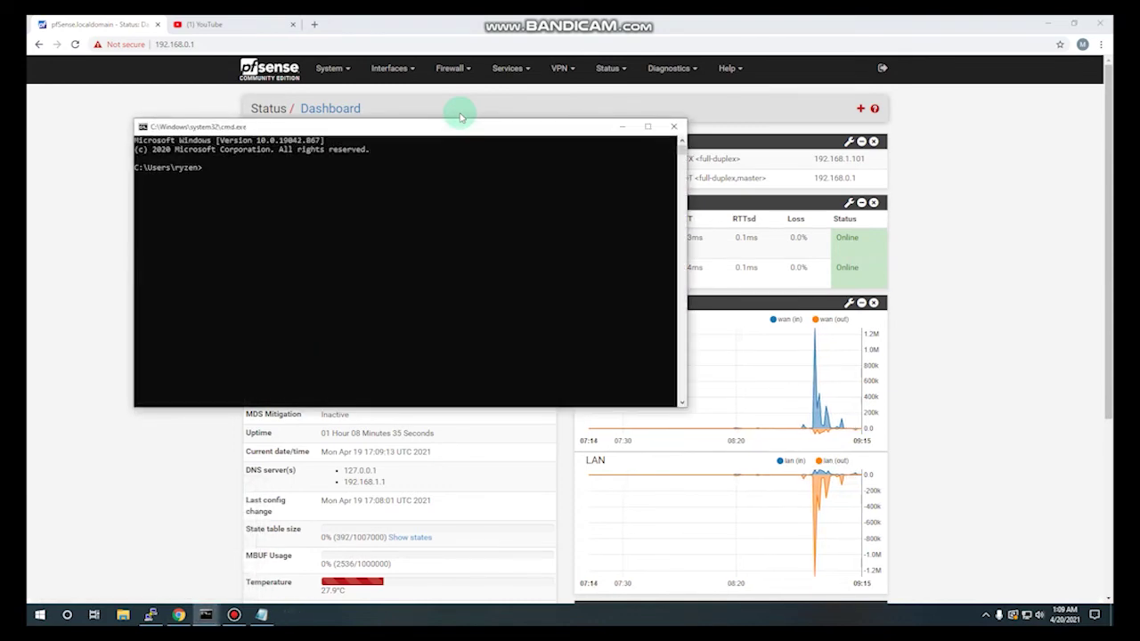
type("ipconf")
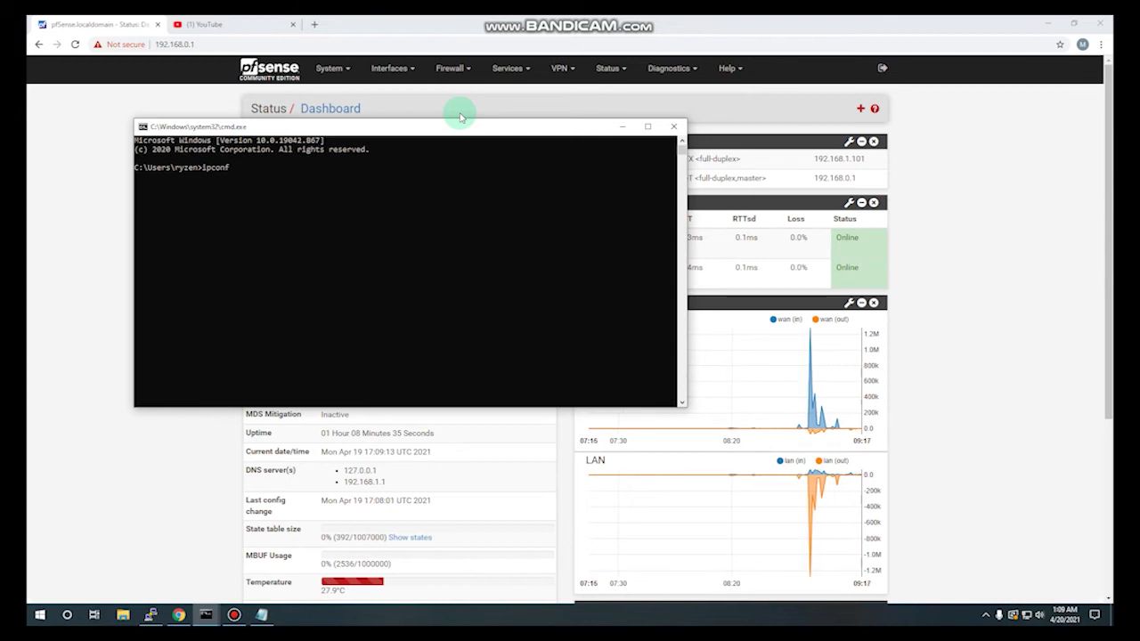
type("ig /all")
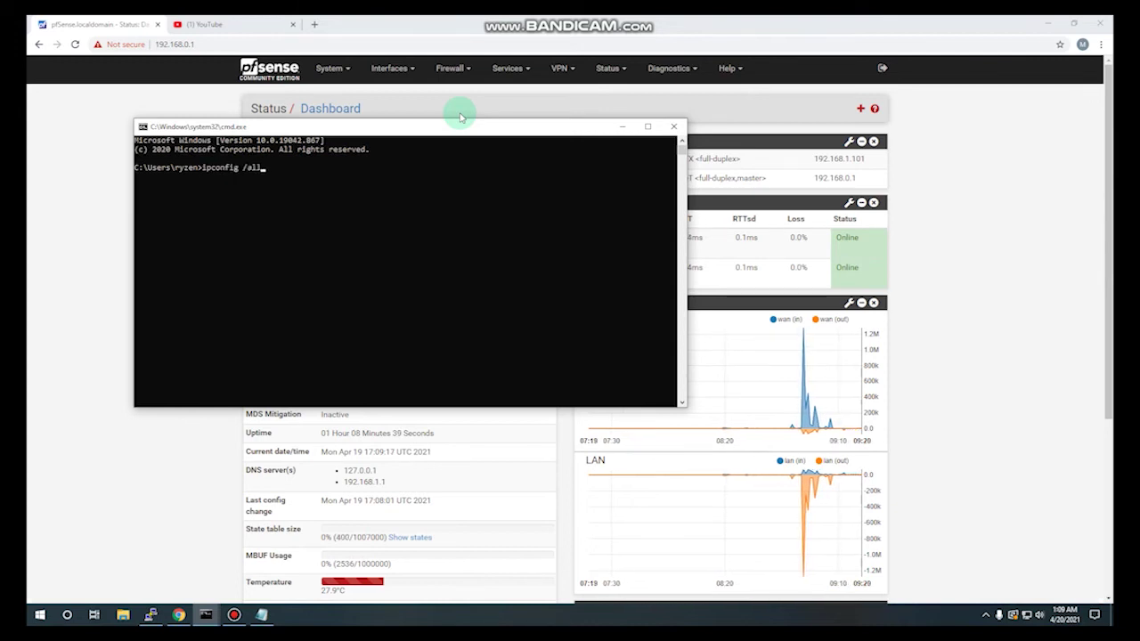
key("Return")
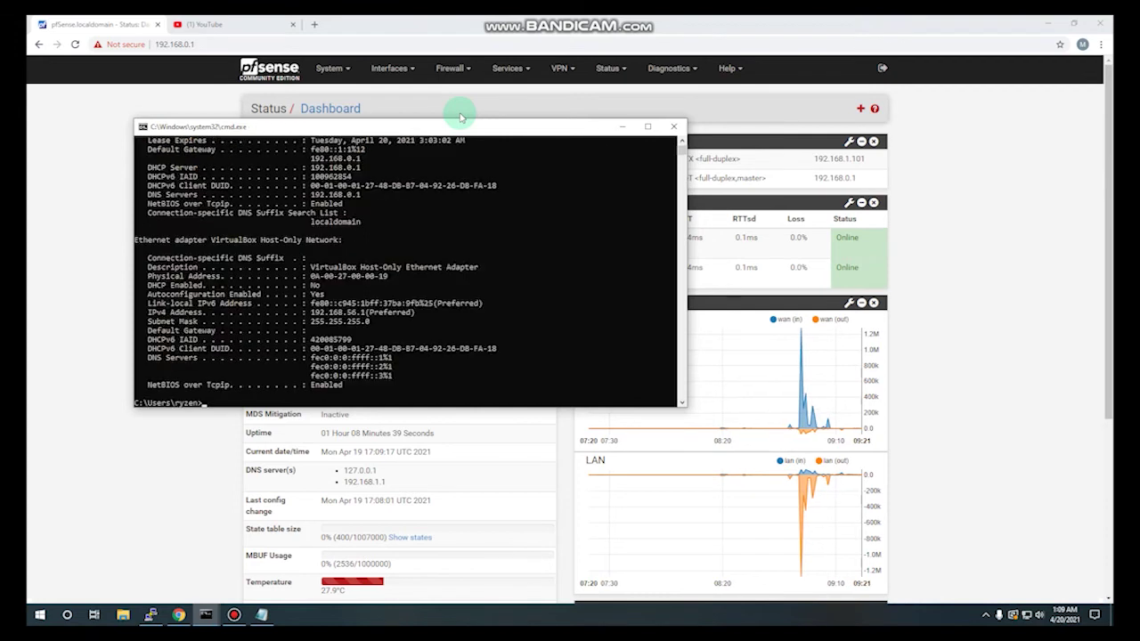
Examine the DNS Servers entry of the physical network adapter in the ipconfig output
scroll(326, 239, "up", 1)
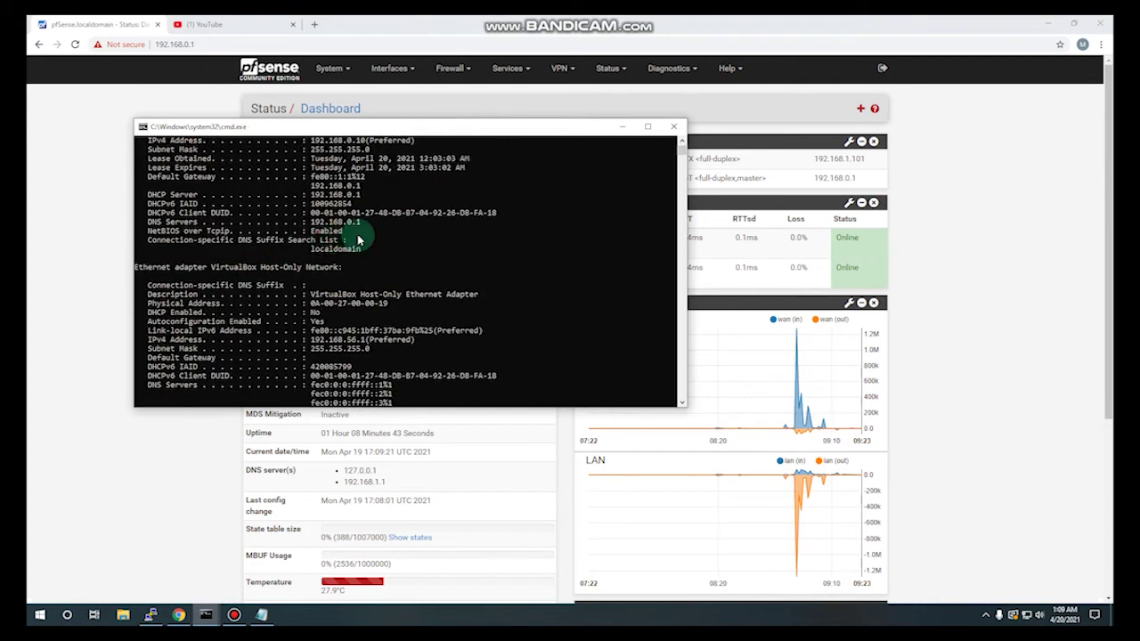
left_click_drag(148, 222, 368, 227)
left_click_drag(146, 222, 359, 226)
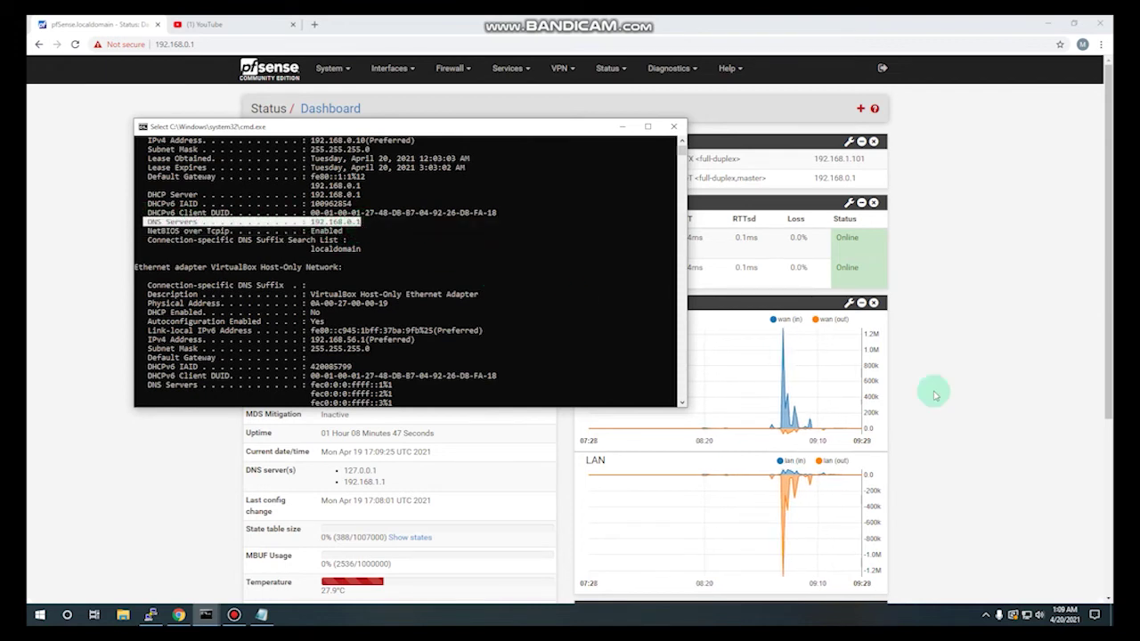
left_click(485, 276)
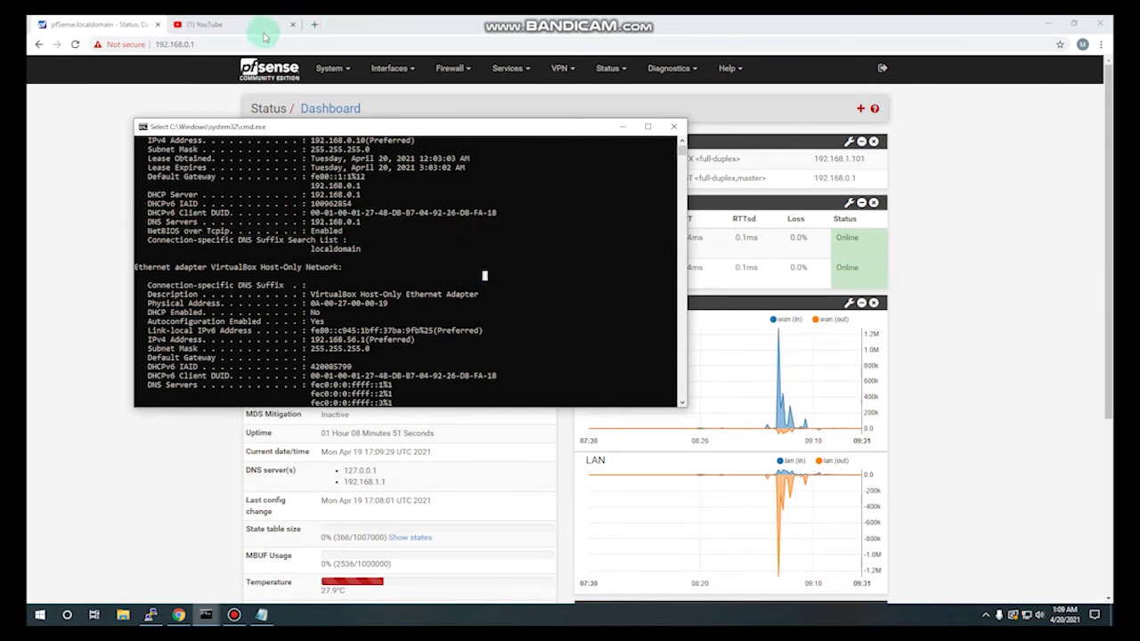
Open pfBlockerNG's DNSBL configuration in pfSense and examine the DNSBL Virtual IP setting
left_click(451, 68)
left_click(473, 133)
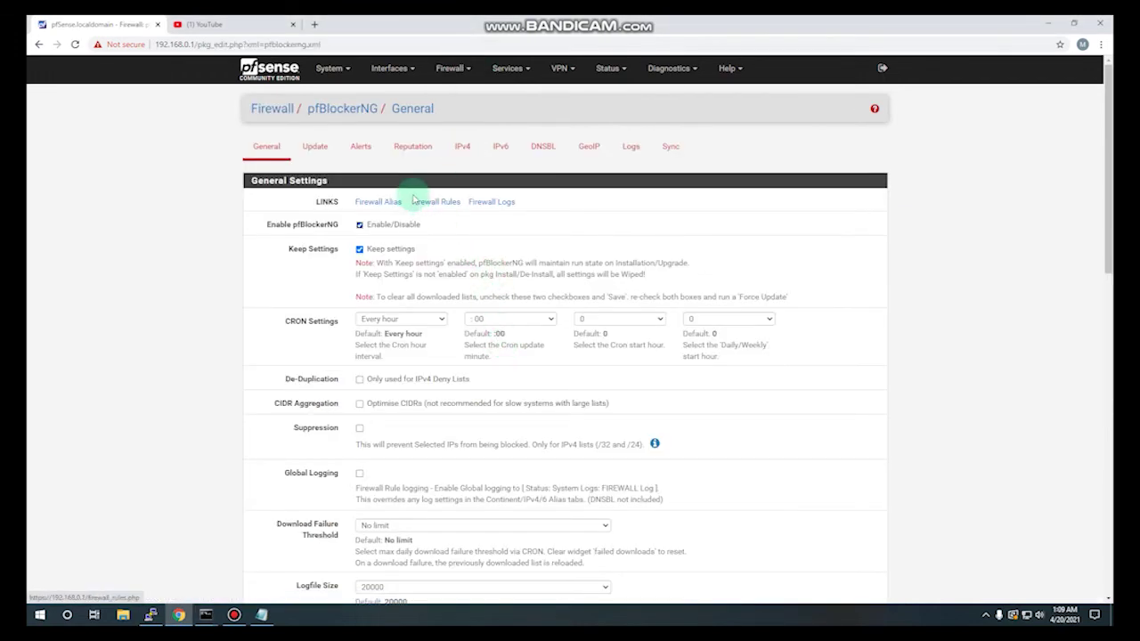
left_click(545, 148)
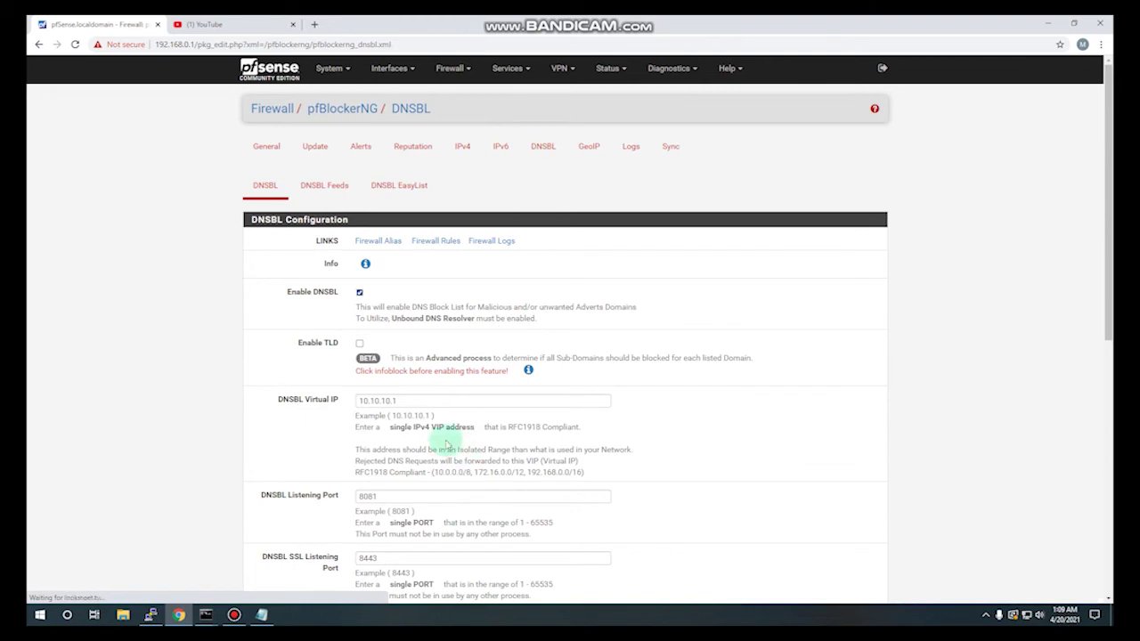
left_click_drag(271, 399, 414, 402)
double_click(378, 400)
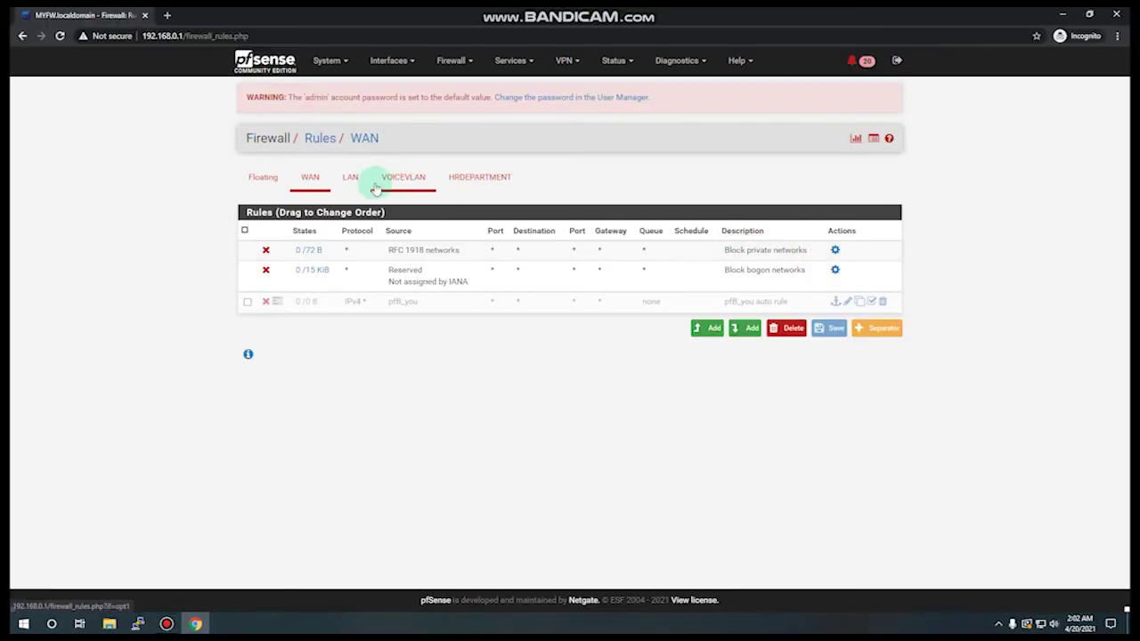
Open the LAN firewall rule "Allow DNS to PFsense" and examine its interface, protocol, source, destination and port range
left_click(348, 178)
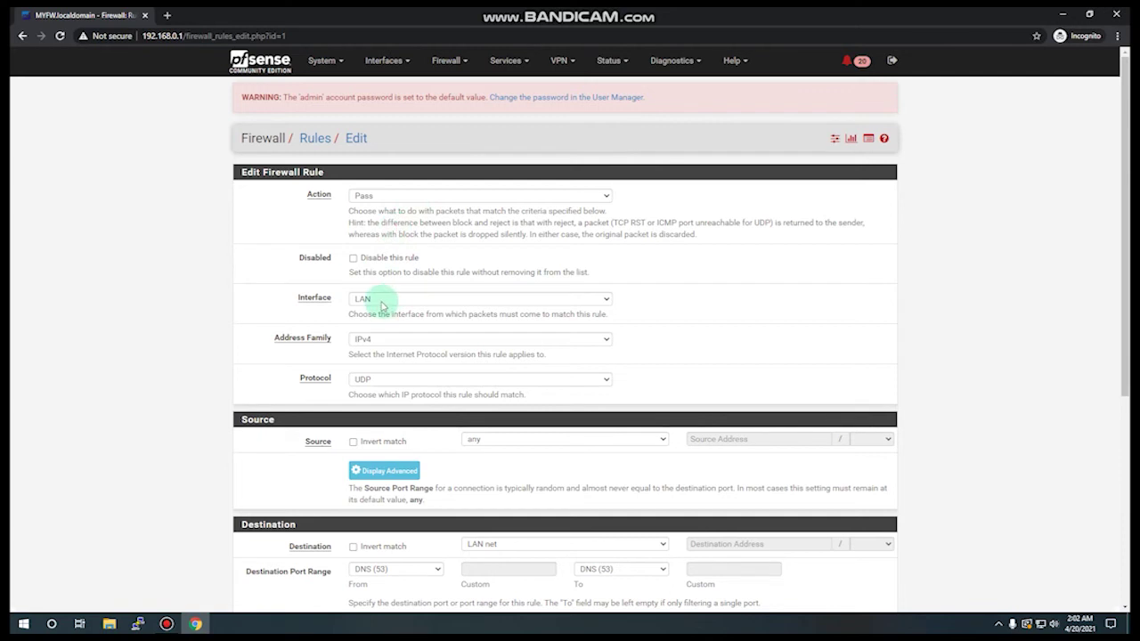
left_click(380, 384)
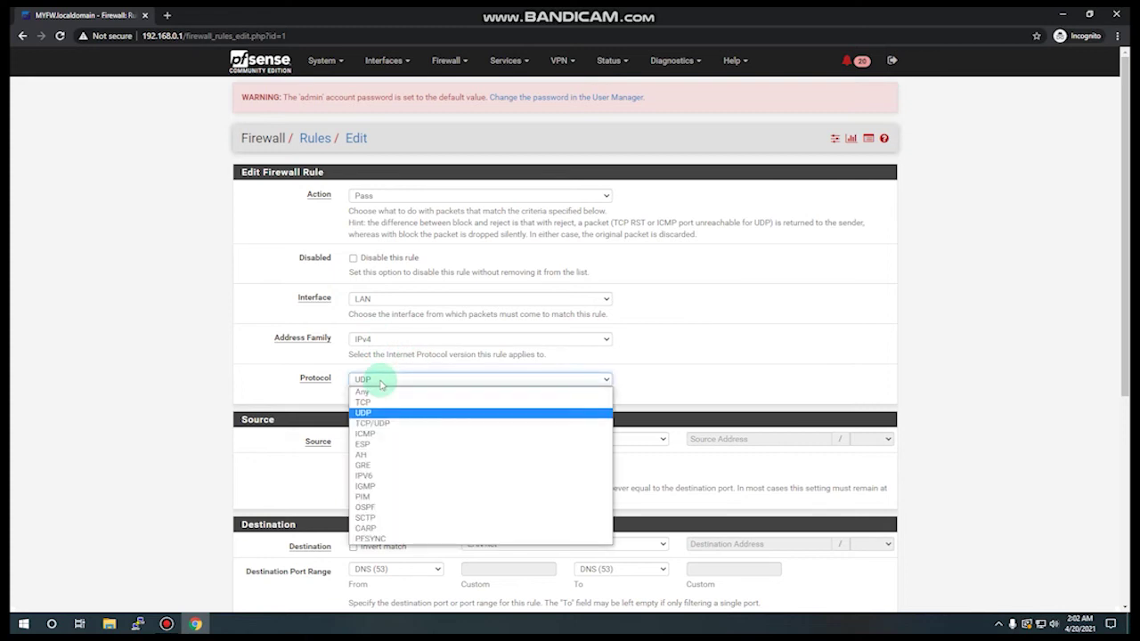
left_click(380, 384)
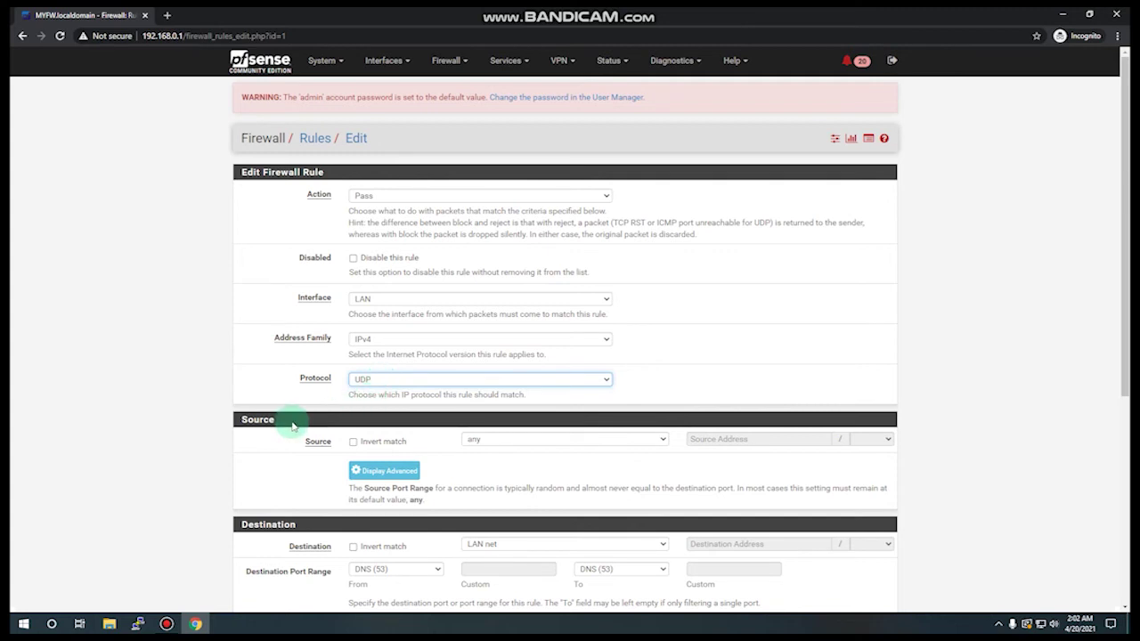
scroll(517, 432, "down", 1)
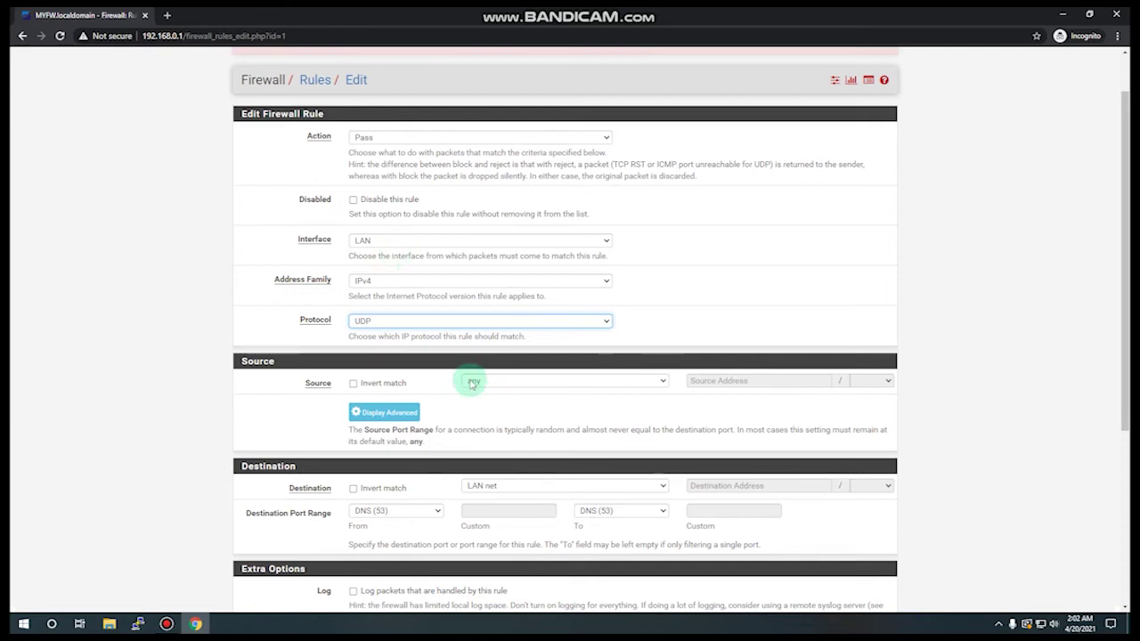
scroll(472, 383, "down", 1)
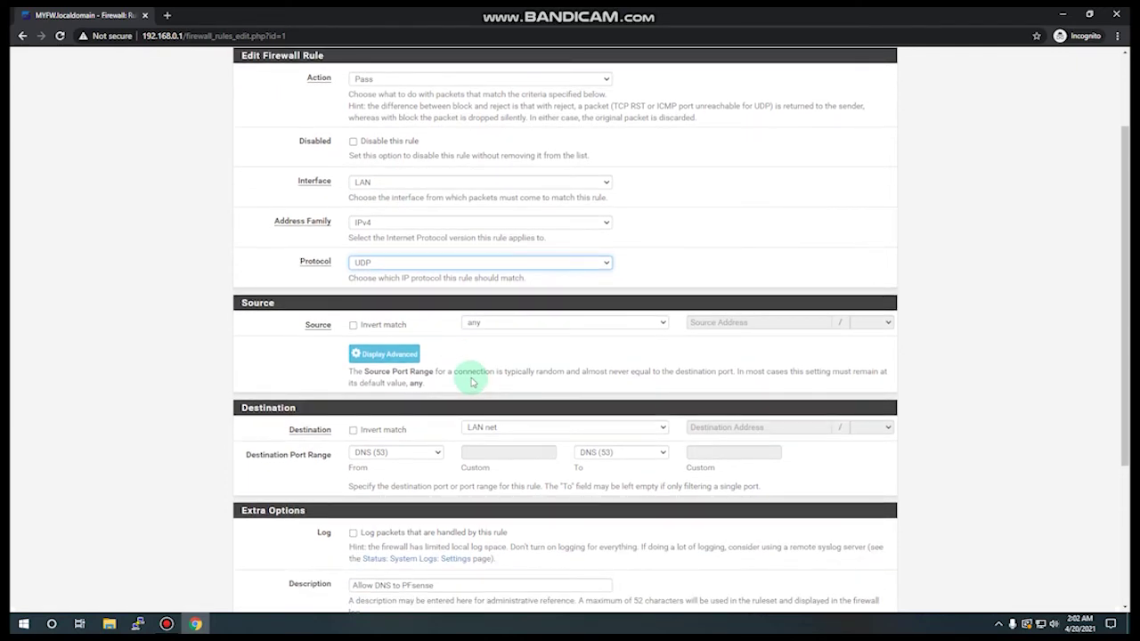
scroll(472, 369, "up", 2)
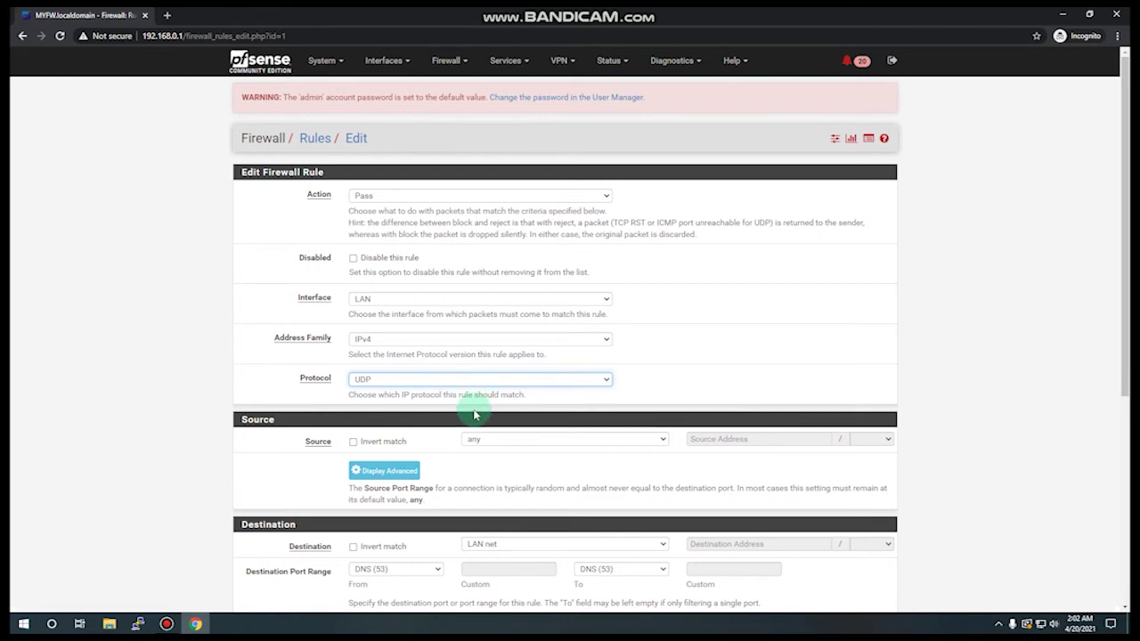
scroll(474, 415, "down", 2)
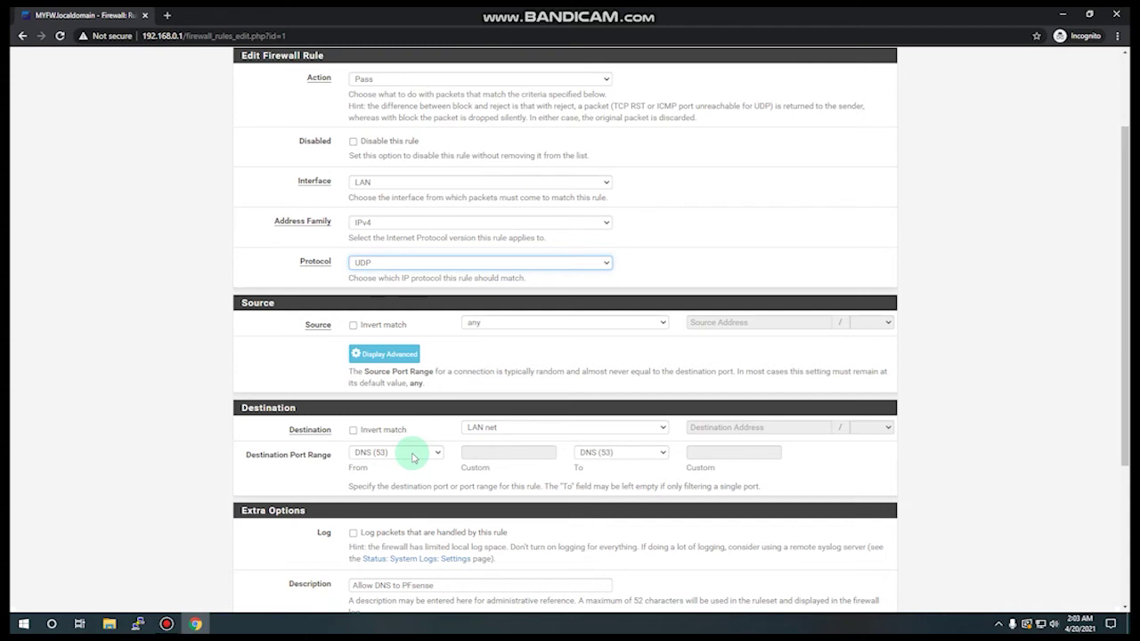
Check the description of the LAN rule "Allow DNS to PFsense", save the rule and apply the firewall changes
scroll(413, 458, "down", 3)
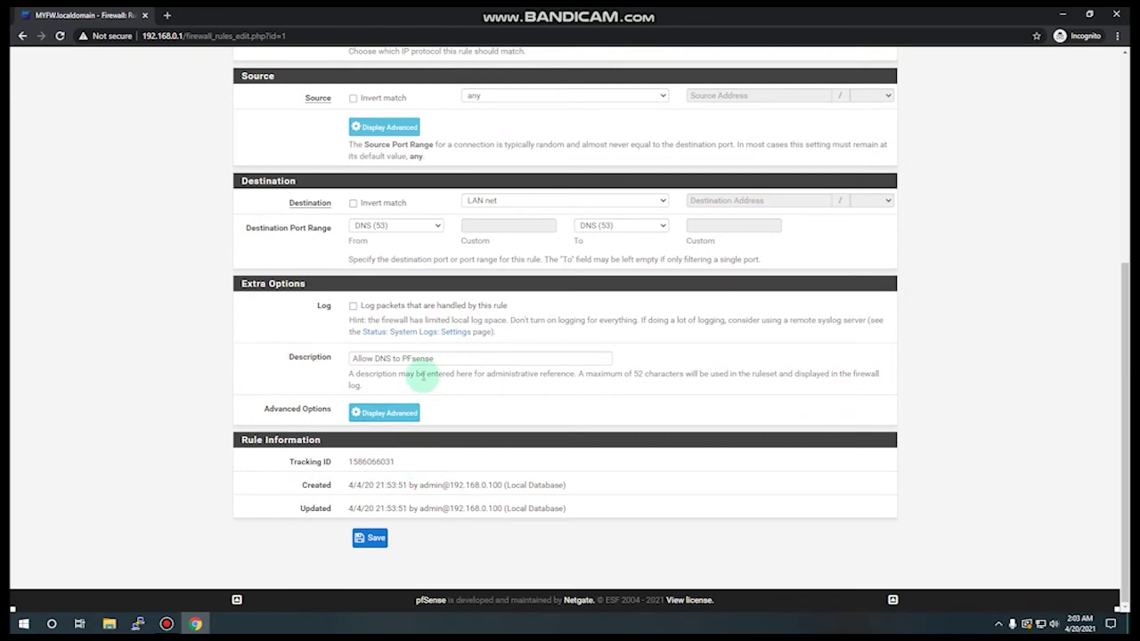
left_click_drag(470, 356, 347, 358)
left_click(370, 539)
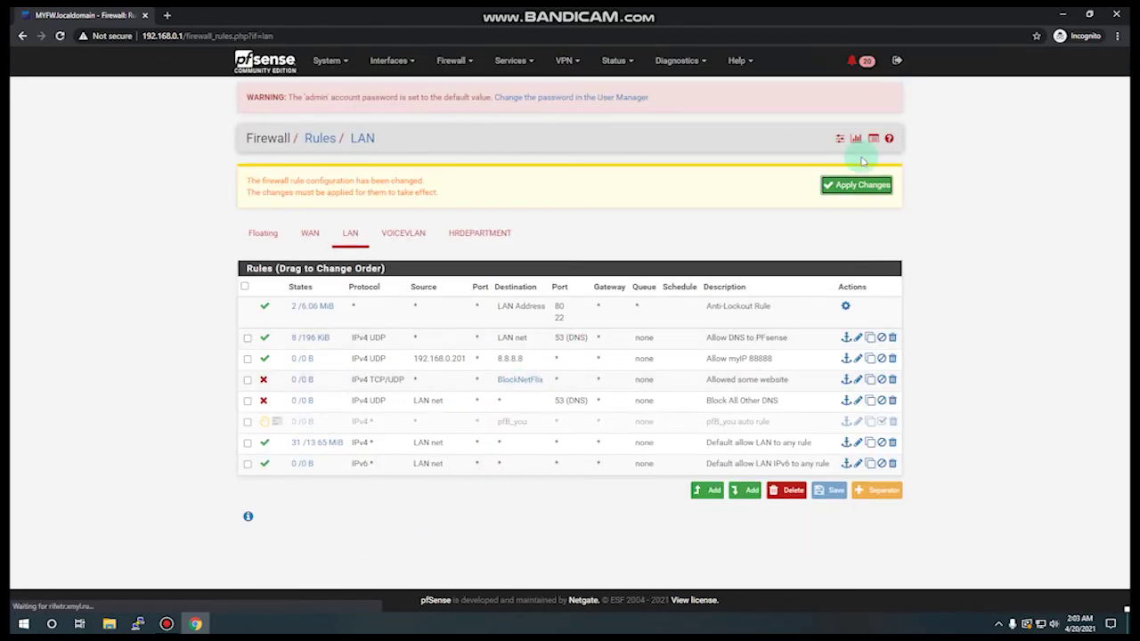
left_click(850, 184)
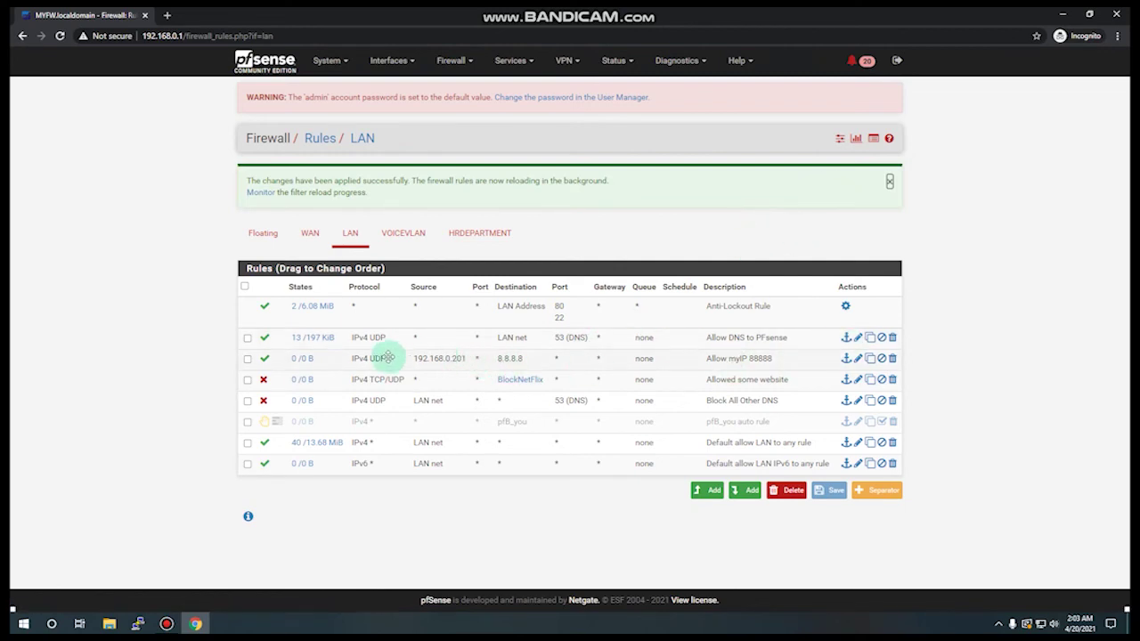
Reopen the LAN rule "Allow DNS to PFsense", review its settings, save it again and apply the changes
left_click(858, 338)
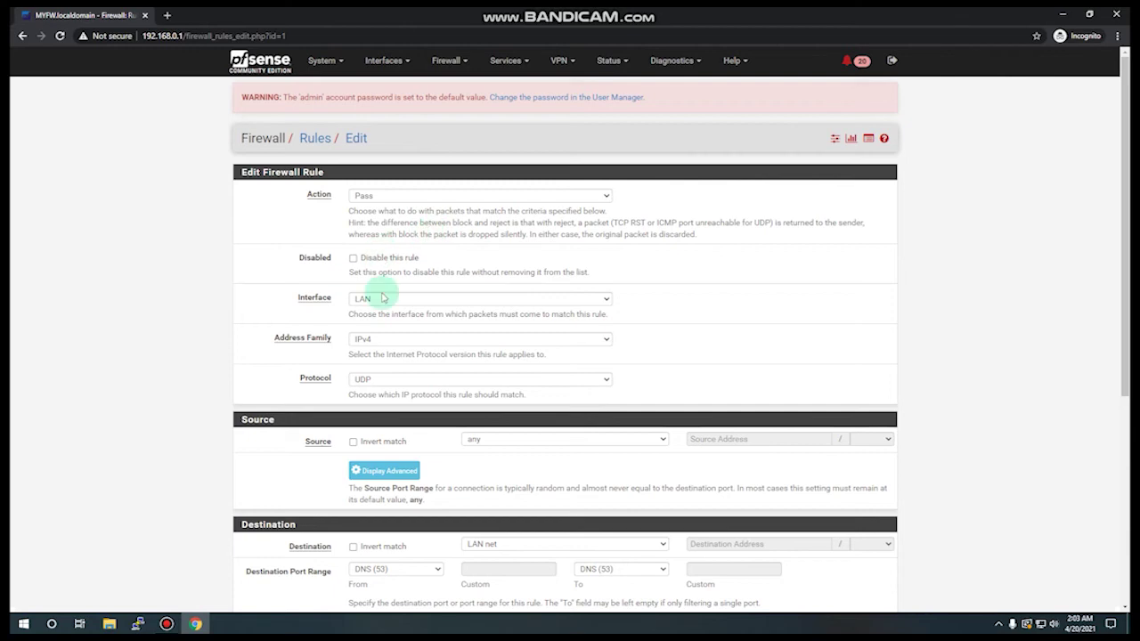
scroll(419, 384, "down", 1)
scroll(419, 385, "down", 1)
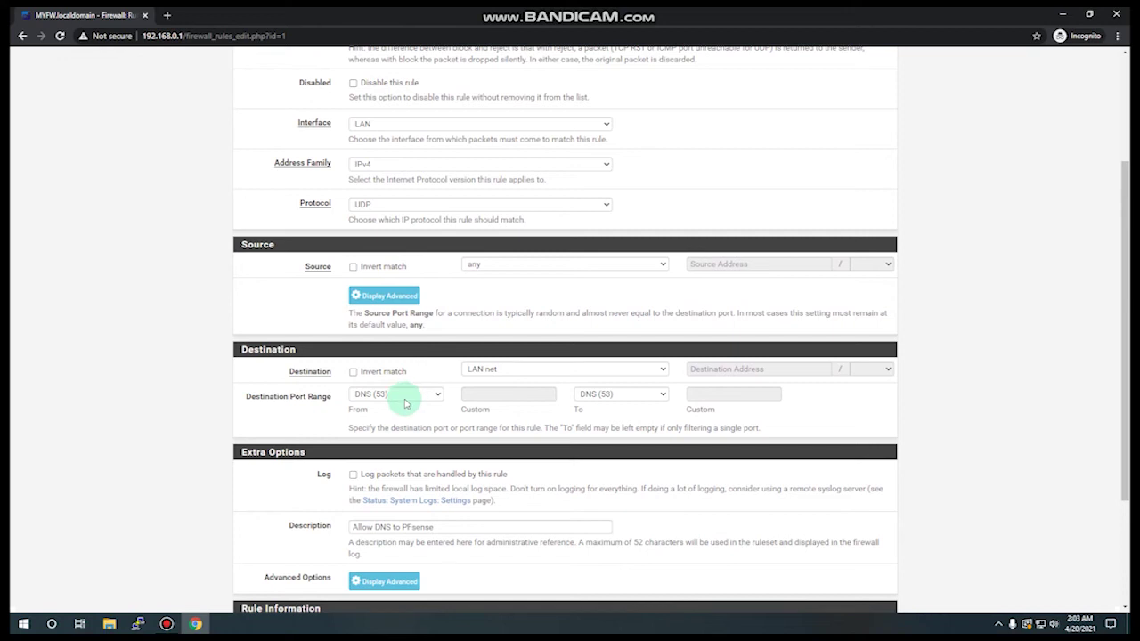
scroll(405, 403, "down", 2)
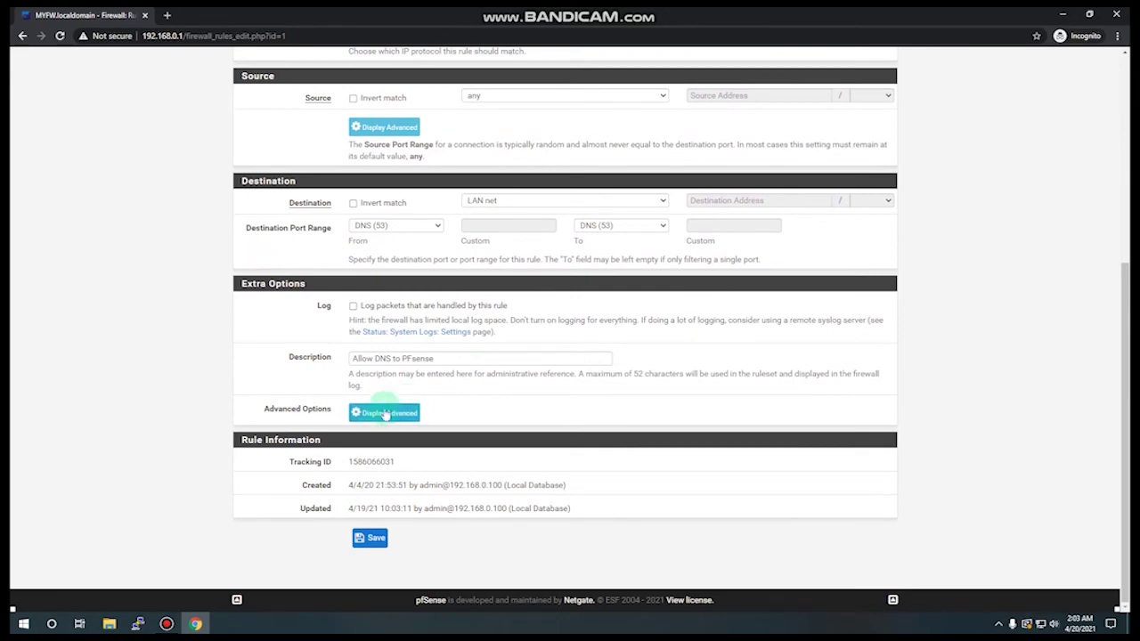
left_click(370, 538)
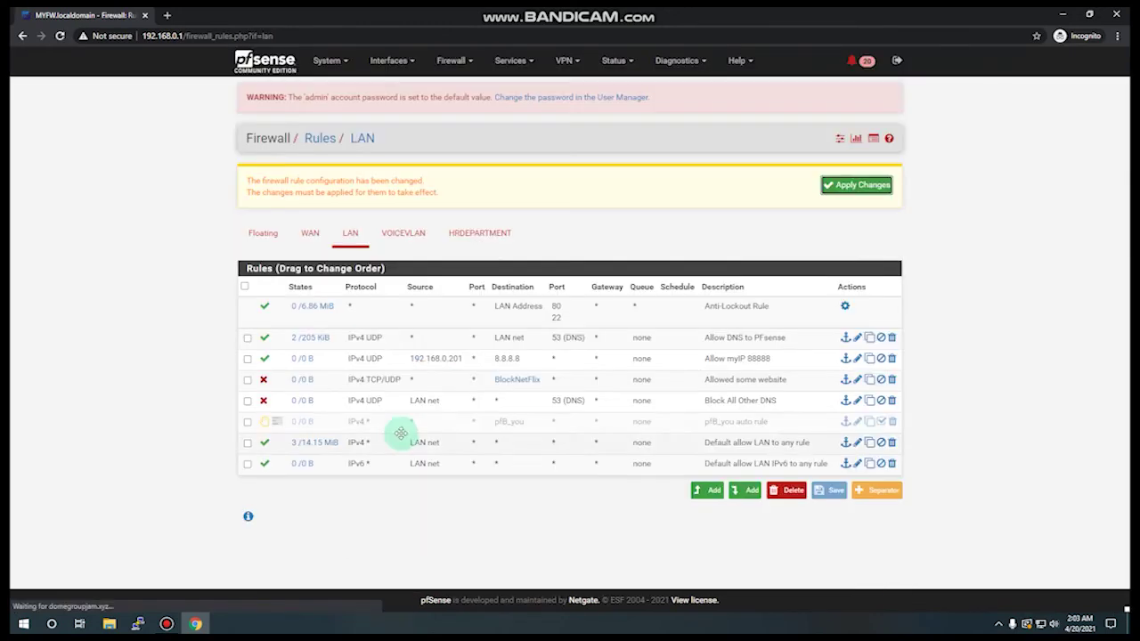
left_click(855, 185)
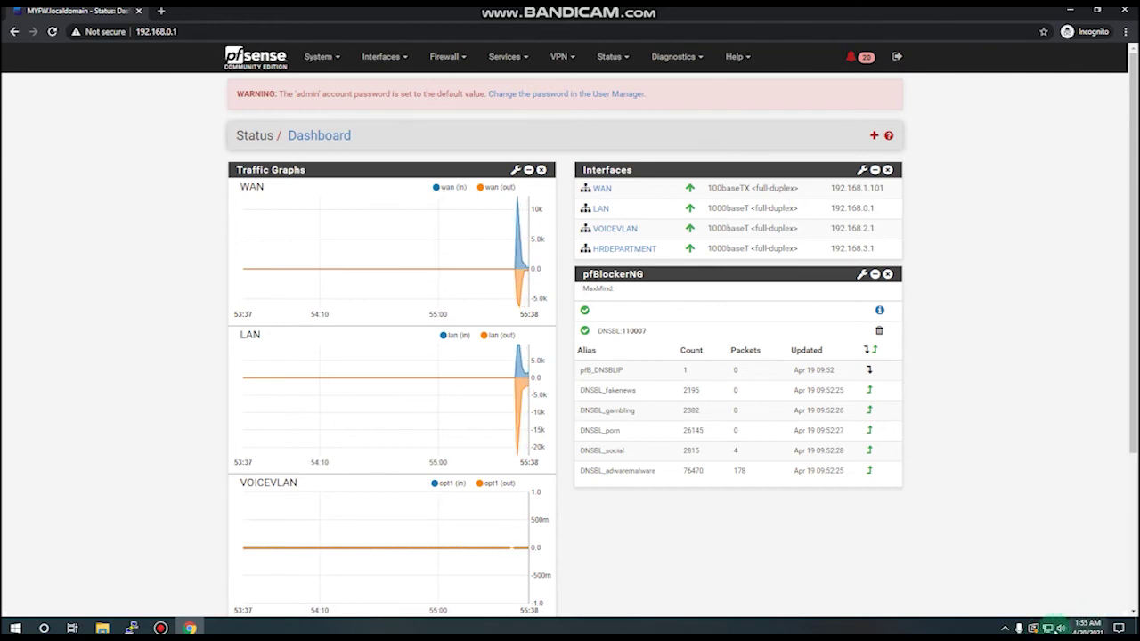
Open the properties of the Ethernet adapter from the Windows network adapter options
right_click(1033, 628)
left_click(1037, 616)
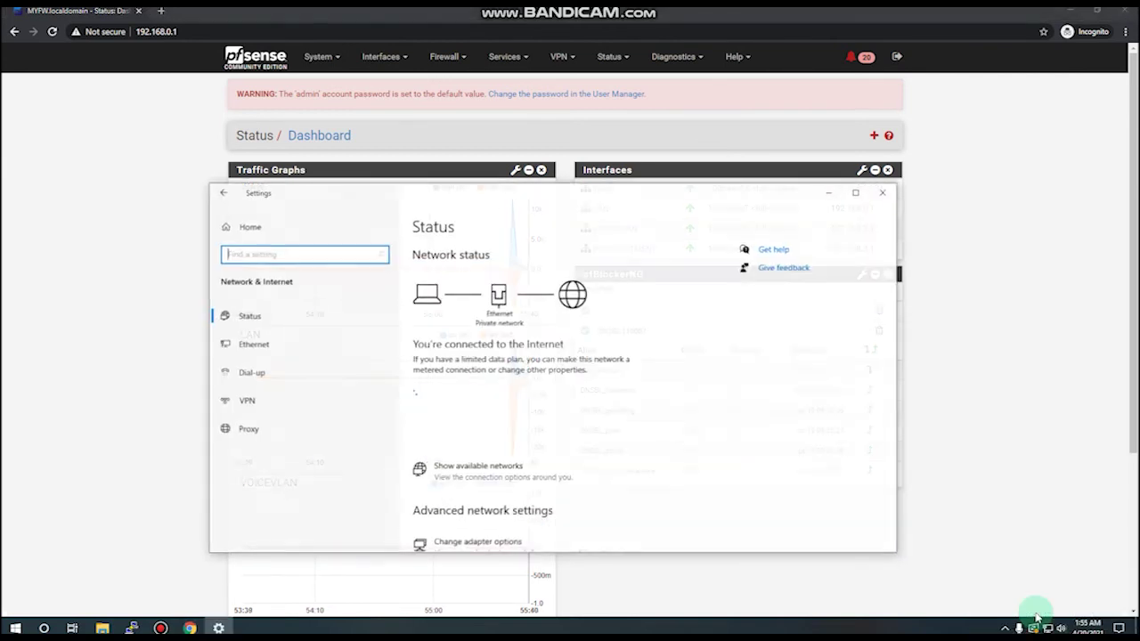
left_click(246, 343)
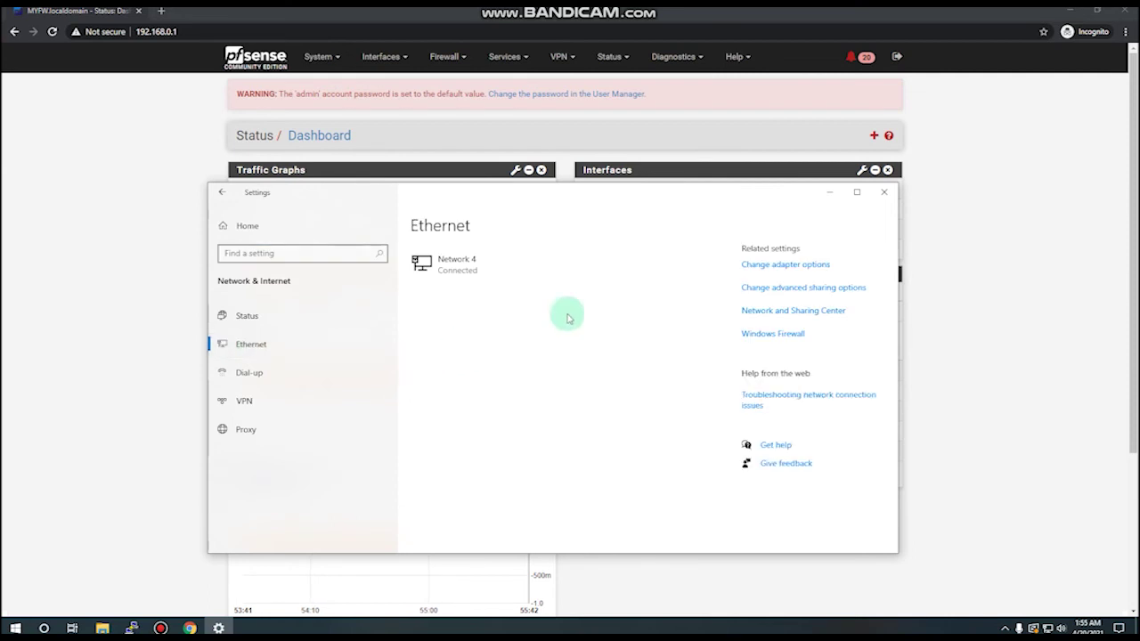
left_click(786, 264)
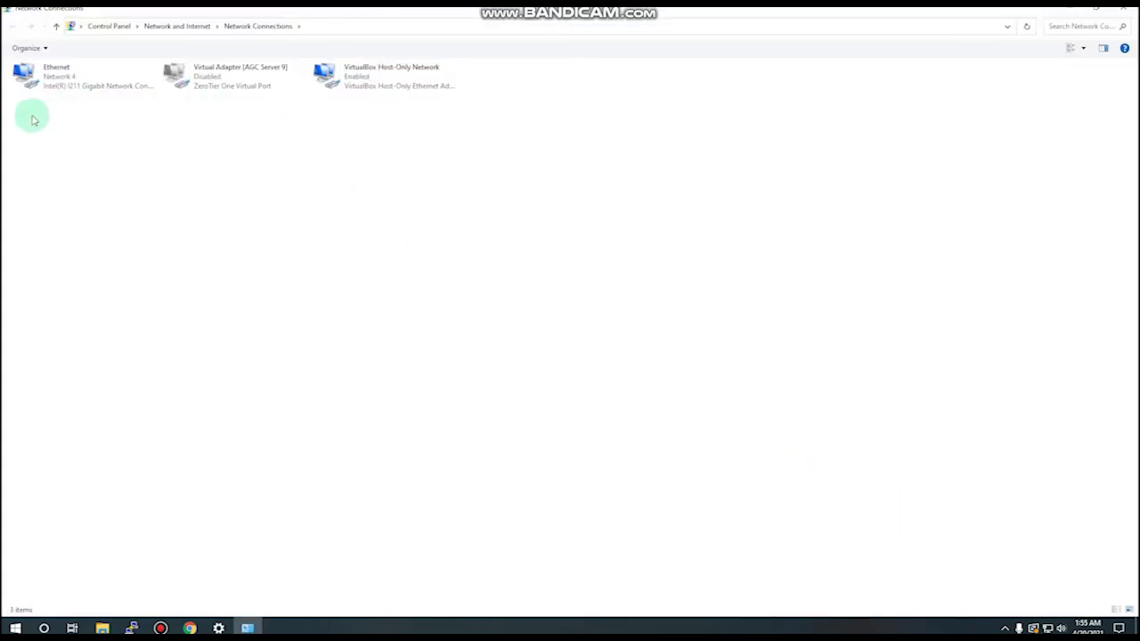
right_click(67, 82)
left_click(111, 190)
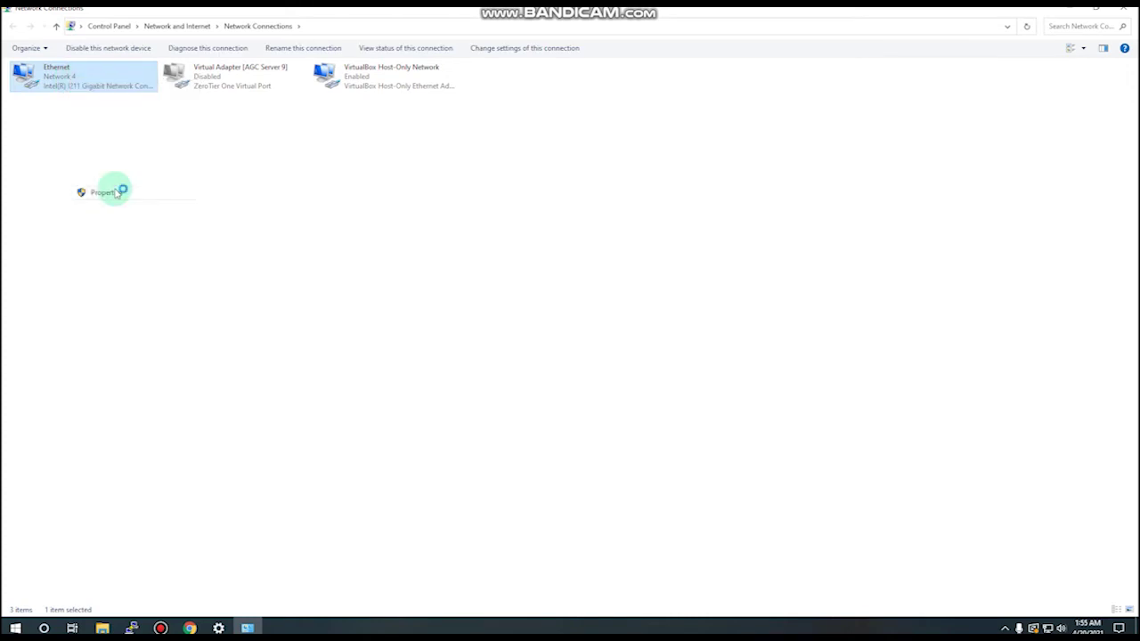
Set the Ethernet adapter's Internet Protocol Version 4 to use manually specified DNS server addresses, confirm, and close Network Connections
left_click(124, 194)
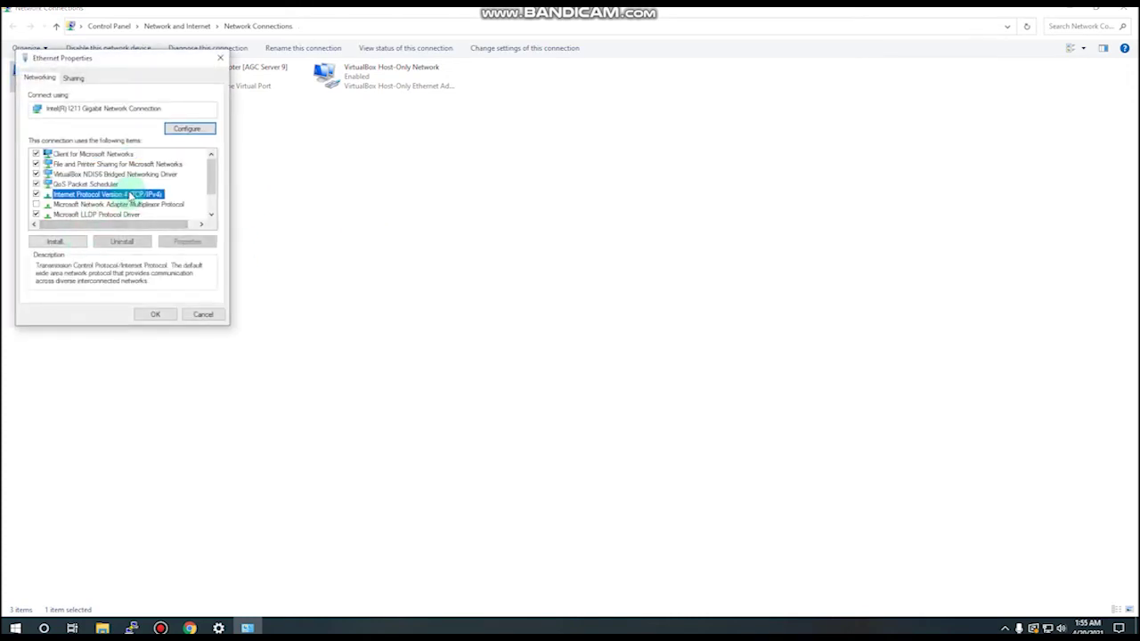
left_click(179, 242)
left_click(59, 268)
left_click(200, 282)
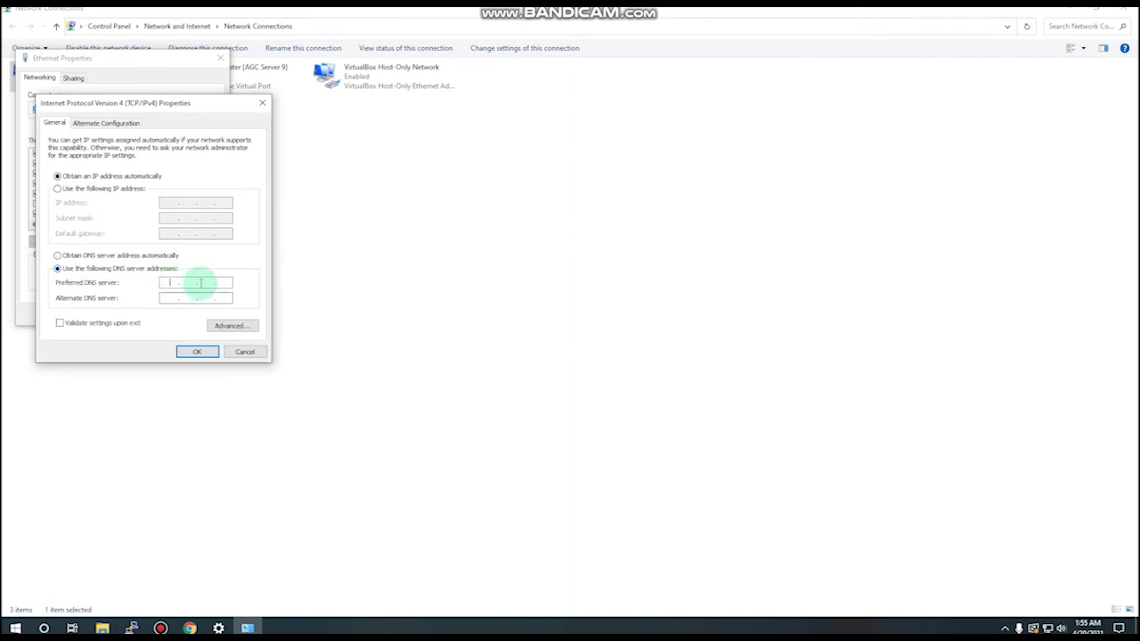
left_click(197, 350)
left_click(155, 315)
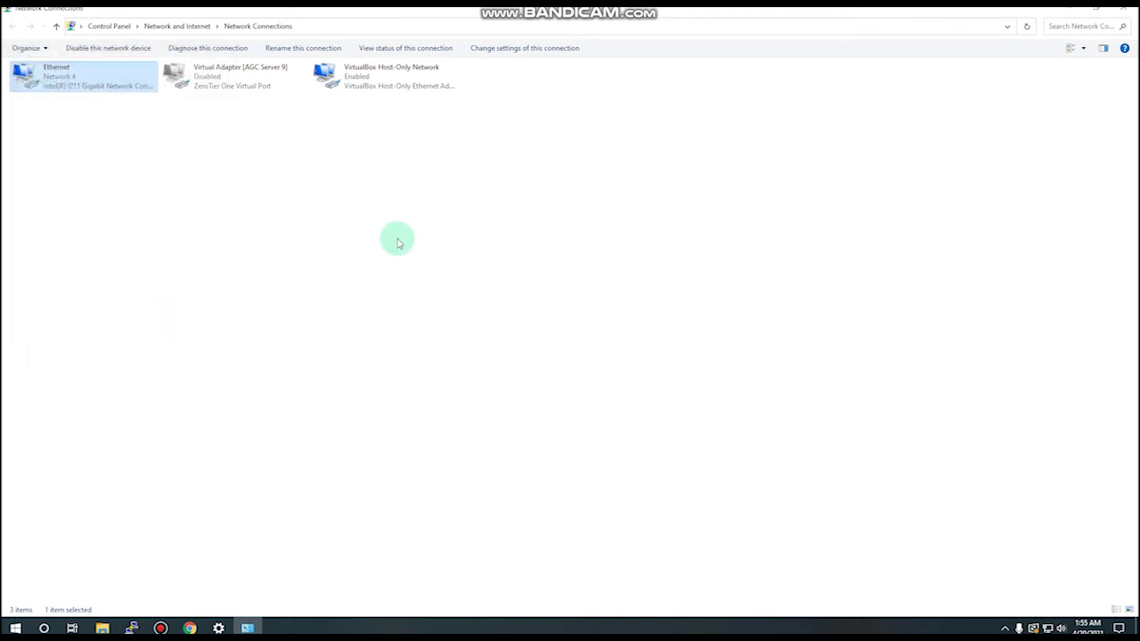
left_click(1128, 9)
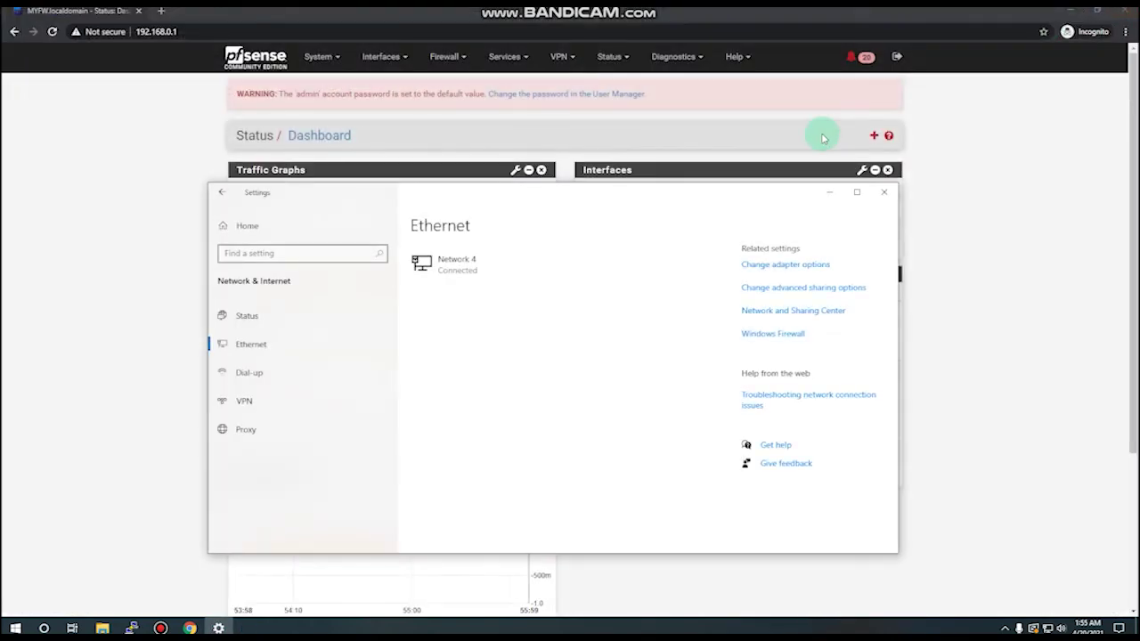
Close Windows Settings and open the LAN firewall rule "Block All Other DNS" for editing
left_click(885, 192)
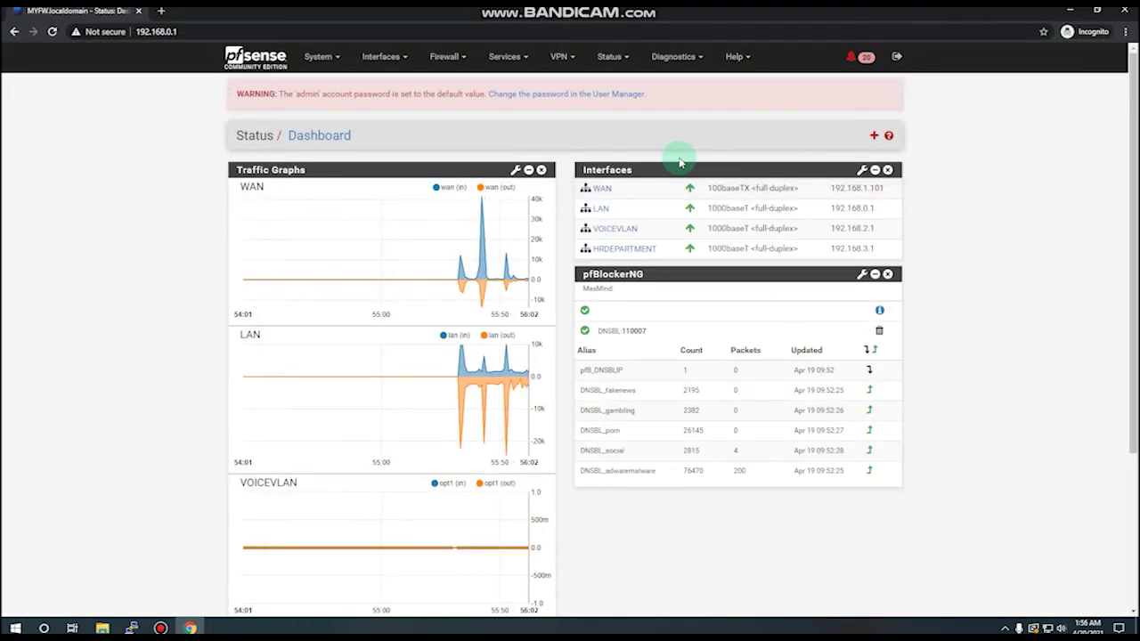
left_click(445, 56)
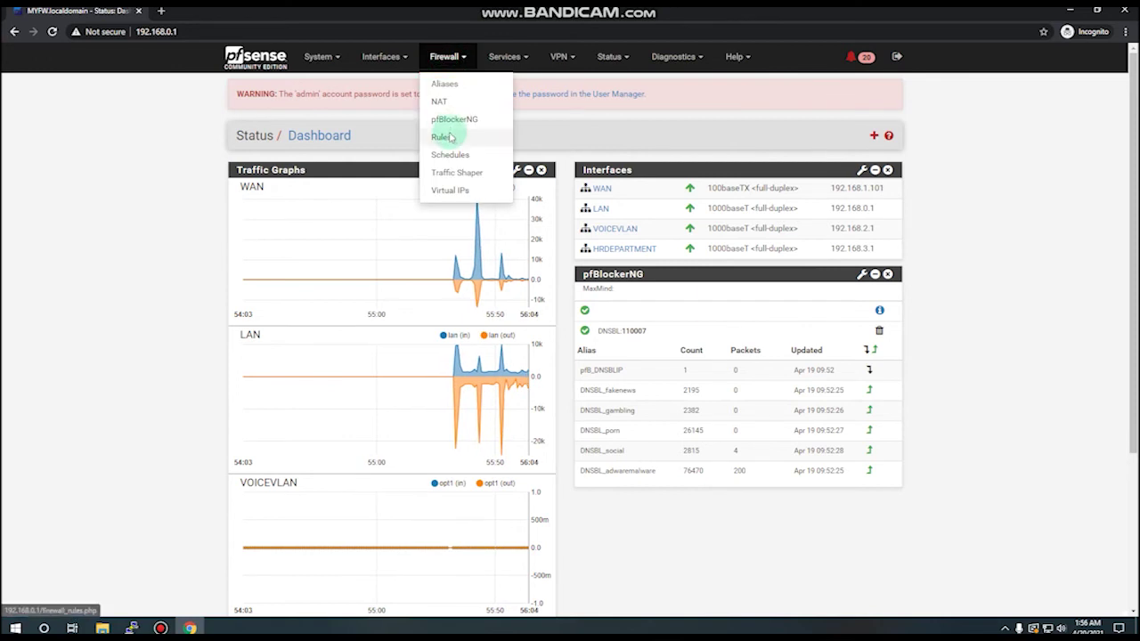
left_click(442, 137)
left_click(347, 175)
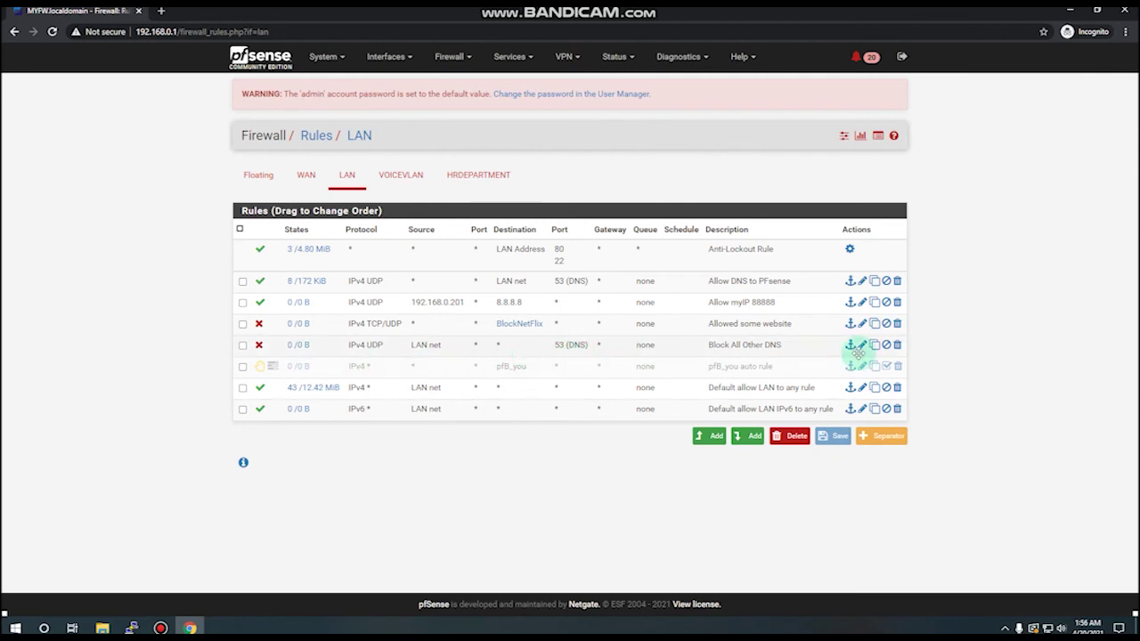
left_click(861, 345)
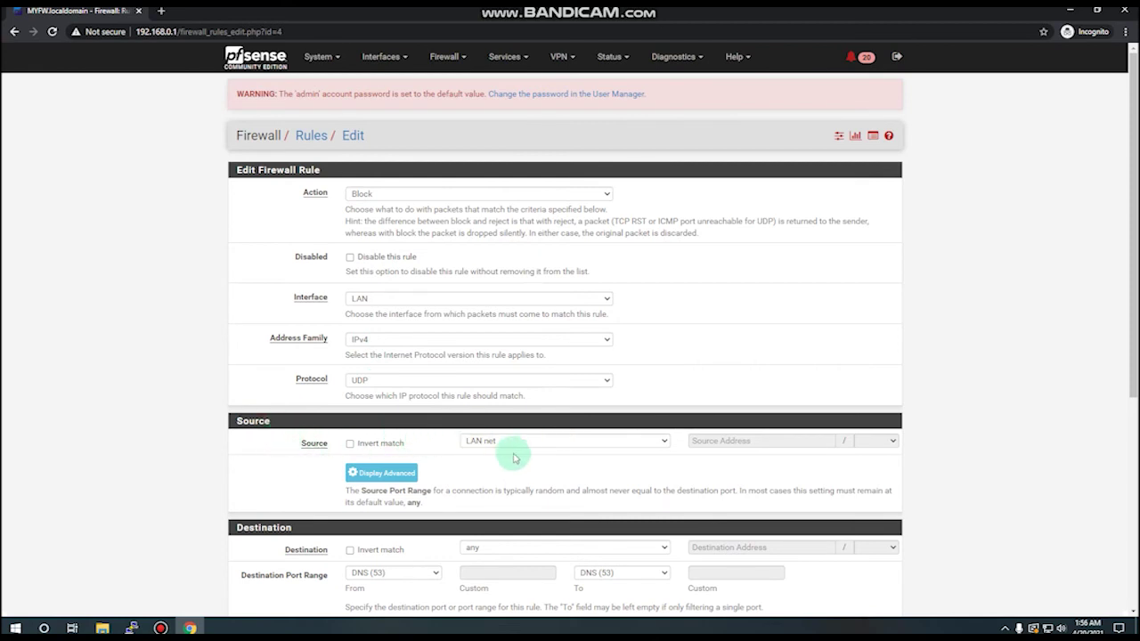
Review the settings of the "Block All Other DNS" rule, save it and apply the firewall changes
scroll(499, 449, "down", 1)
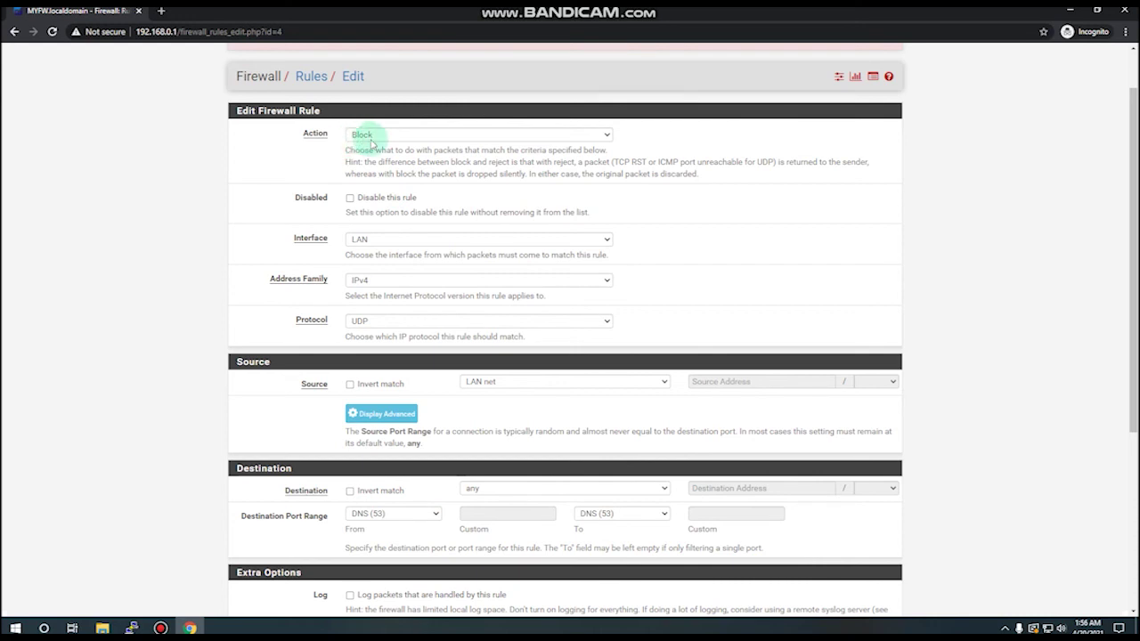
scroll(708, 297, "down", 1)
scroll(708, 297, "down", 2)
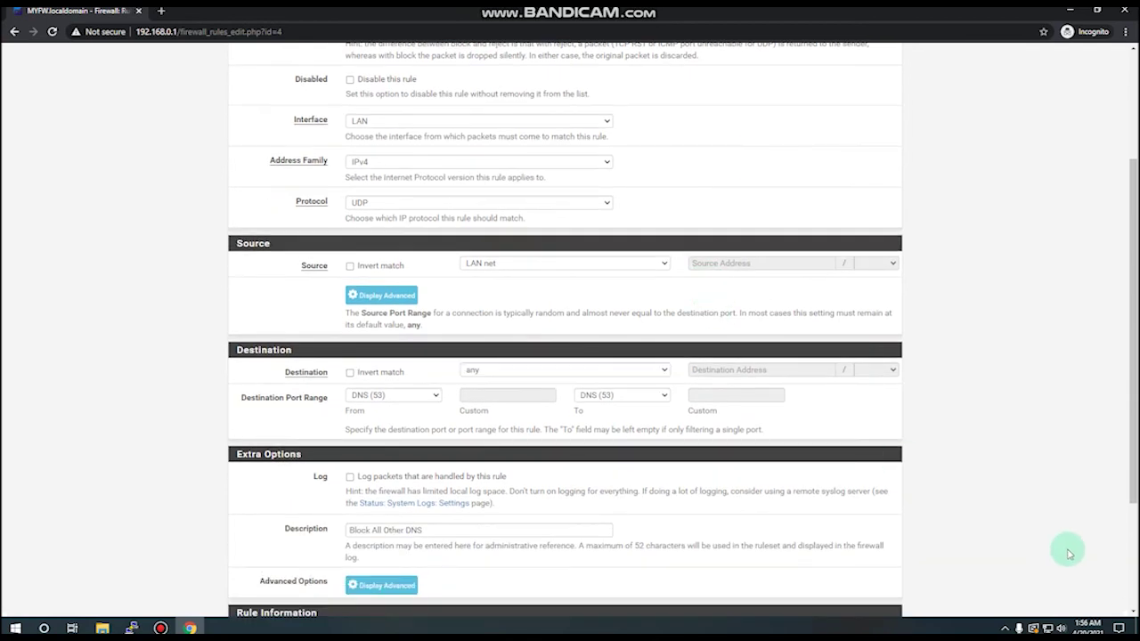
scroll(553, 570, "down", 2)
left_click(381, 550)
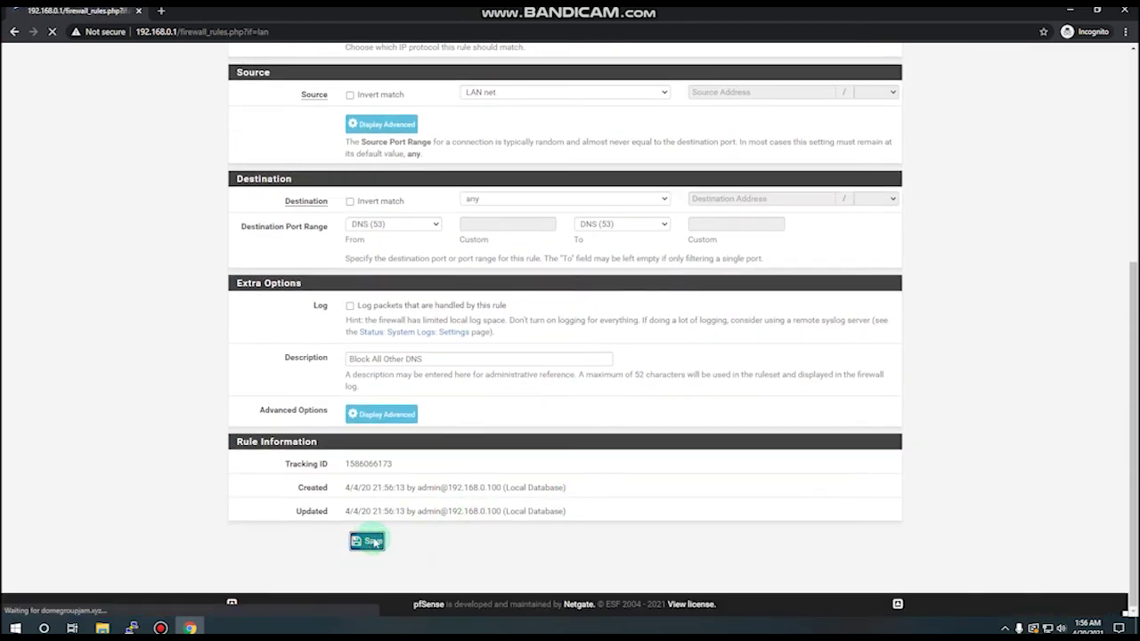
left_click(869, 184)
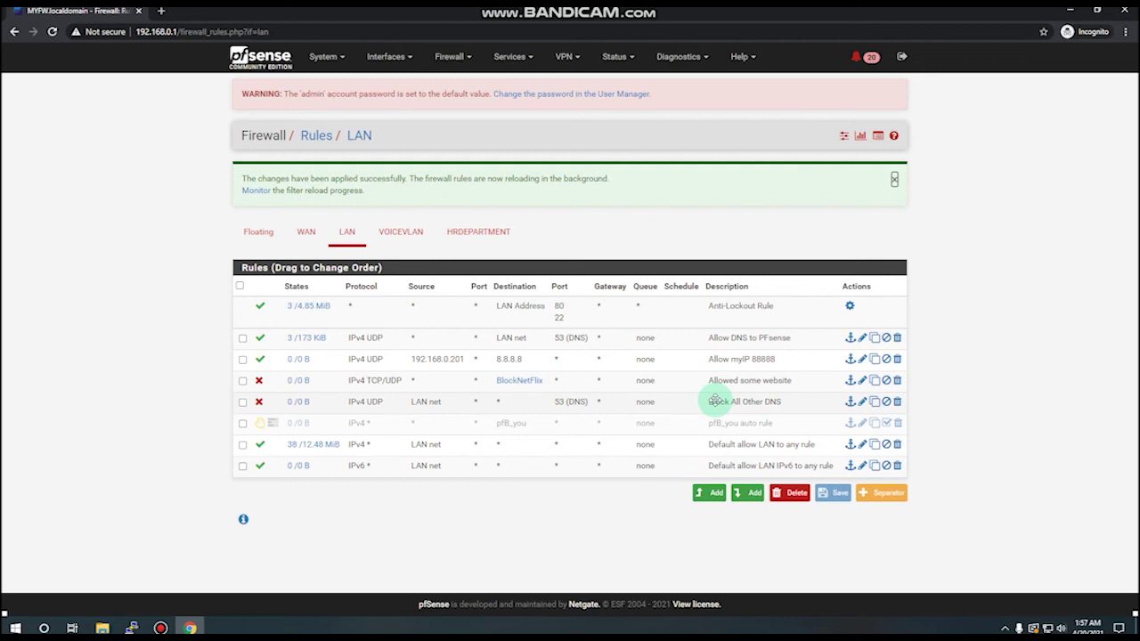
left_click_drag(715, 401, 508, 330)
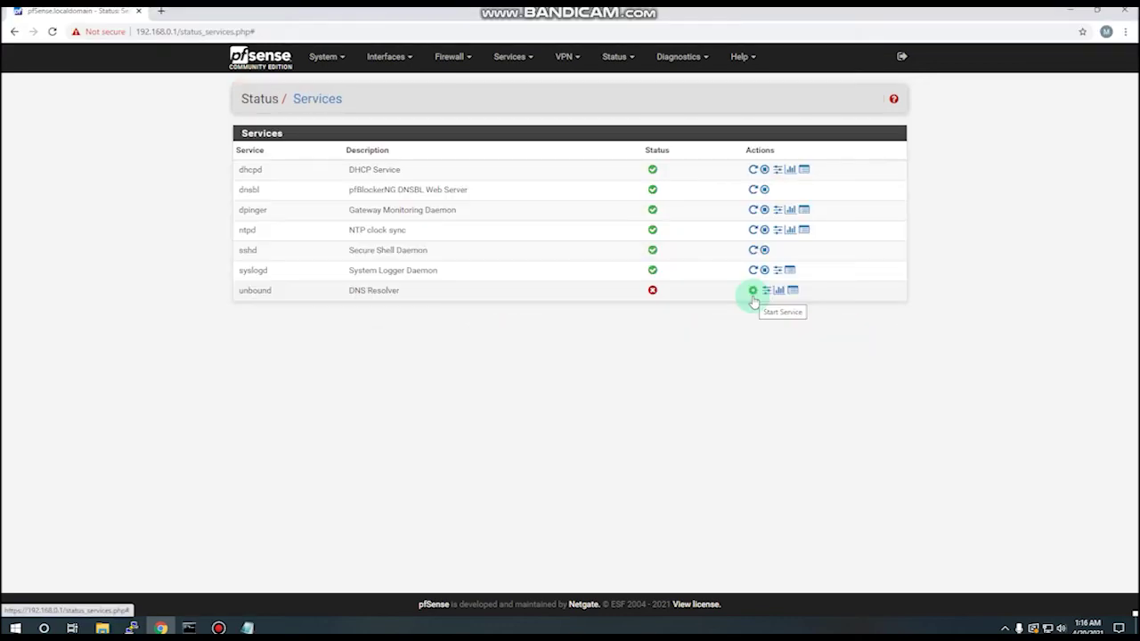
Start the unbound DNS Resolver service and check the DNSBL_adware packet count in the dashboard's pfBlockerNG widget
left_click(753, 292)
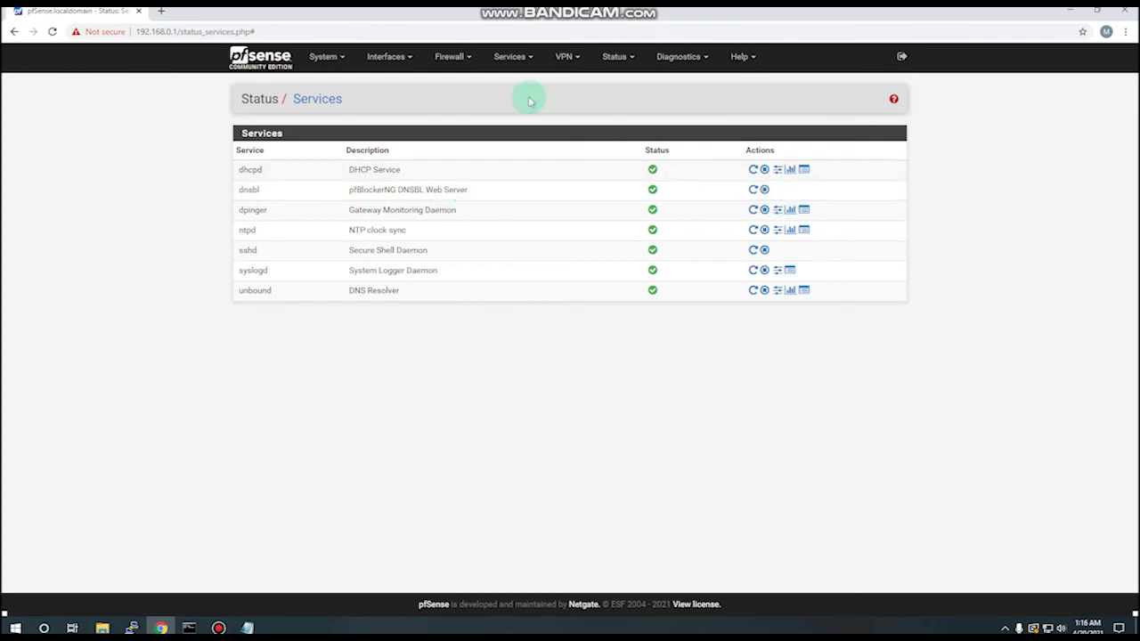
left_click(269, 62)
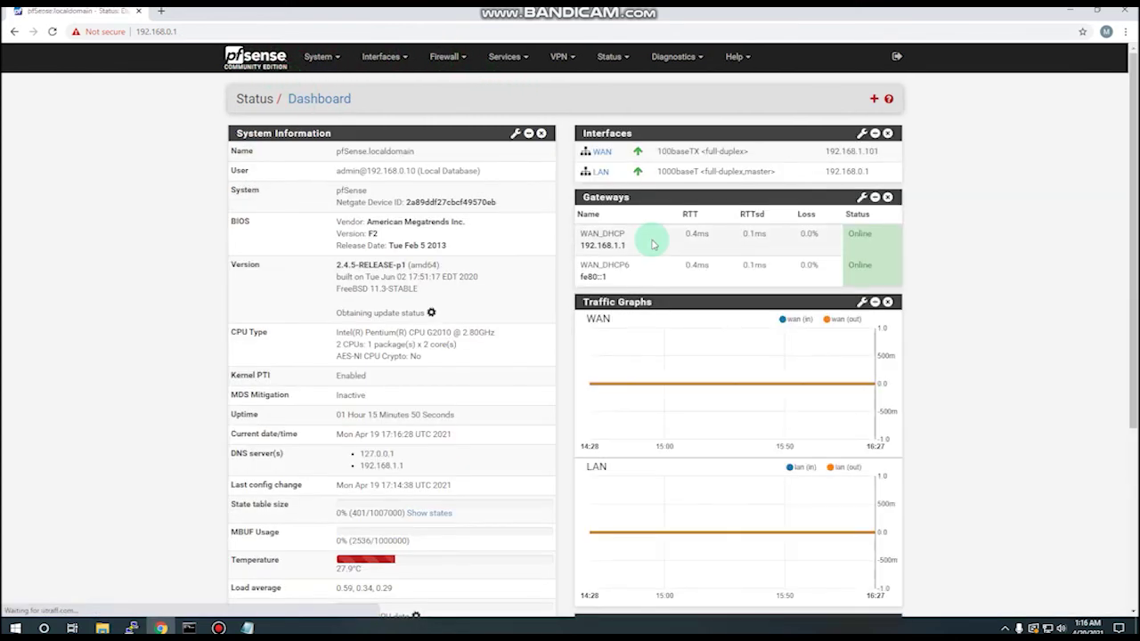
scroll(713, 339, "down", 3)
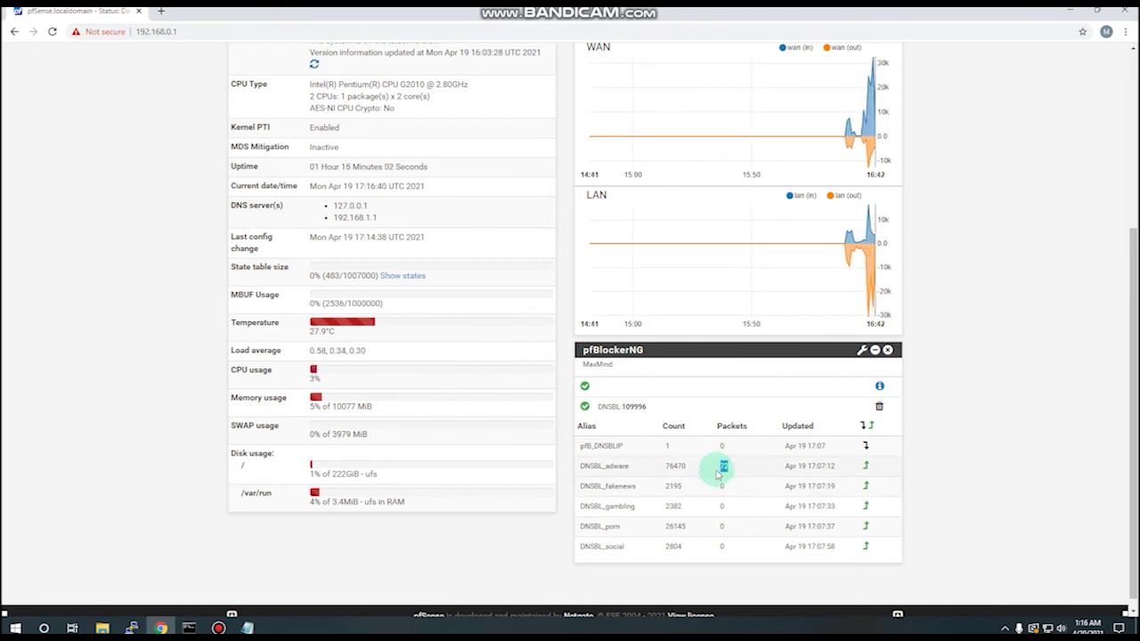
double_click(724, 466)
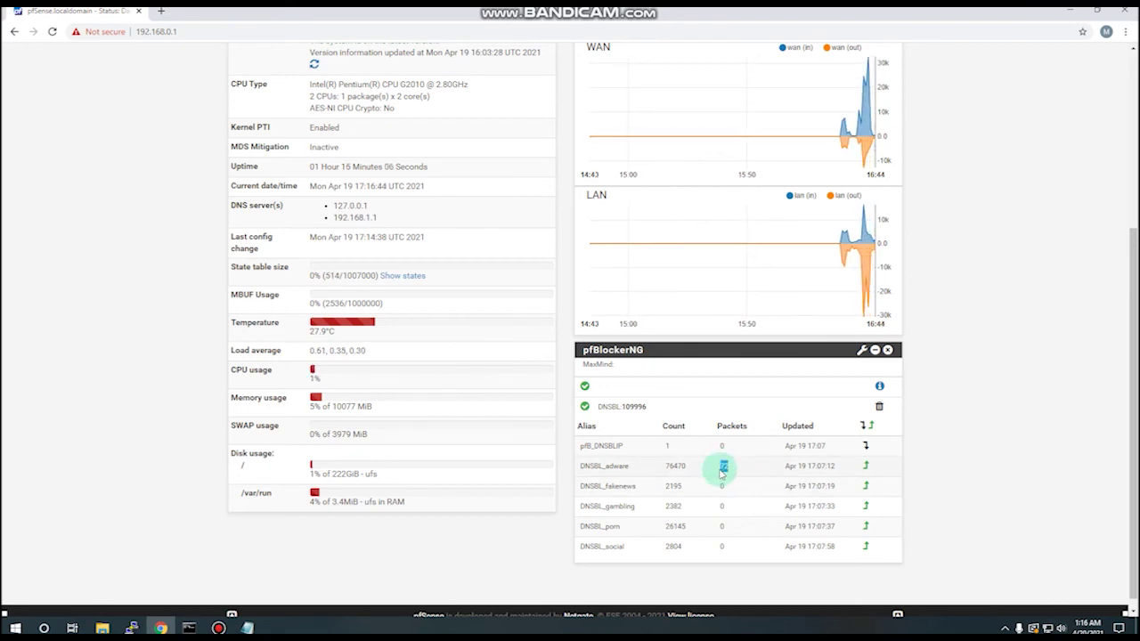
Test access to youtube.com in a separate browser tab and close that tab
left_click(162, 11)
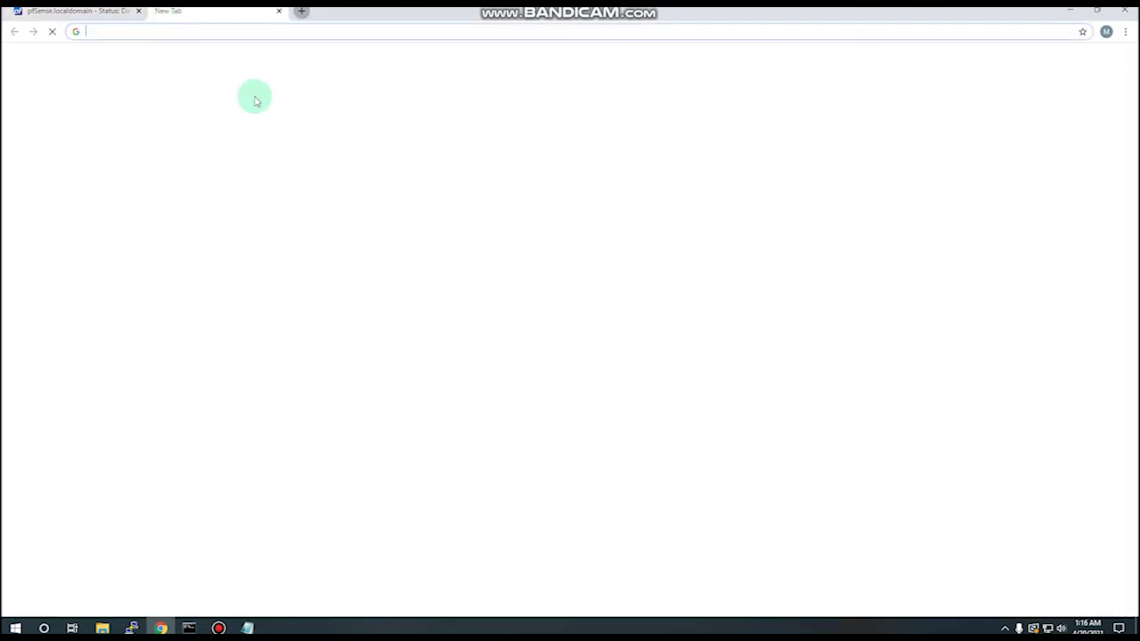
type("youtube.com")
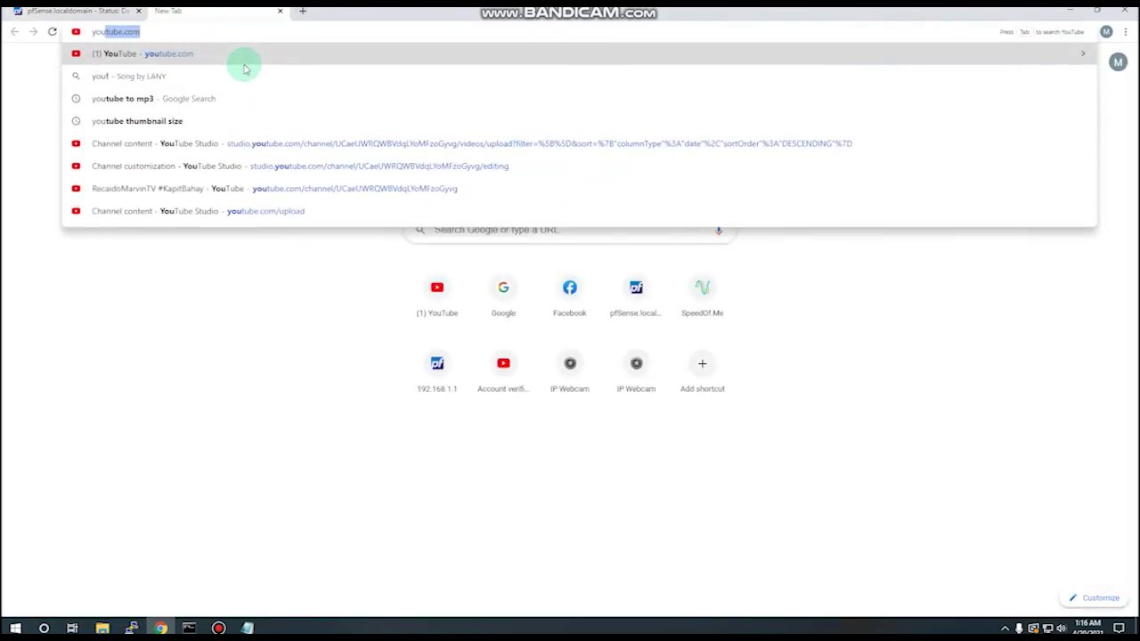
key("Return")
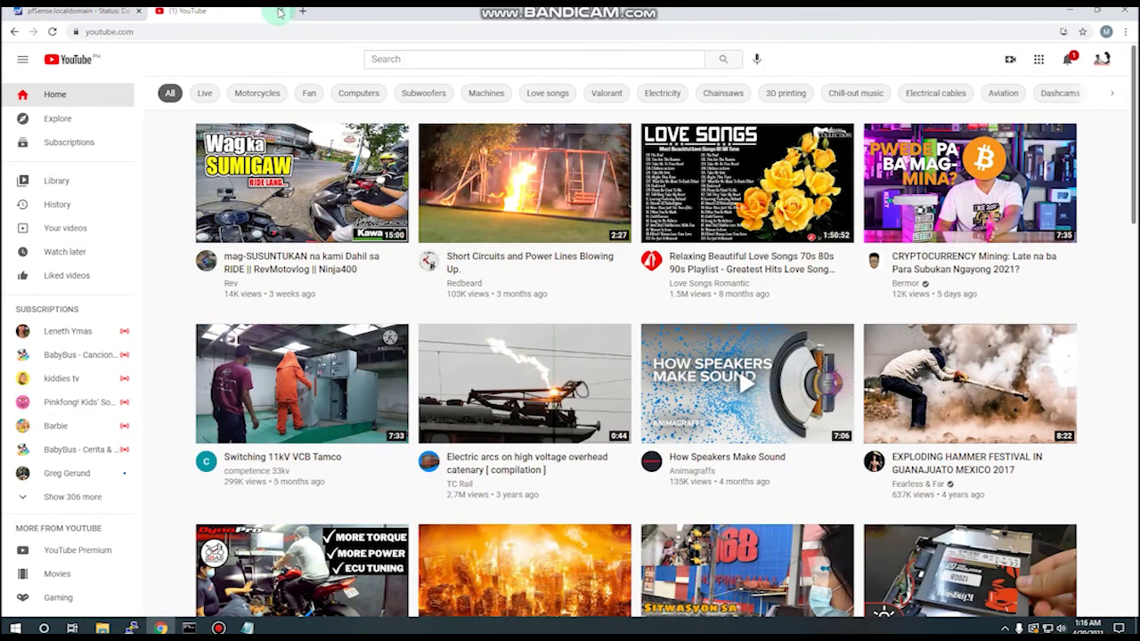
left_click(279, 11)
Test access to facebook.com in a new tab and expand the advanced details of the privacy error
left_click(154, 11)
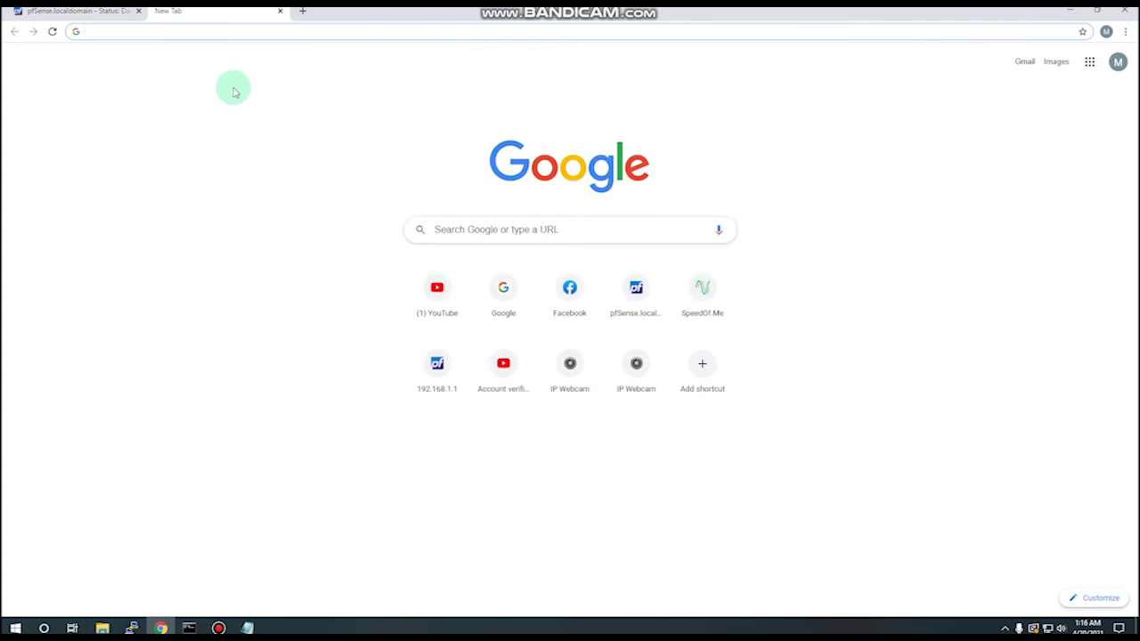
type("f")
key("Return")
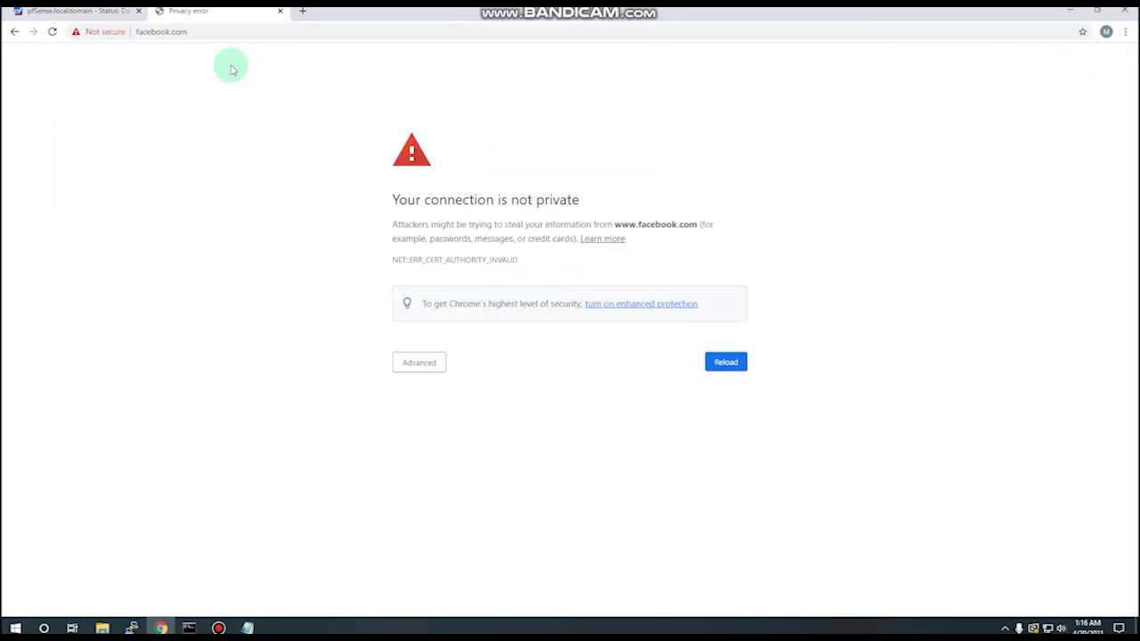
left_click(432, 367)
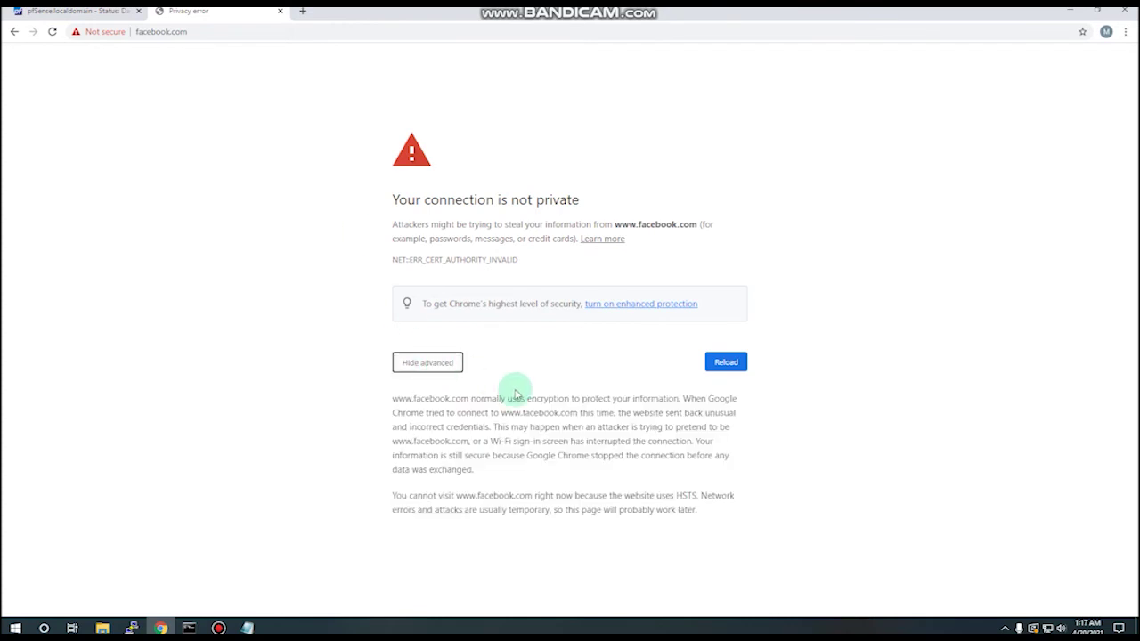
Search Google for "porn" in a new tab and open the porn.com result to test adult-site blocking
left_click(301, 10)
type("google.com")
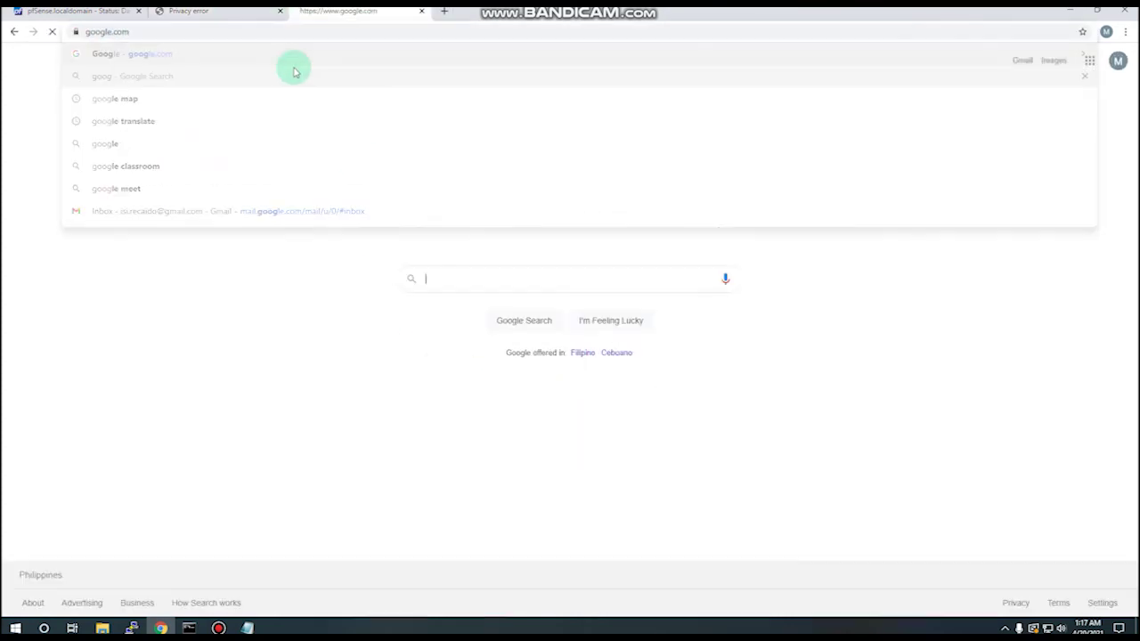
type("porn")
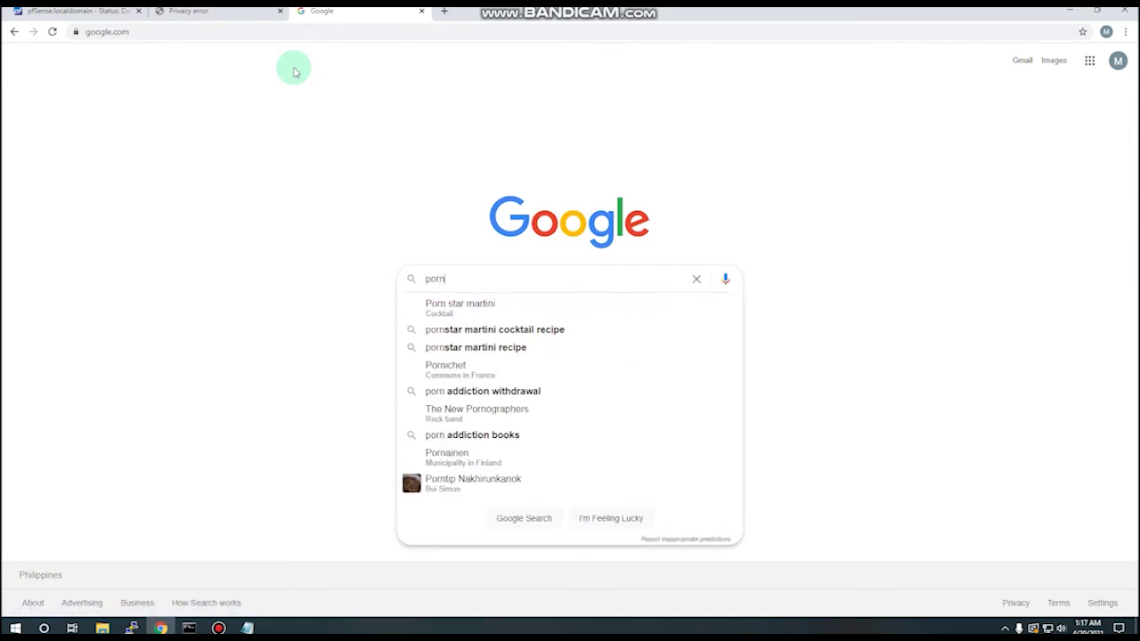
key("Return")
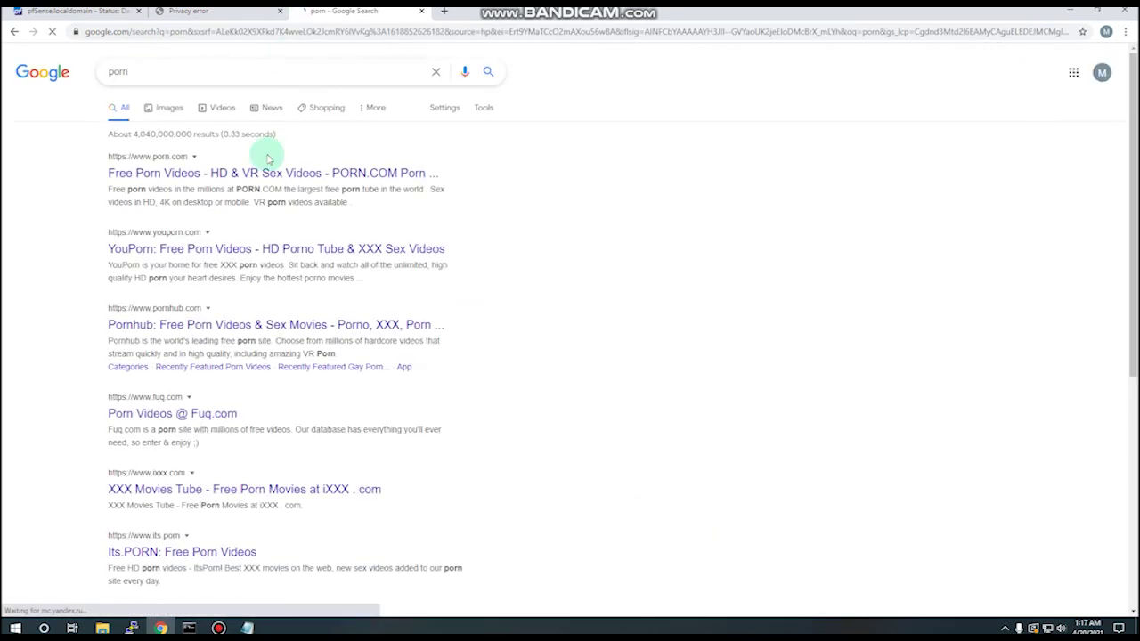
left_click(259, 173)
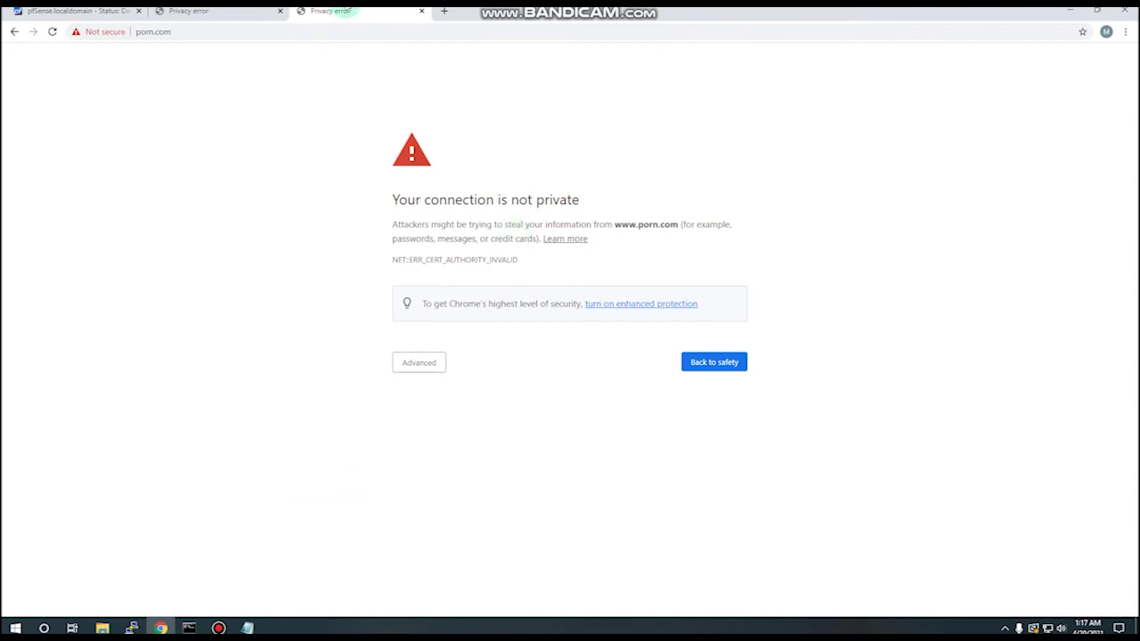
Open youtube.com in an incognito window and open a video from its home page to test access
left_click(441, 12)
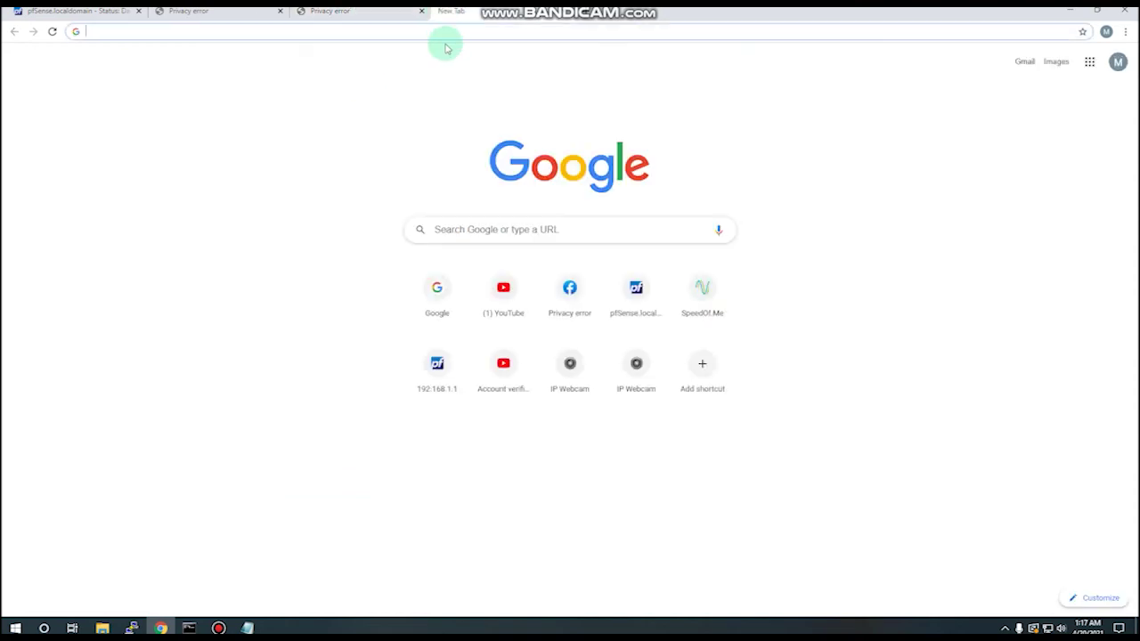
key("ctrl+shift+n")
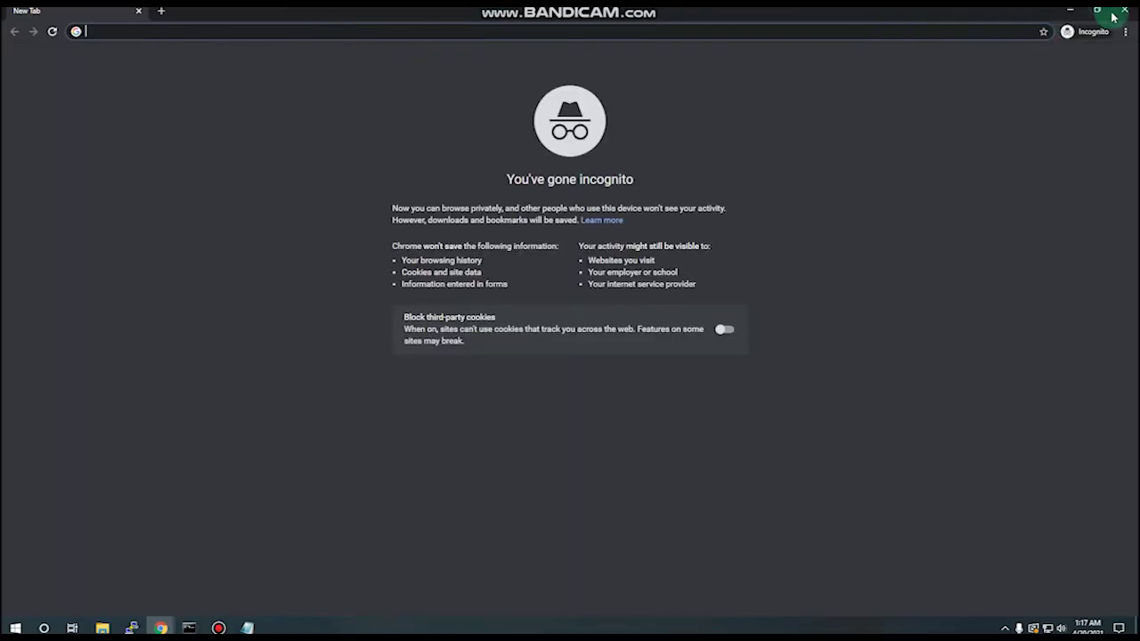
type("you")
key("Return")
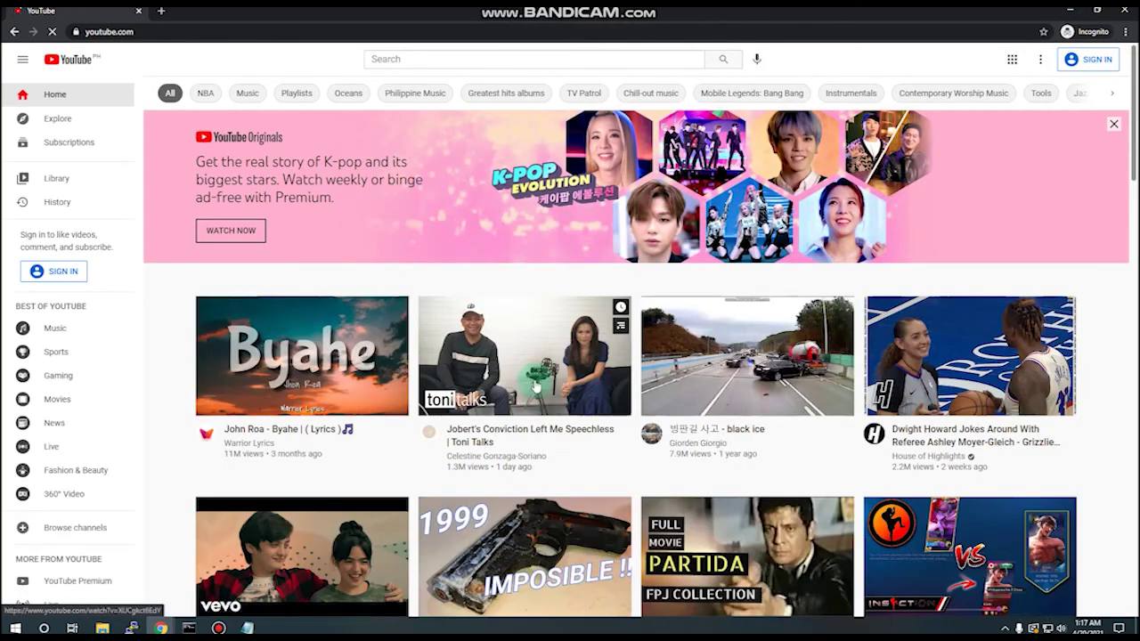
left_click(532, 352)
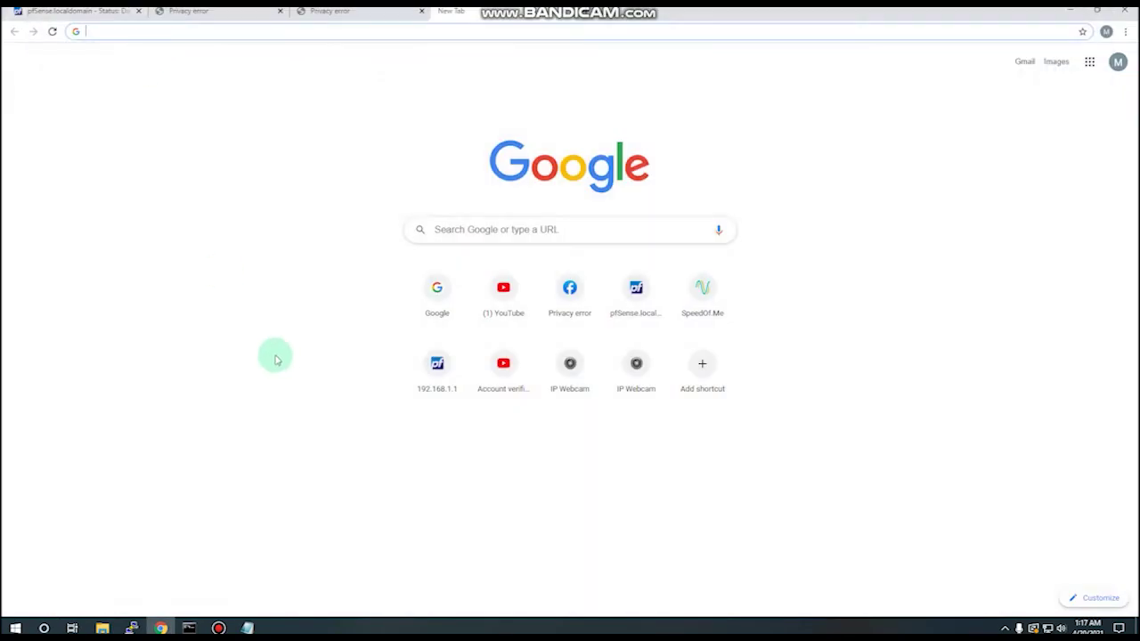
Review the open facebook.com and porn.com tabs to compare how the two sites are handled
left_click(197, 11)
left_click(346, 9)
left_click(492, 13)
left_click(236, 11)
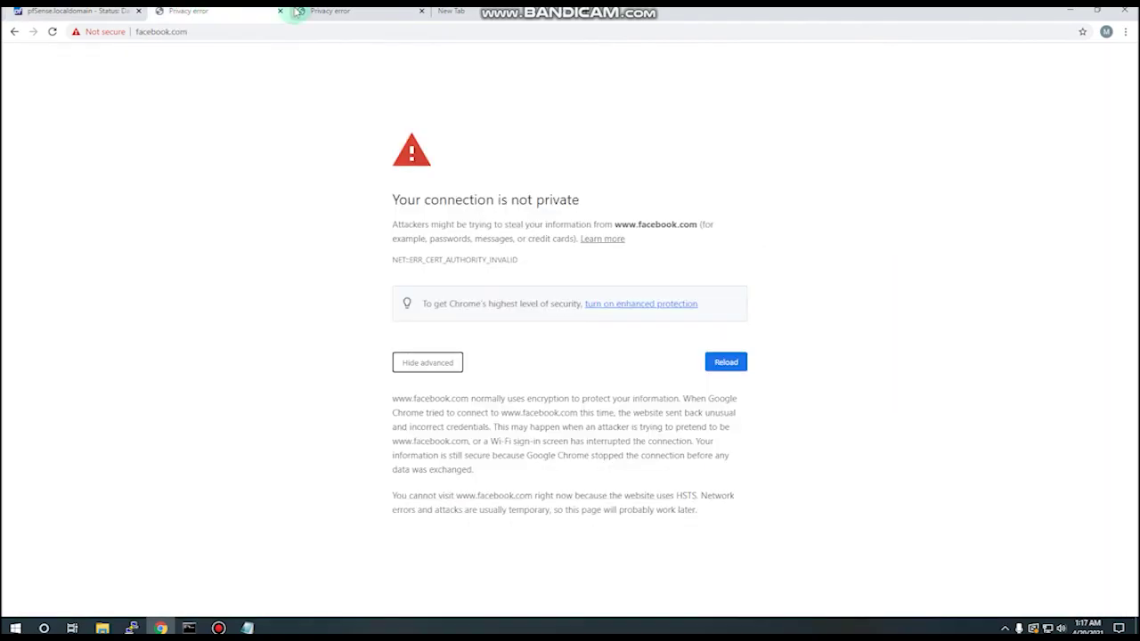
left_click(345, 11)
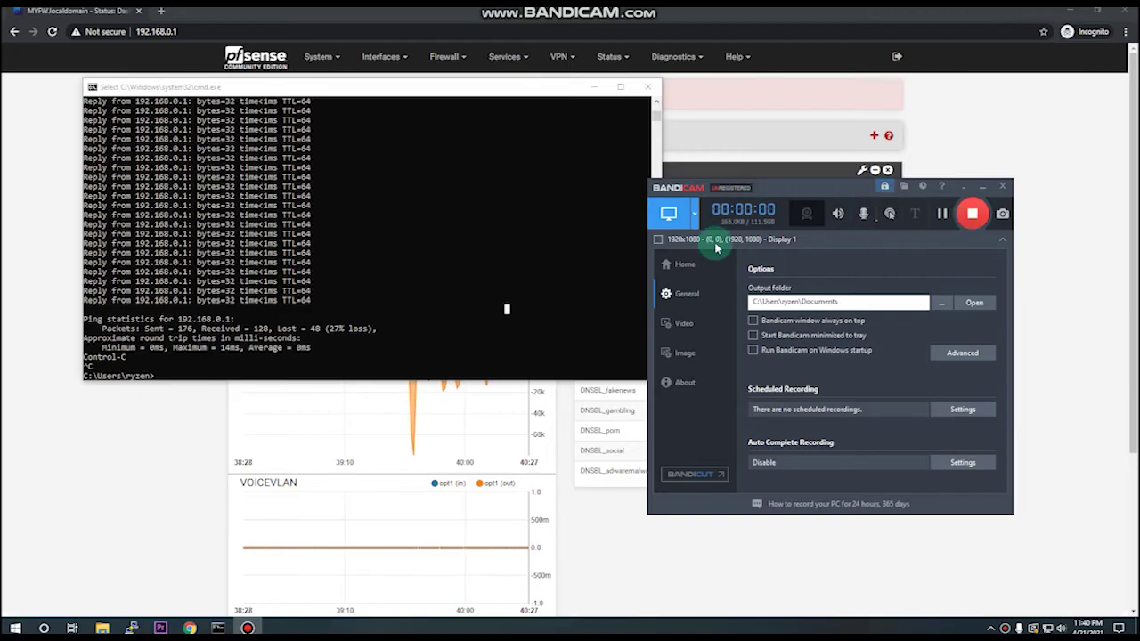
Ping facebook.com from the Command Prompt and highlight the IP address it resolves to
left_click(982, 187)
left_click(478, 252)
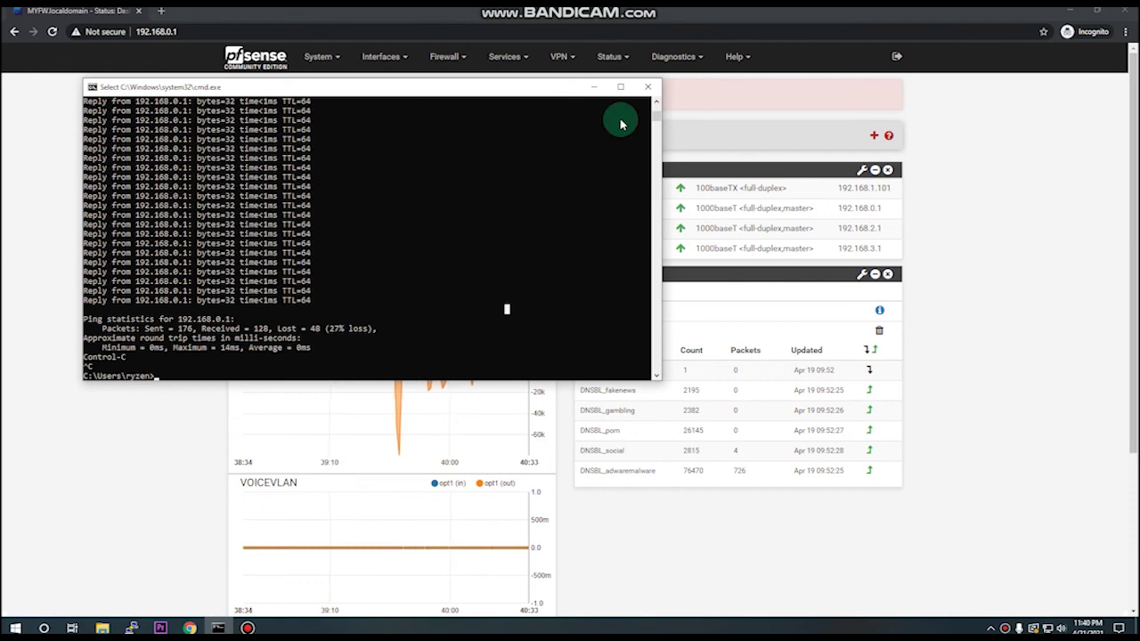
left_click_drag(483, 86, 597, 136)
left_click(572, 366)
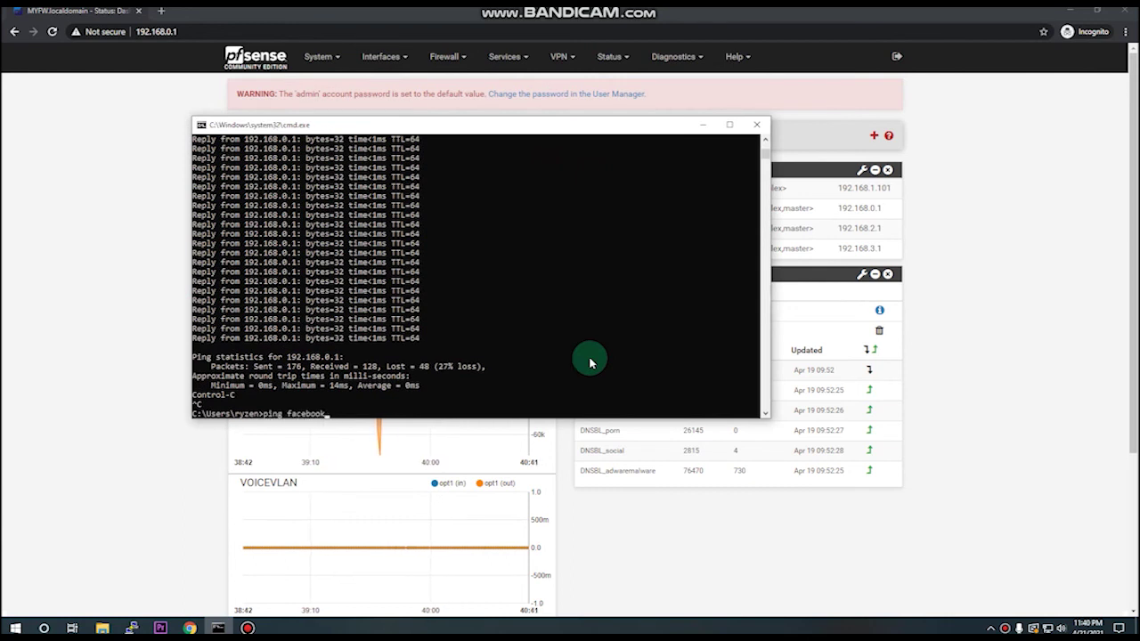
key("Return")
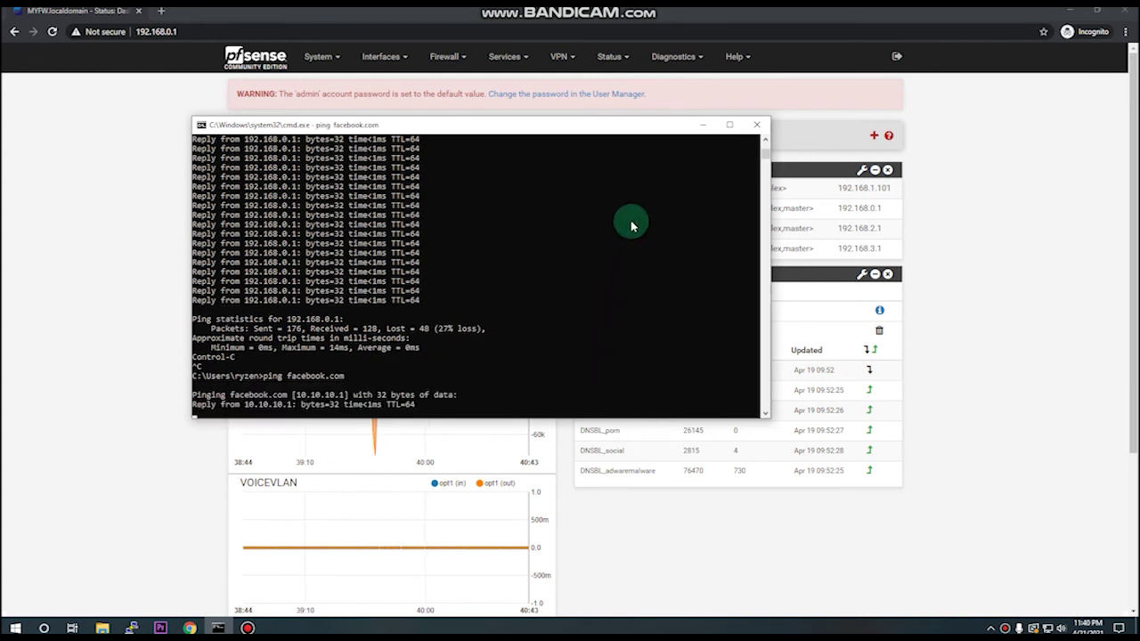
left_click_drag(294, 376, 367, 375)
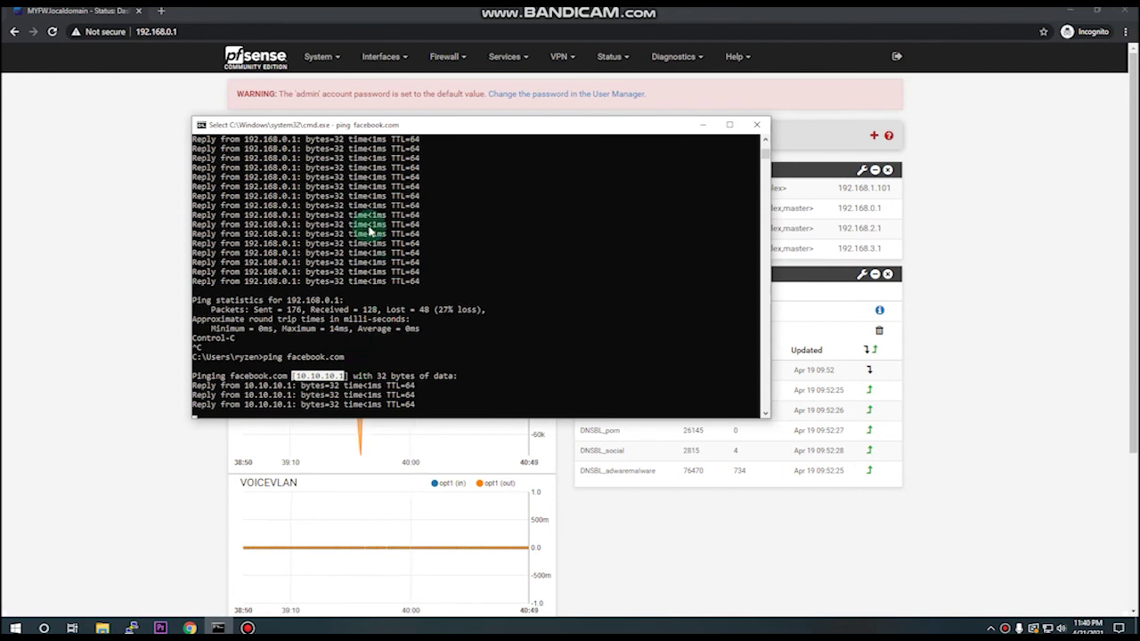
Open the Block_youtube firewall IP alias for editing and highlight its name
left_click(703, 127)
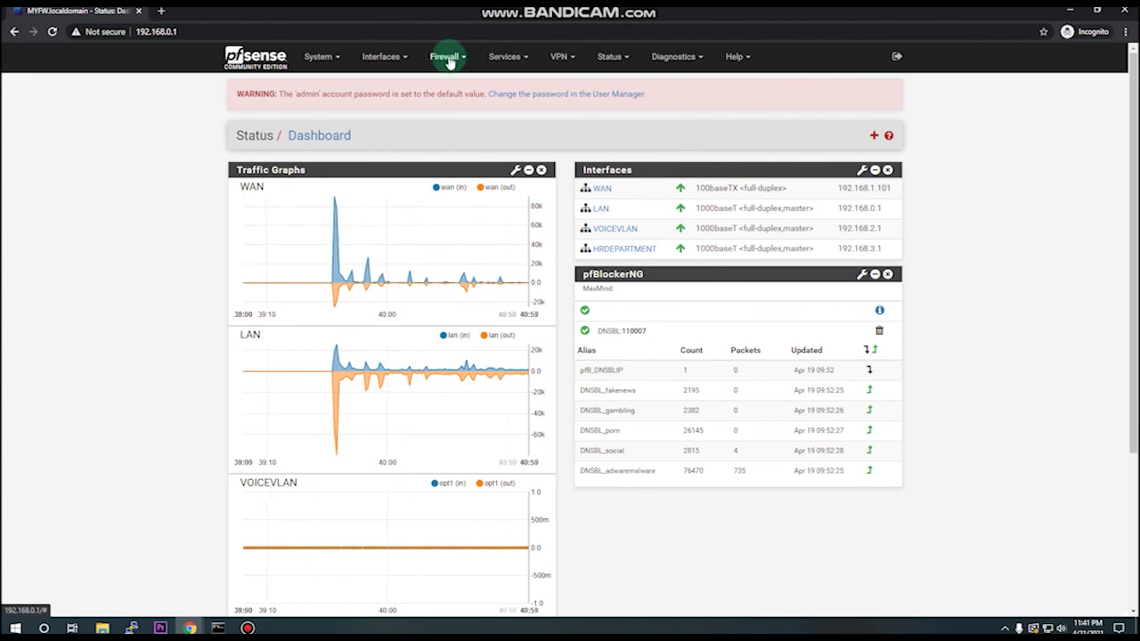
left_click(448, 59)
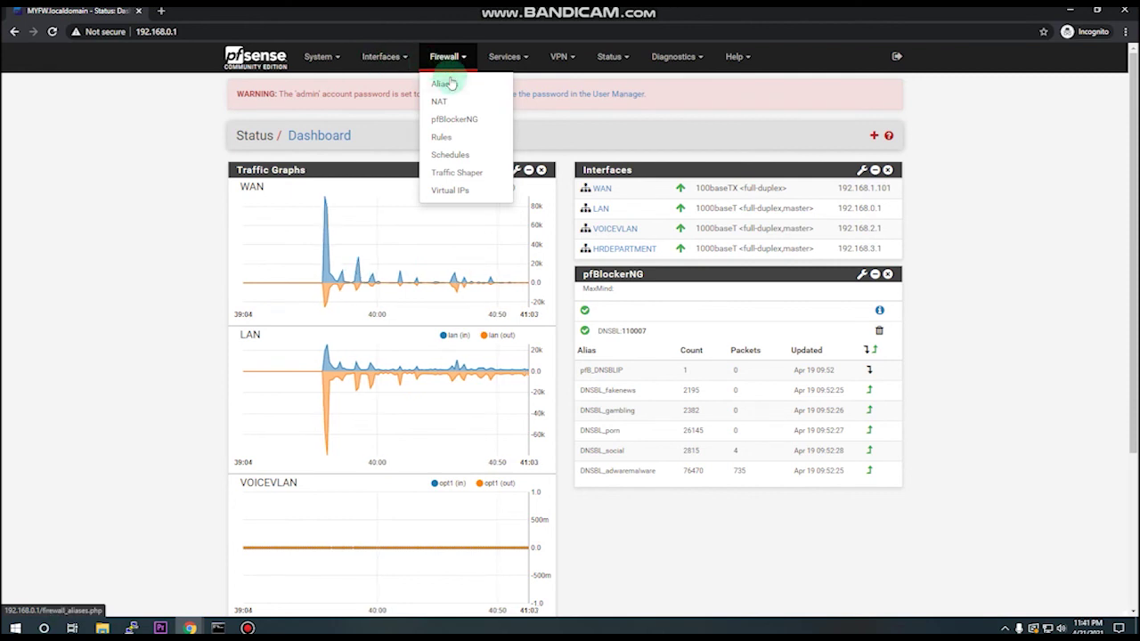
left_click(445, 84)
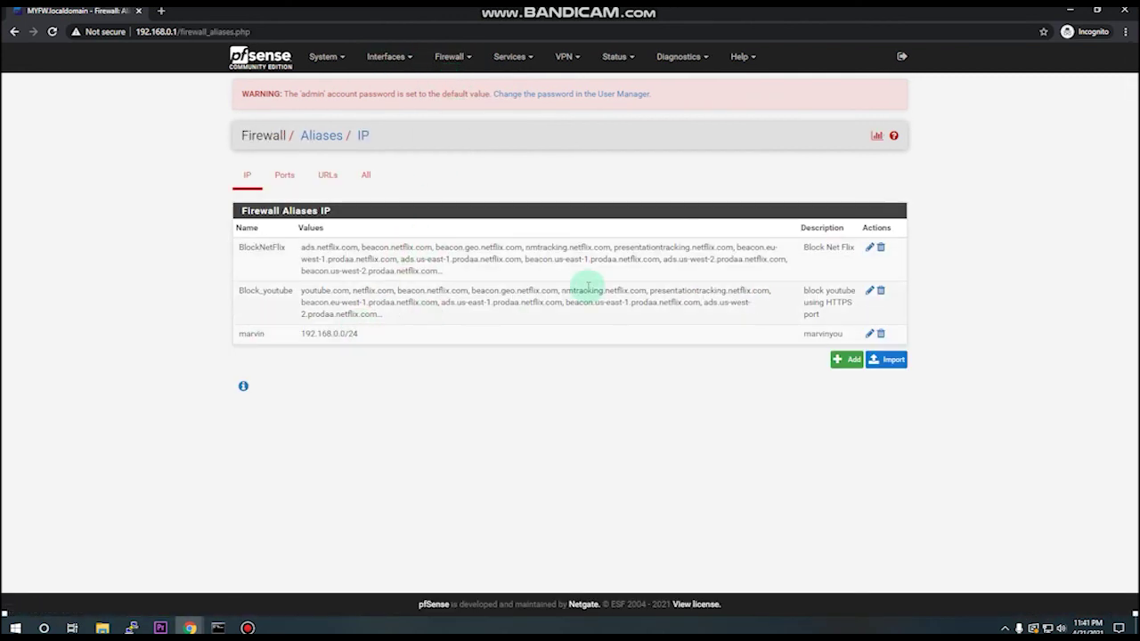
left_click(869, 290)
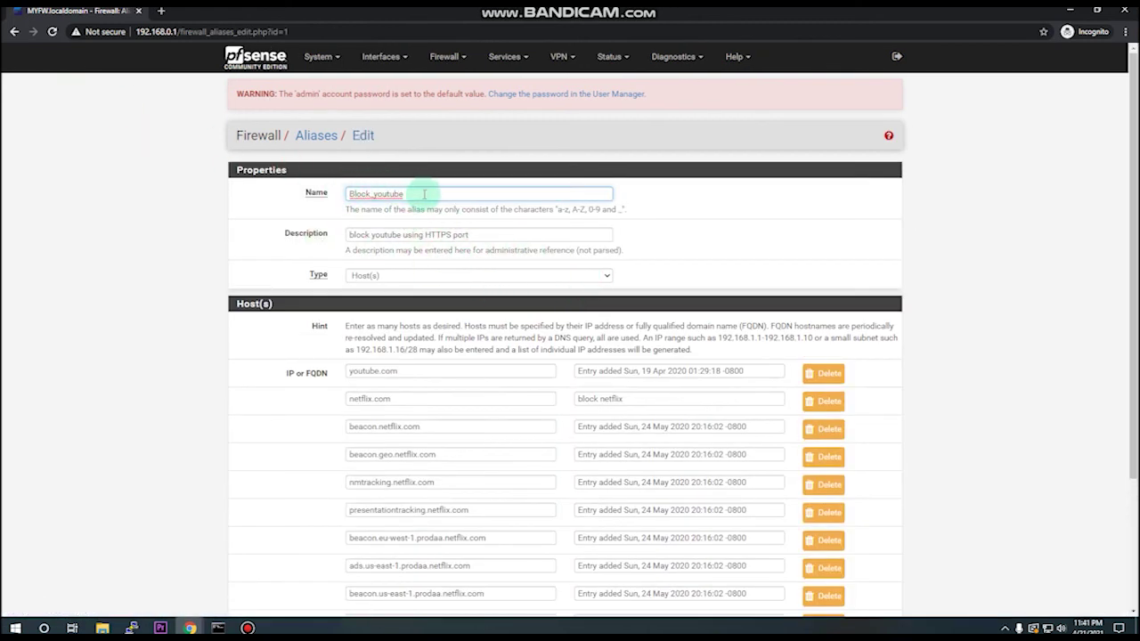
left_click_drag(407, 193, 355, 194)
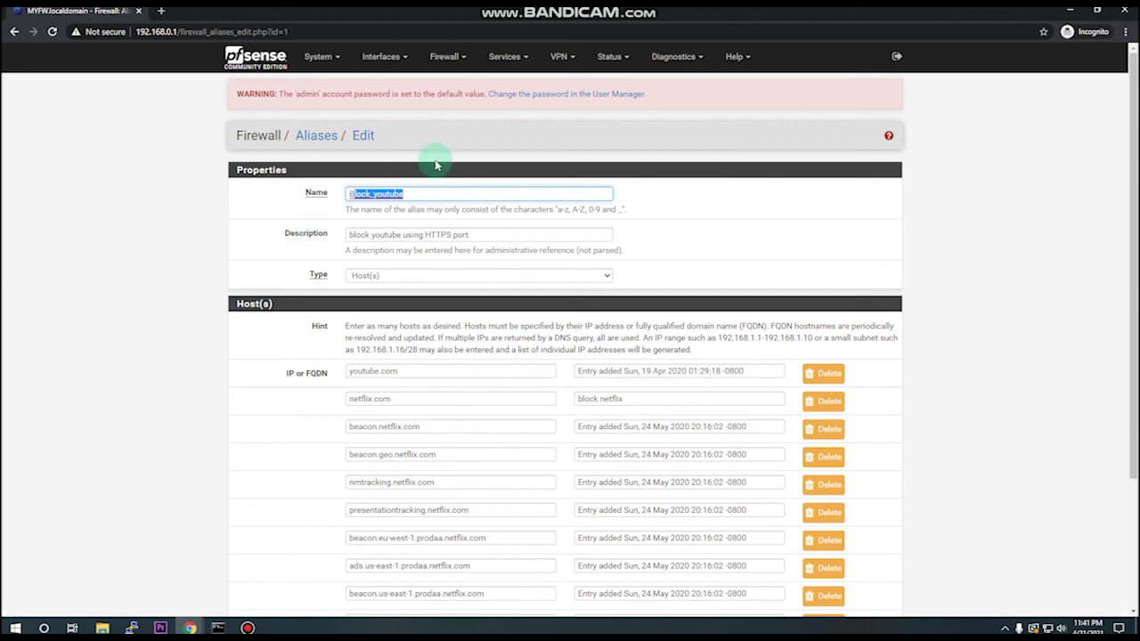
Reopen the Block_youtube alias from the alias list and review its host entries and available alias types
left_click(443, 56)
left_click(438, 87)
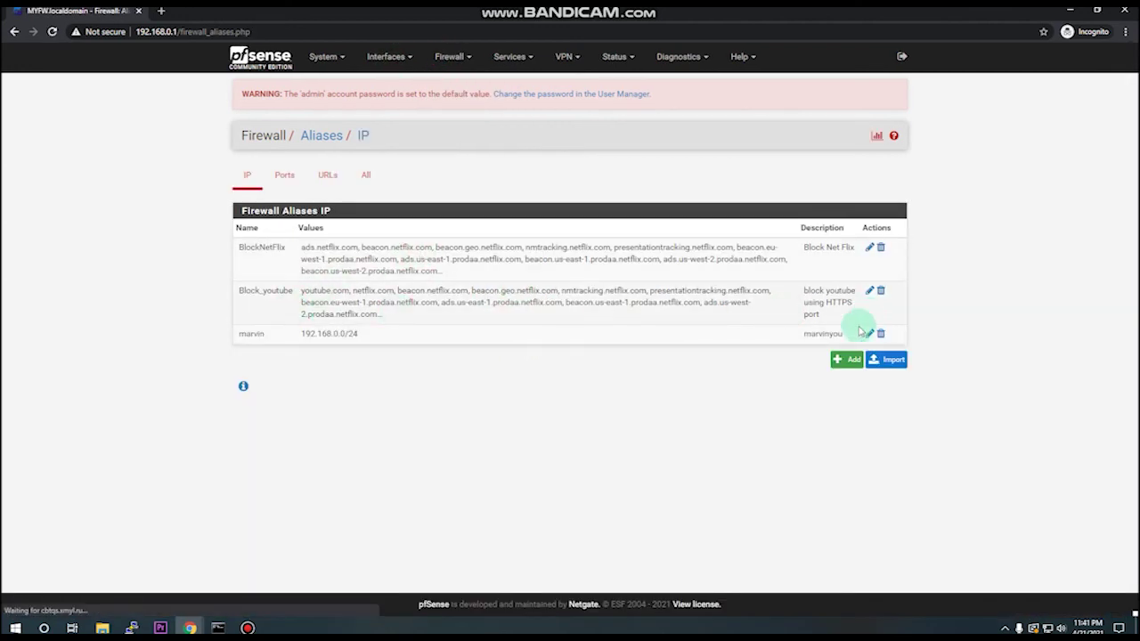
left_click(868, 293)
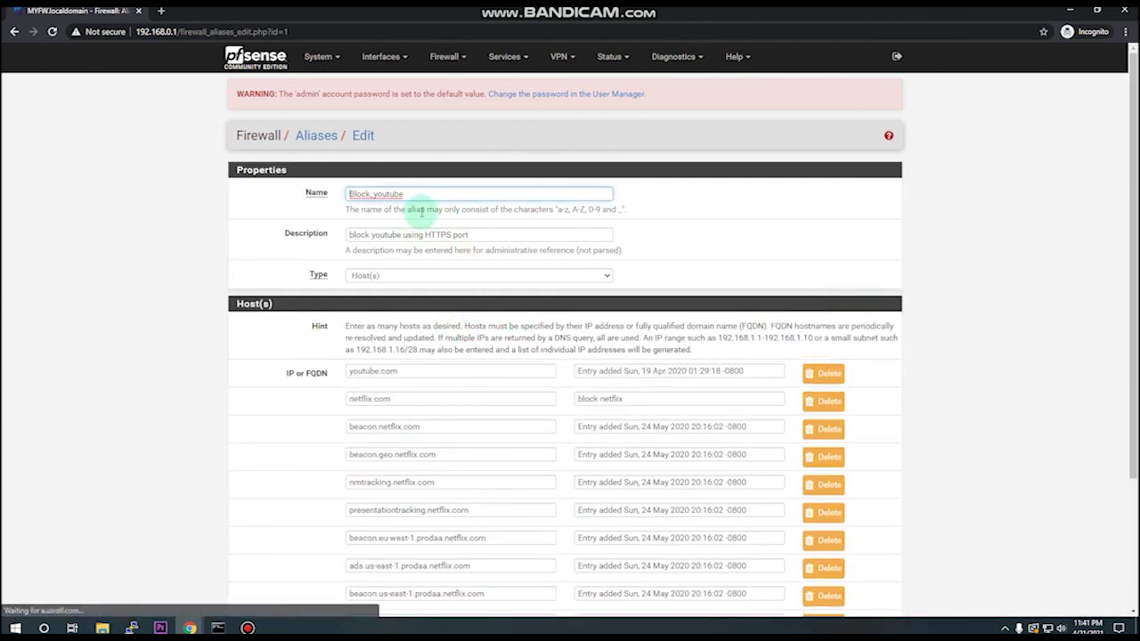
scroll(420, 402, "down", 2)
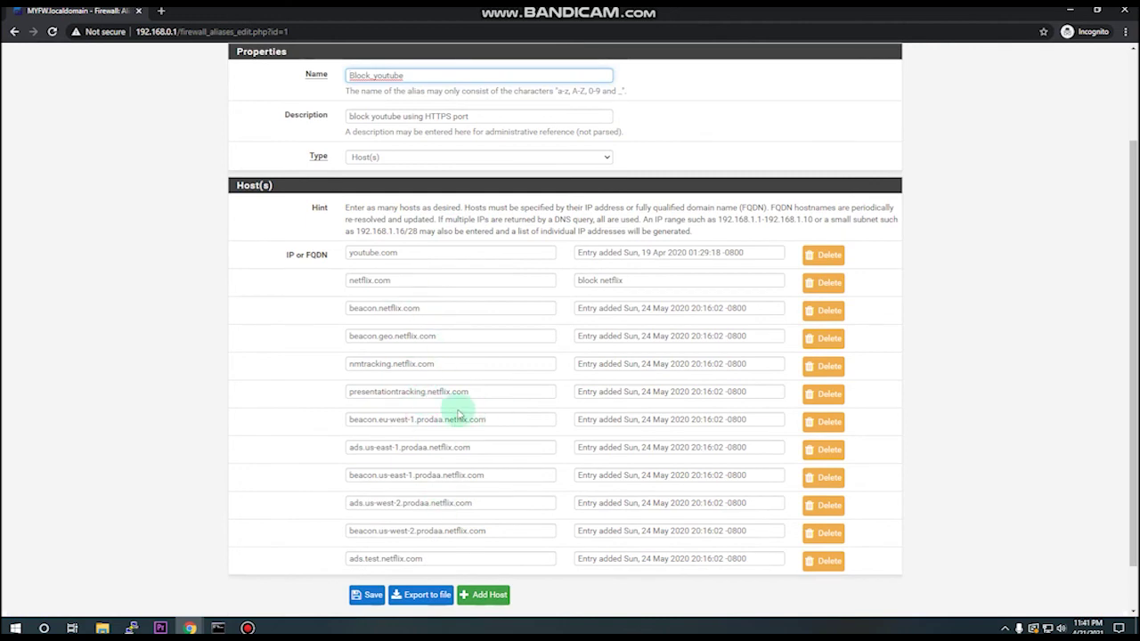
scroll(390, 496, "up", 2)
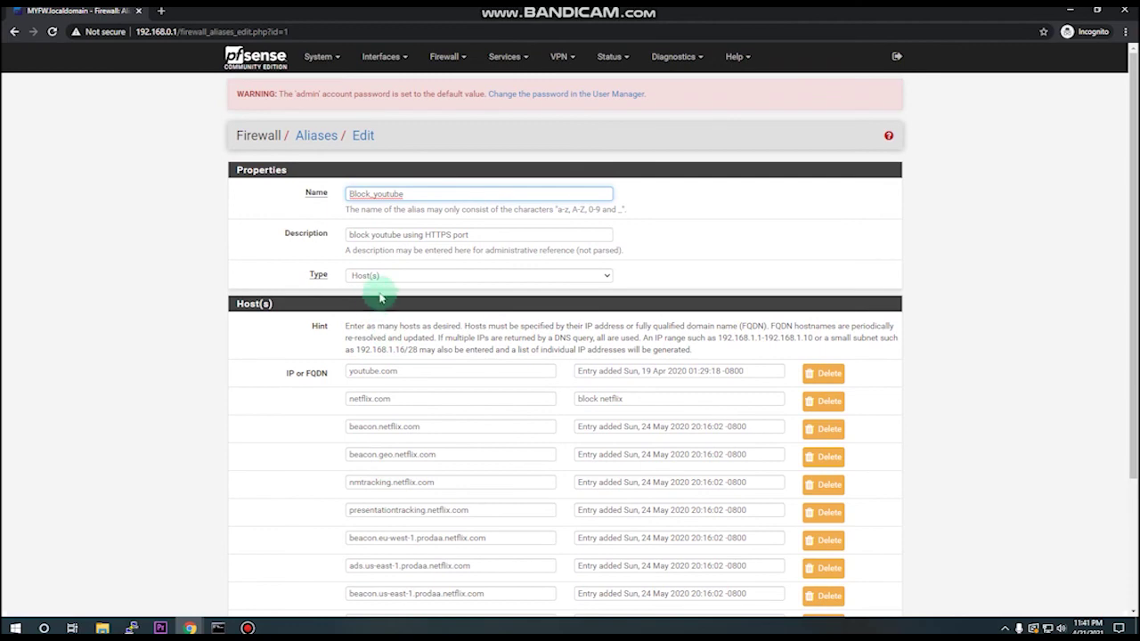
left_click(390, 277)
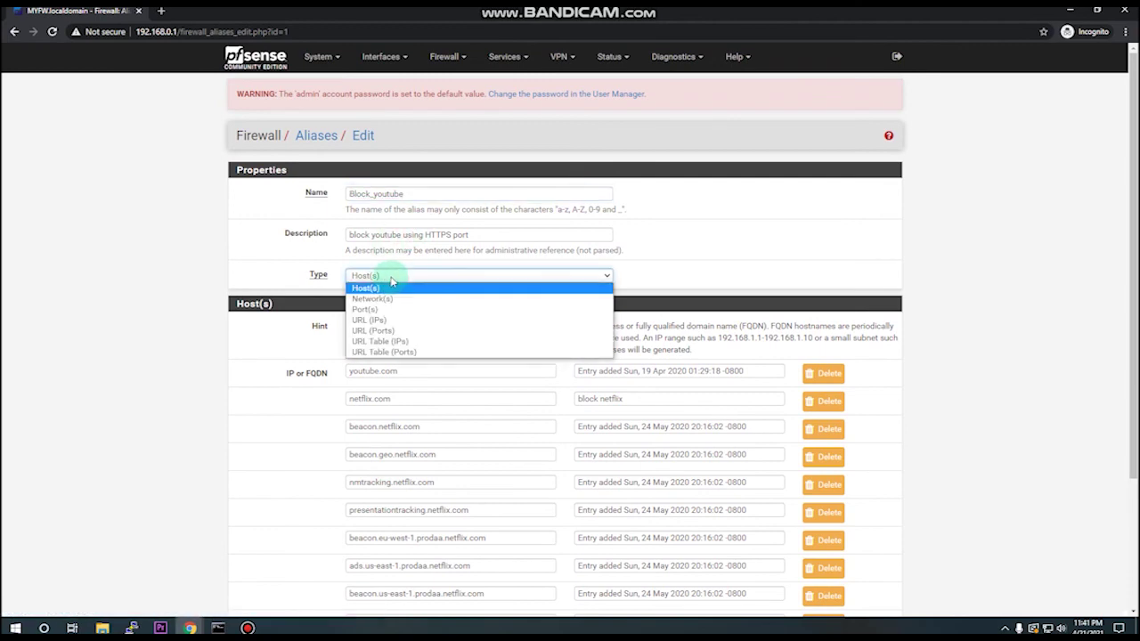
left_click(390, 280)
Check the youtube.com host entry and its description, save the Block_youtube alias and apply the changes
left_click_drag(406, 370, 355, 372)
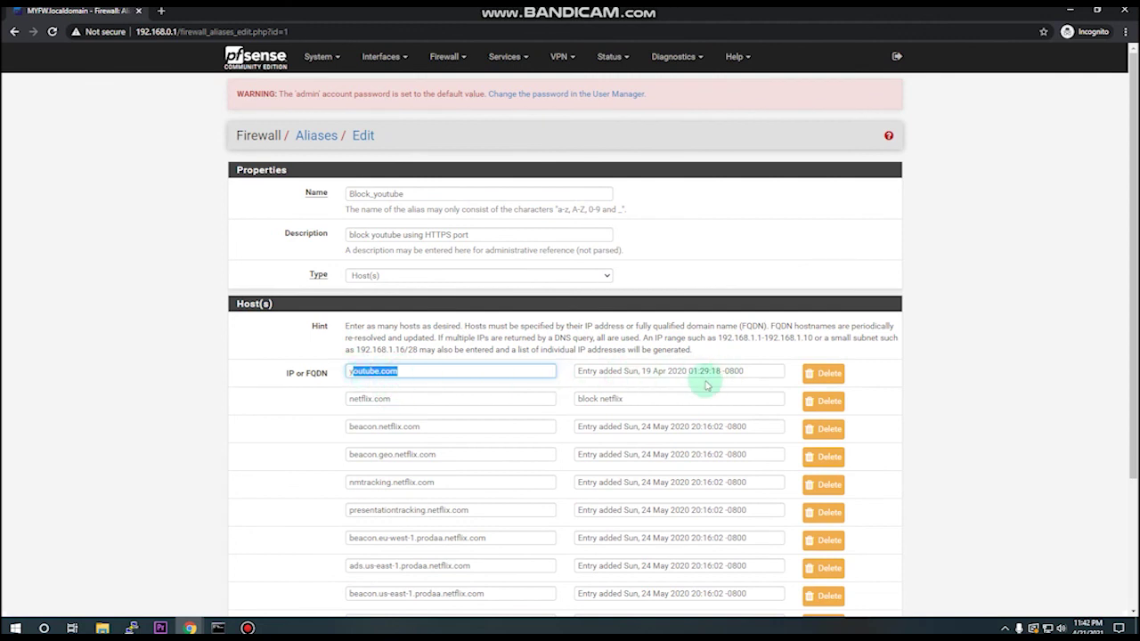
left_click(763, 370)
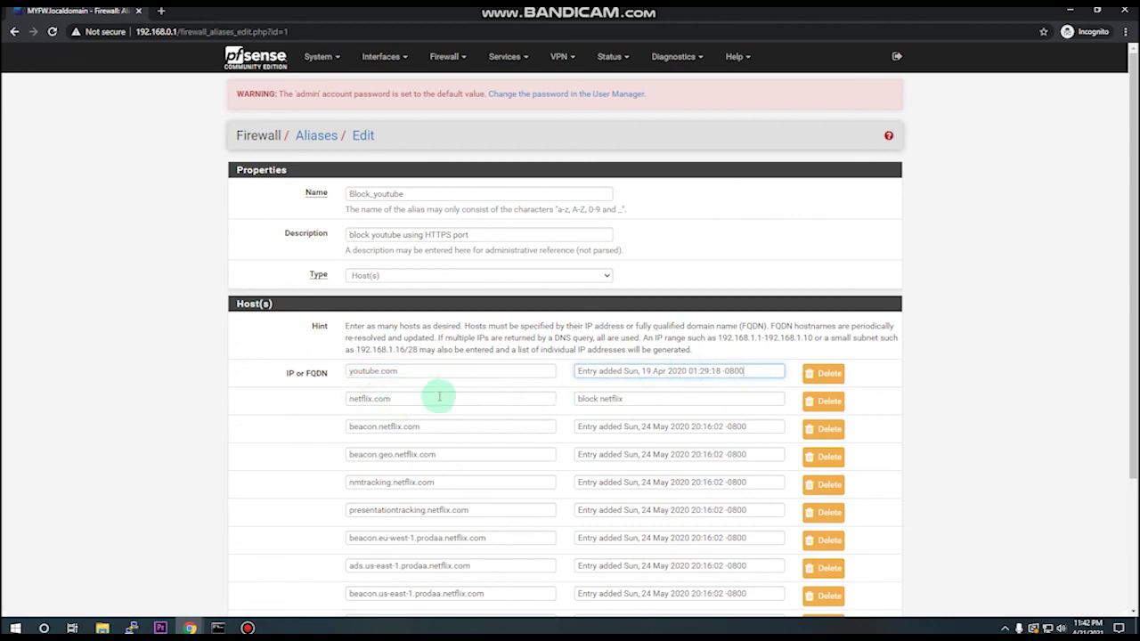
scroll(425, 400, "down", 2)
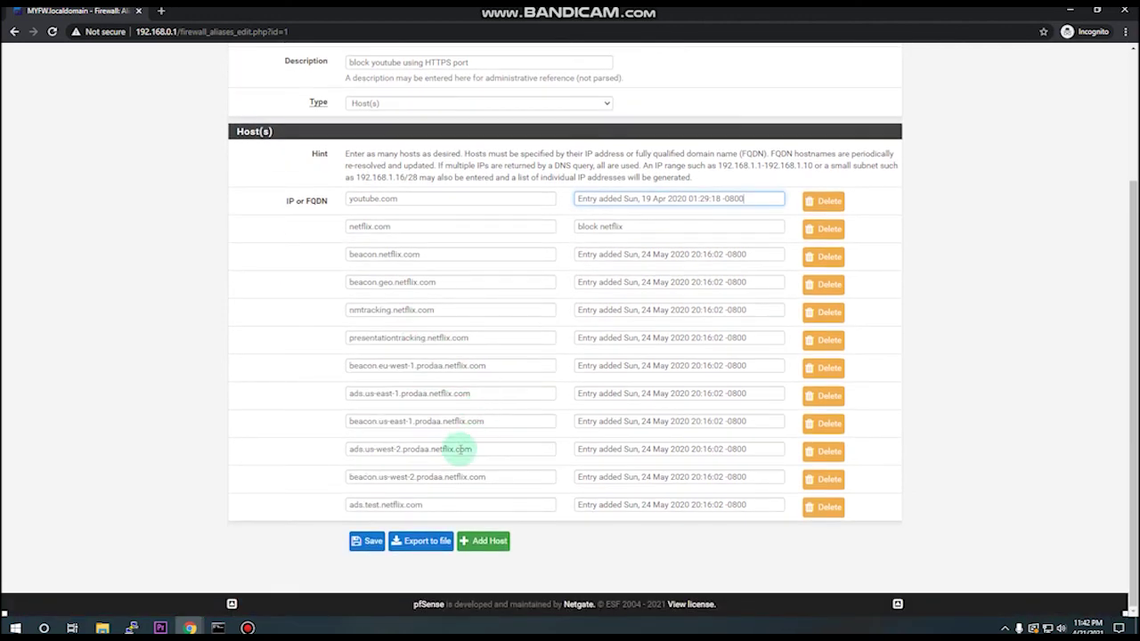
left_click(363, 541)
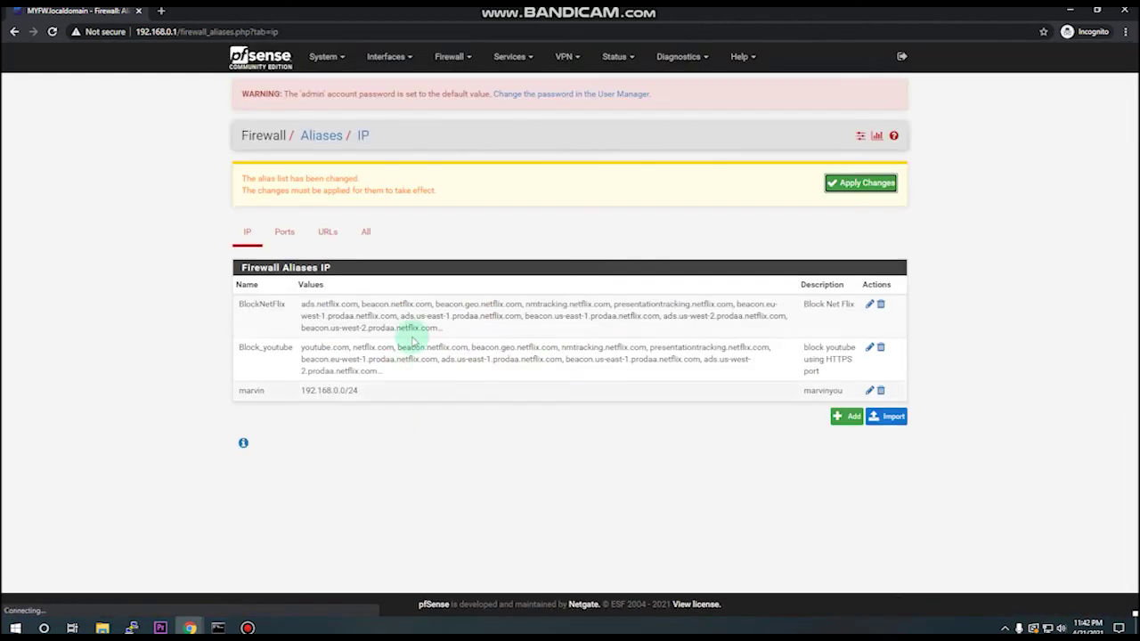
left_click(855, 183)
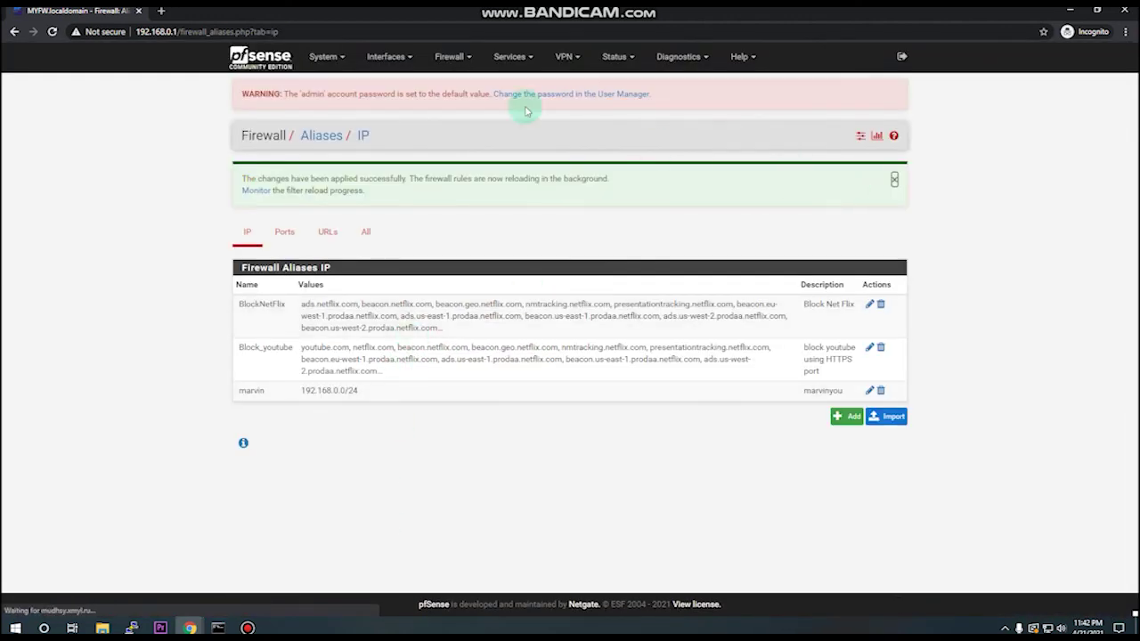
Enable the pfB_you auto rule in the LAN firewall rules and apply the changes
left_click(450, 57)
left_click(461, 143)
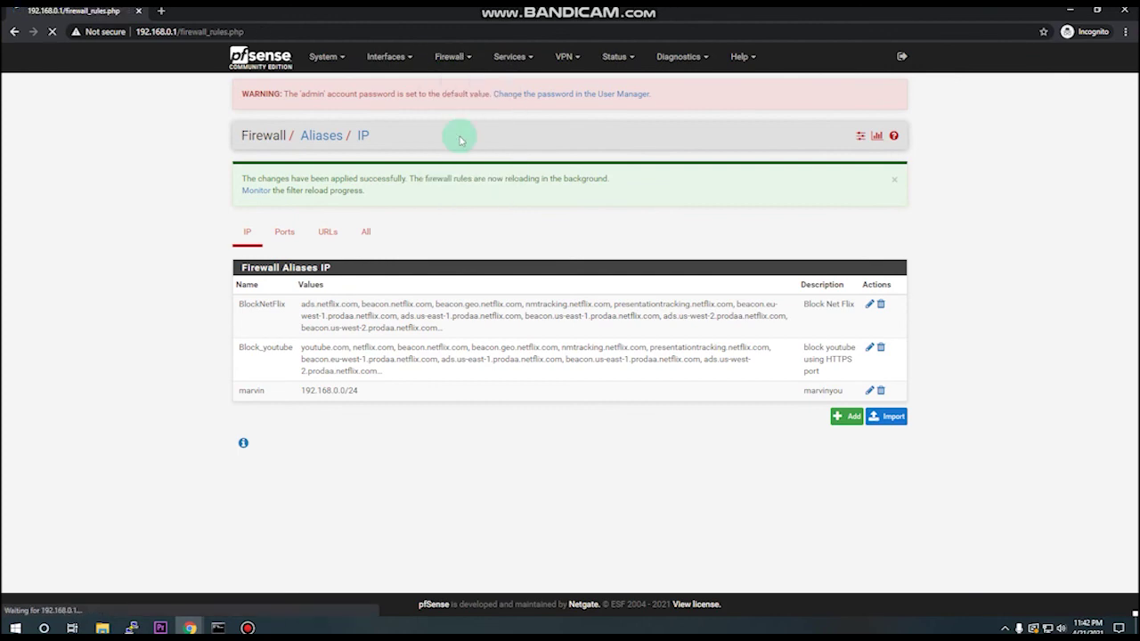
left_click(348, 187)
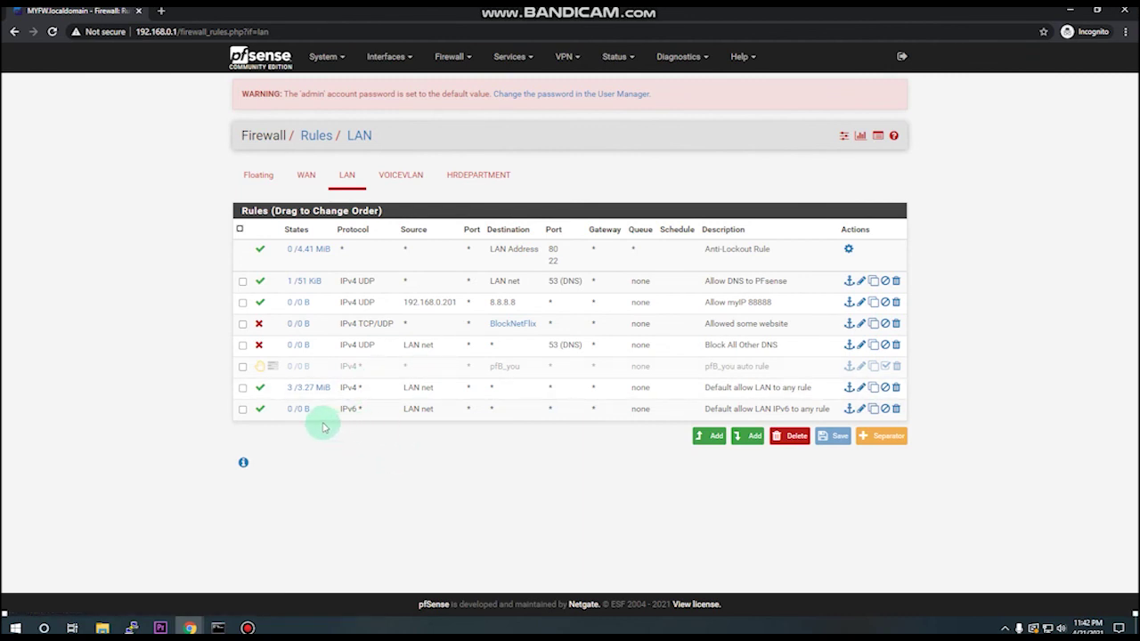
left_click(259, 367)
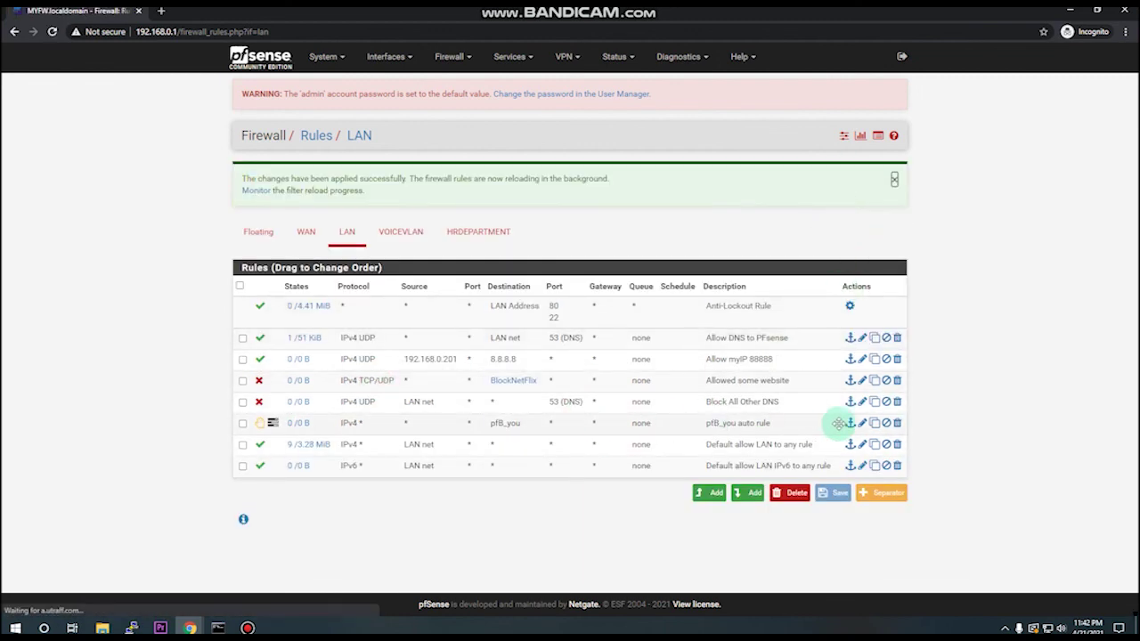
Open the pfB_you auto rule for editing, review its settings and try to save it
left_click(862, 423)
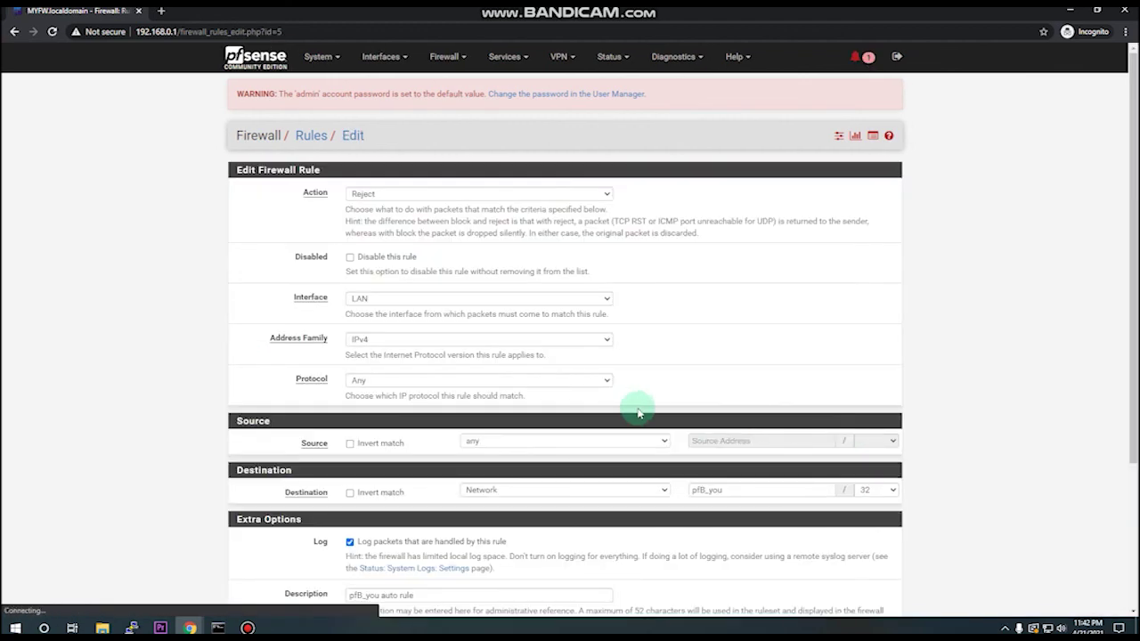
scroll(650, 400, "down", 2)
scroll(652, 397, "up", 2)
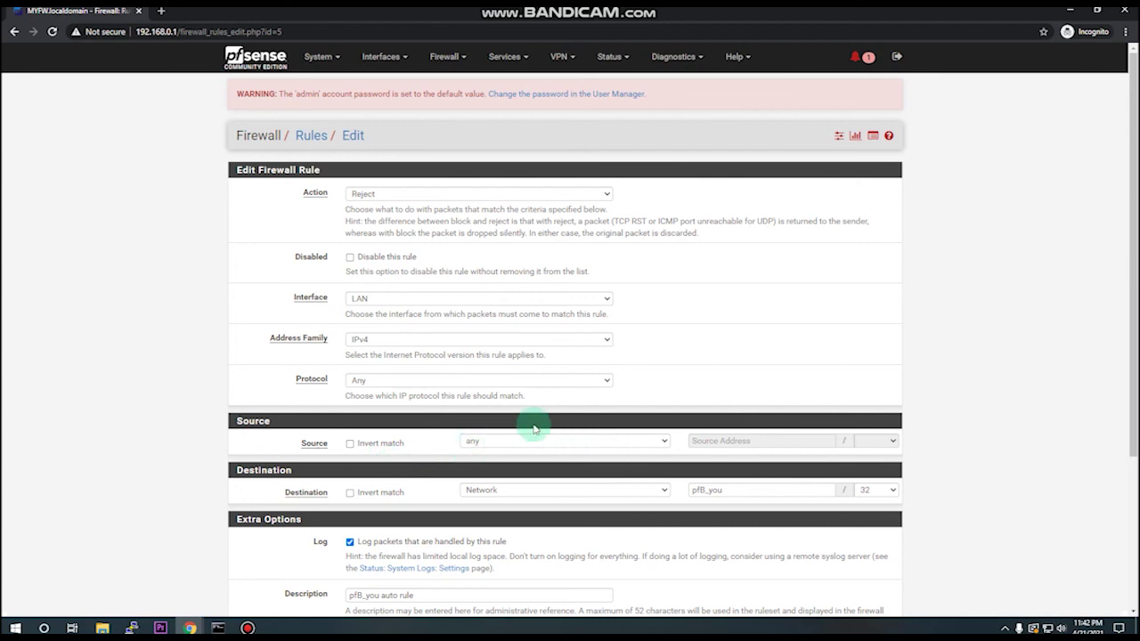
scroll(502, 450, "down", 2)
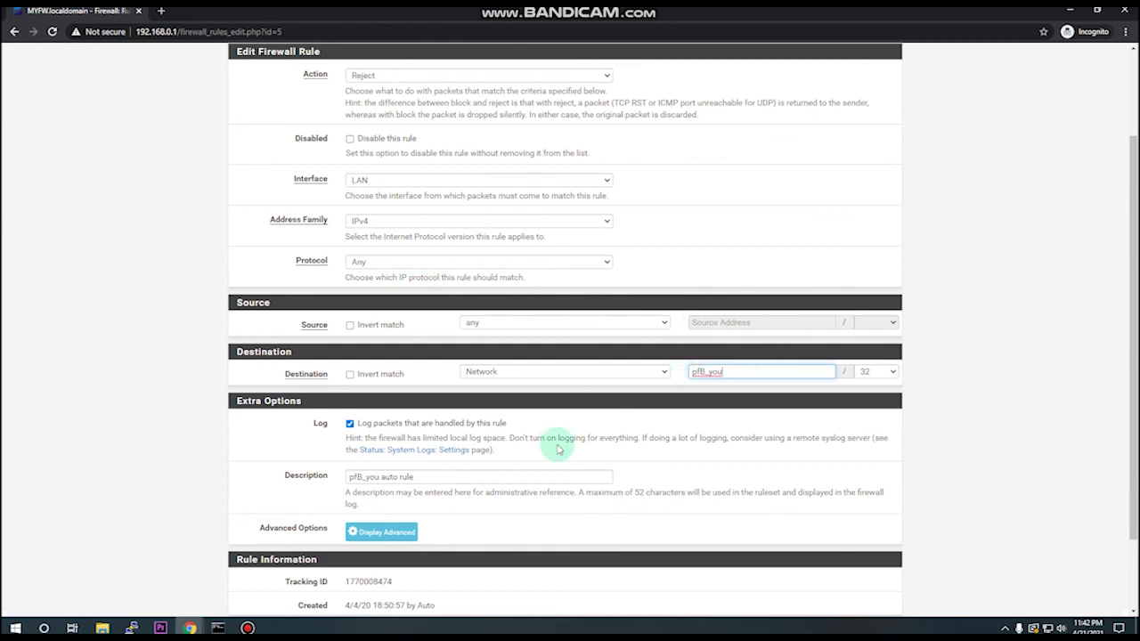
scroll(410, 463, "down", 2)
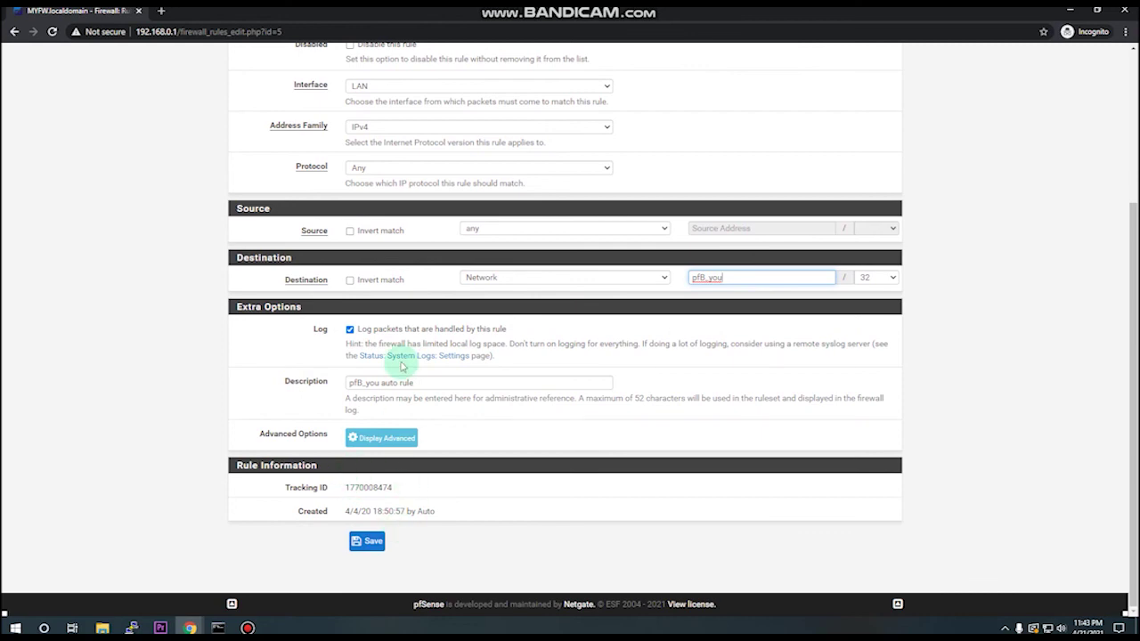
left_click(368, 542)
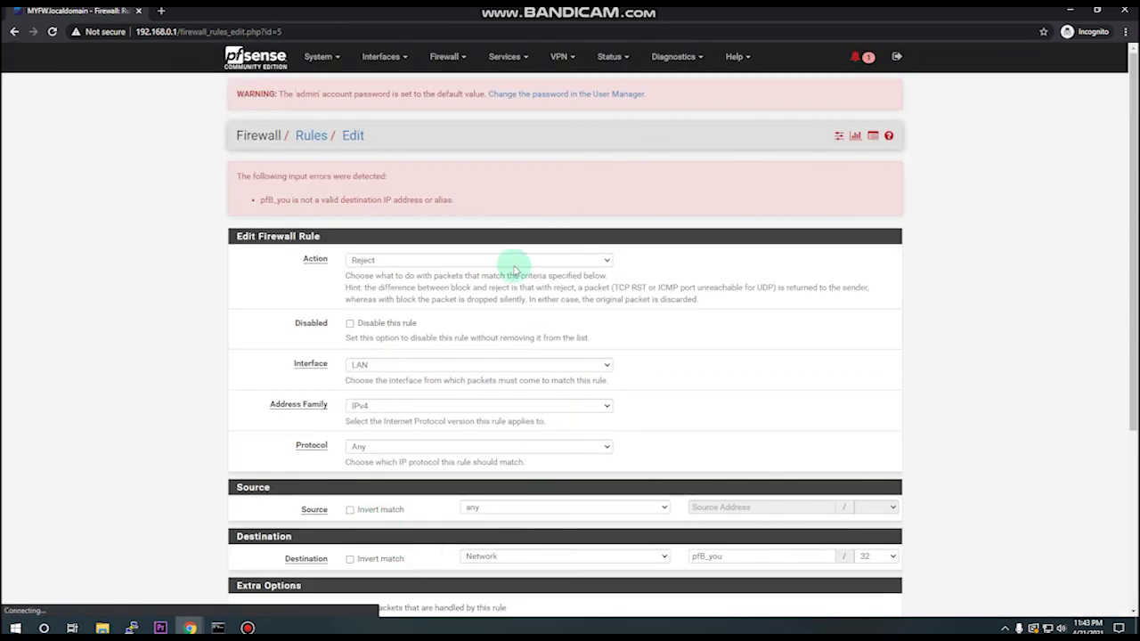
scroll(499, 294, "up", 6)
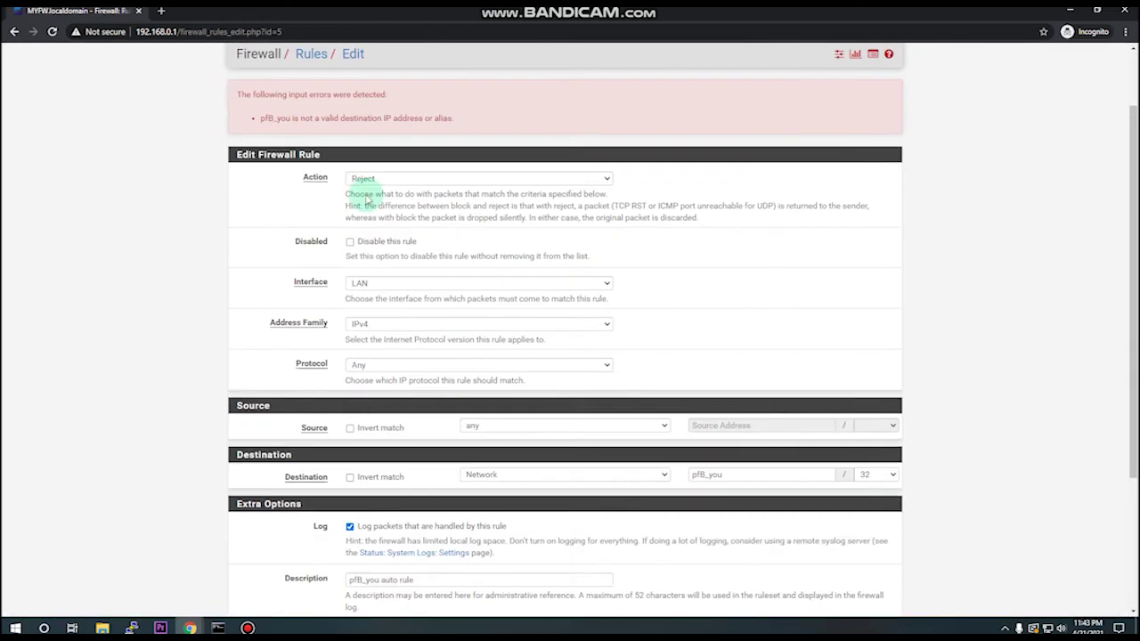
Open youtube.com in a new browser tab to test whether the site is blocked
left_click(209, 31)
left_click(162, 12)
type("youtube.com")
key("Return")
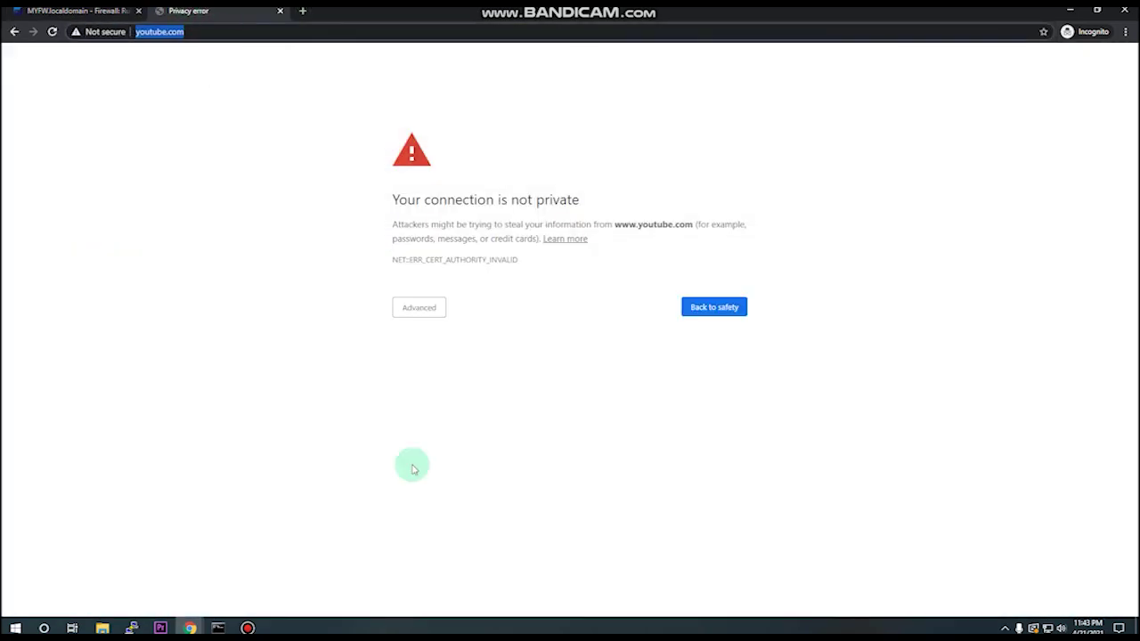
Ping youtube.com from the Command Prompt and highlight the IP address it resolves to
left_click(223, 628)
left_click(512, 393)
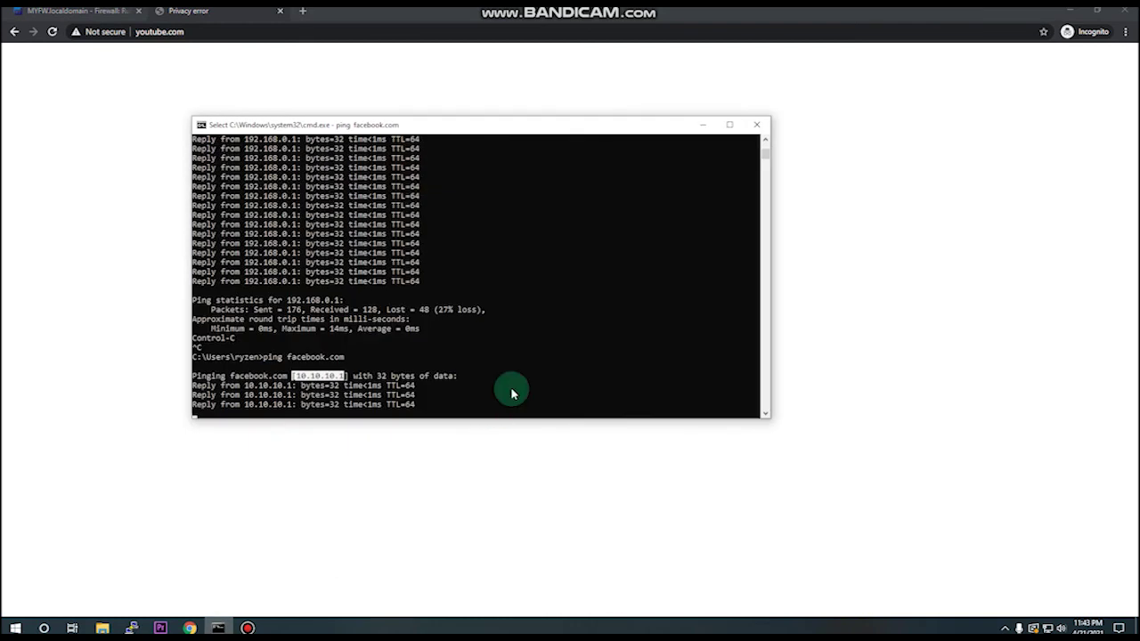
left_click(506, 414)
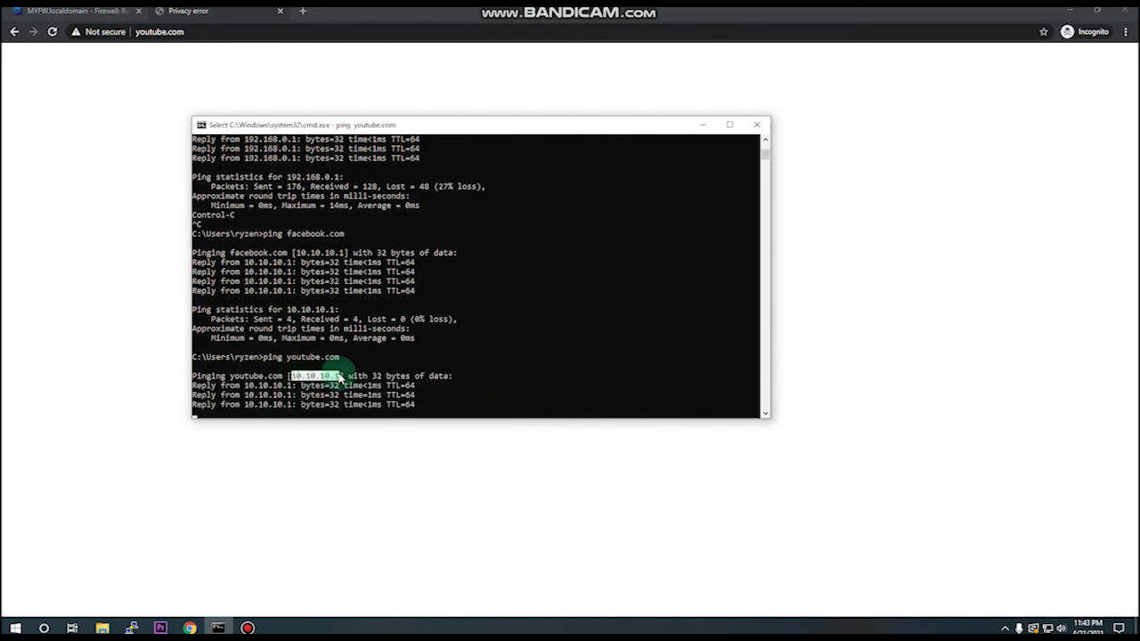
left_click(703, 124)
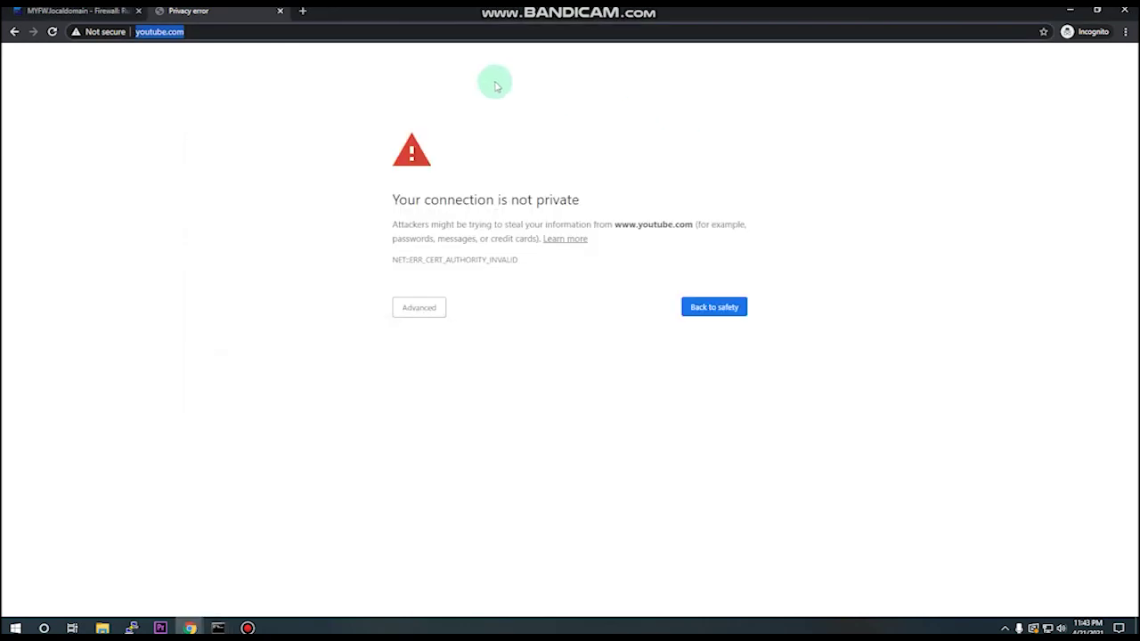
Return to the pfSense tab and review the pfBlockerNG general settings, including the interface and rules configuration
left_click(75, 13)
left_click(446, 56)
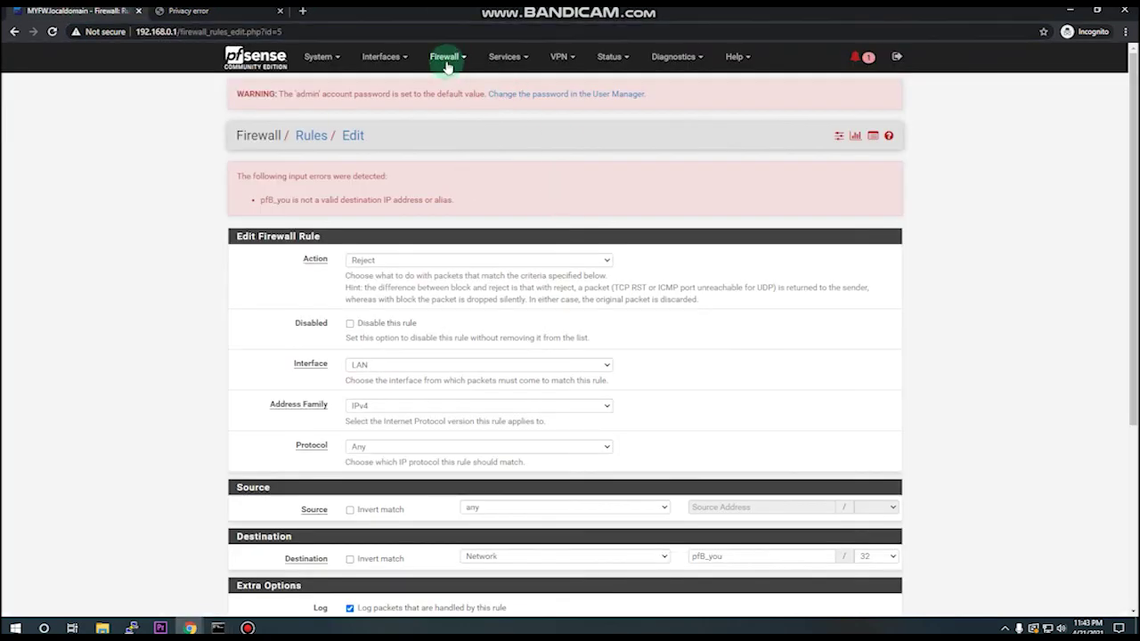
left_click(479, 125)
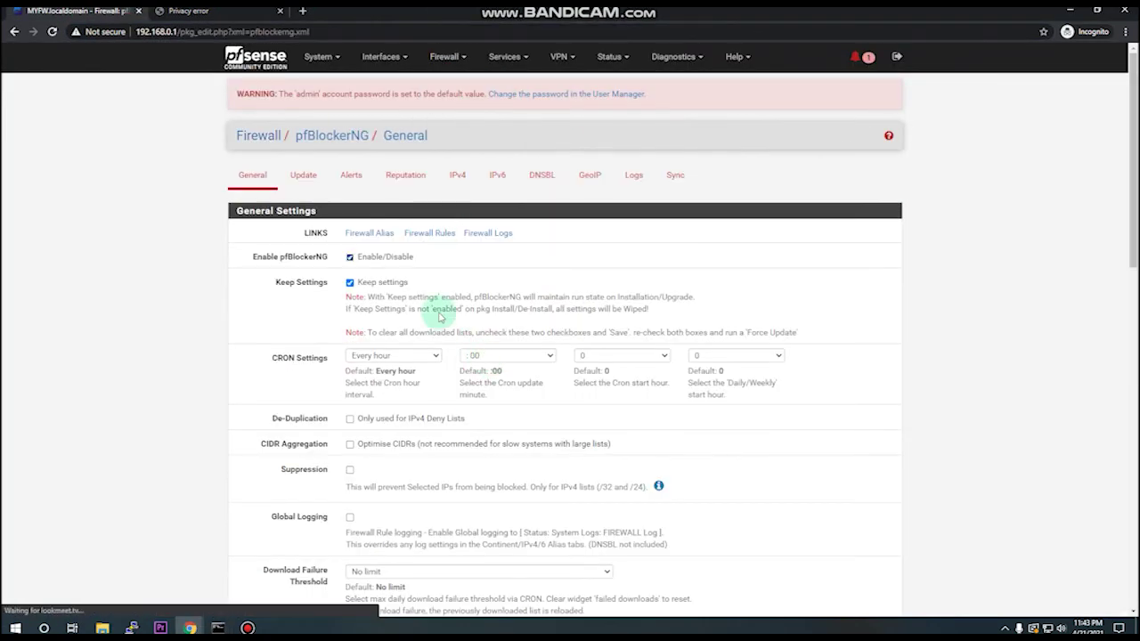
scroll(454, 419, "down", 3)
scroll(457, 428, "down", 10)
scroll(471, 351, "up", 10)
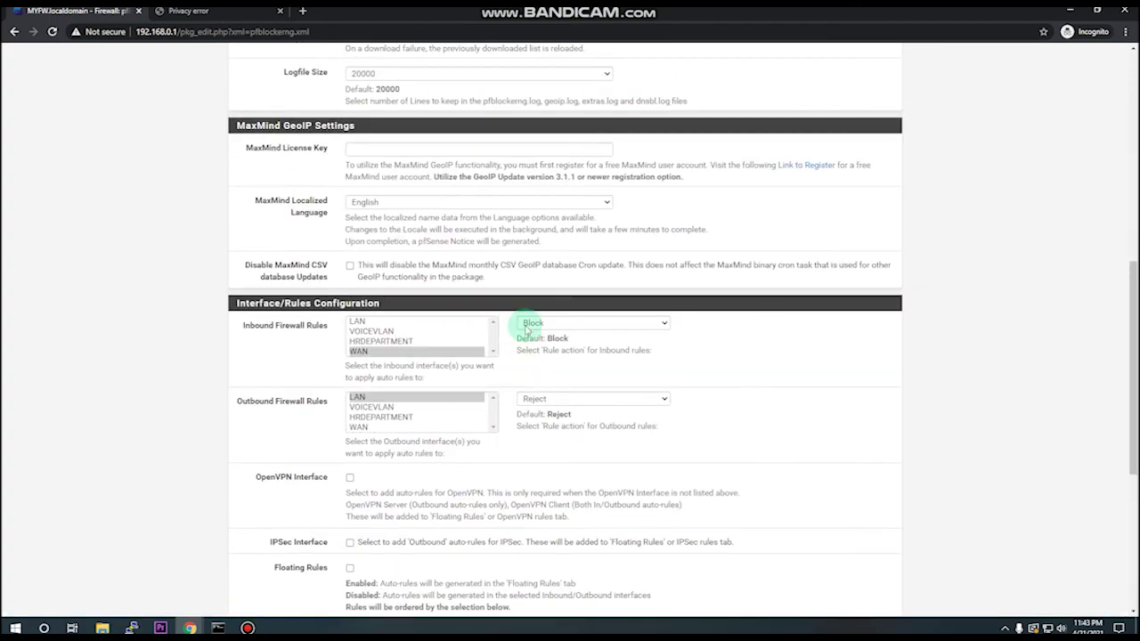
scroll(520, 313, "up", 5)
Review the pfBlockerNG DNSBL configuration and expand its TLD Blacklist section
left_click(542, 173)
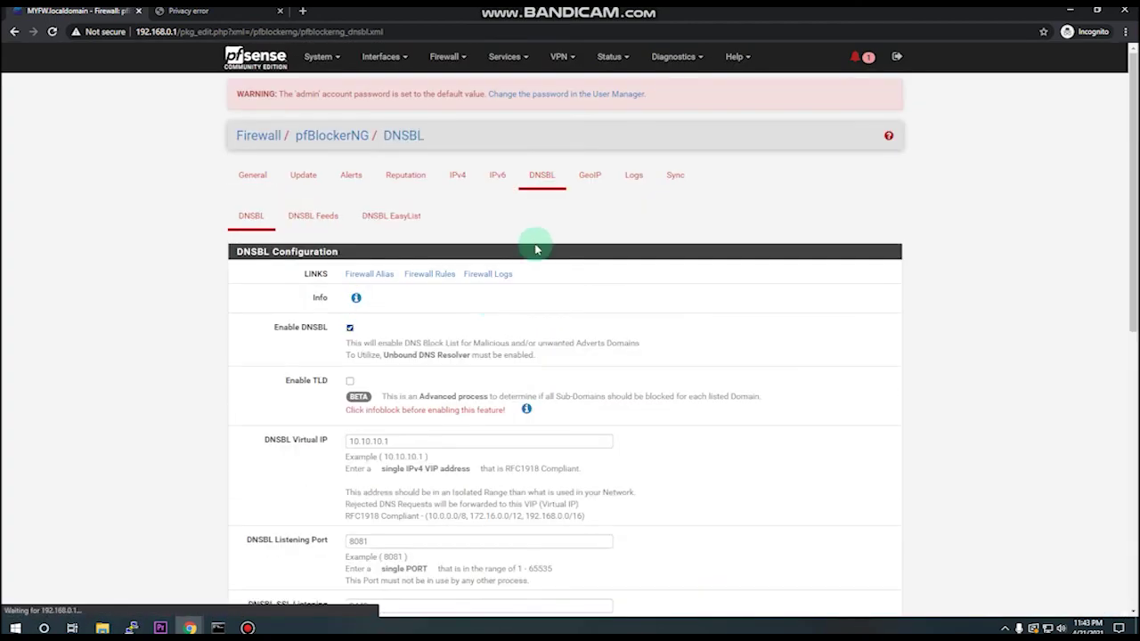
scroll(535, 267, "down", 1)
scroll(497, 314, "down", 8)
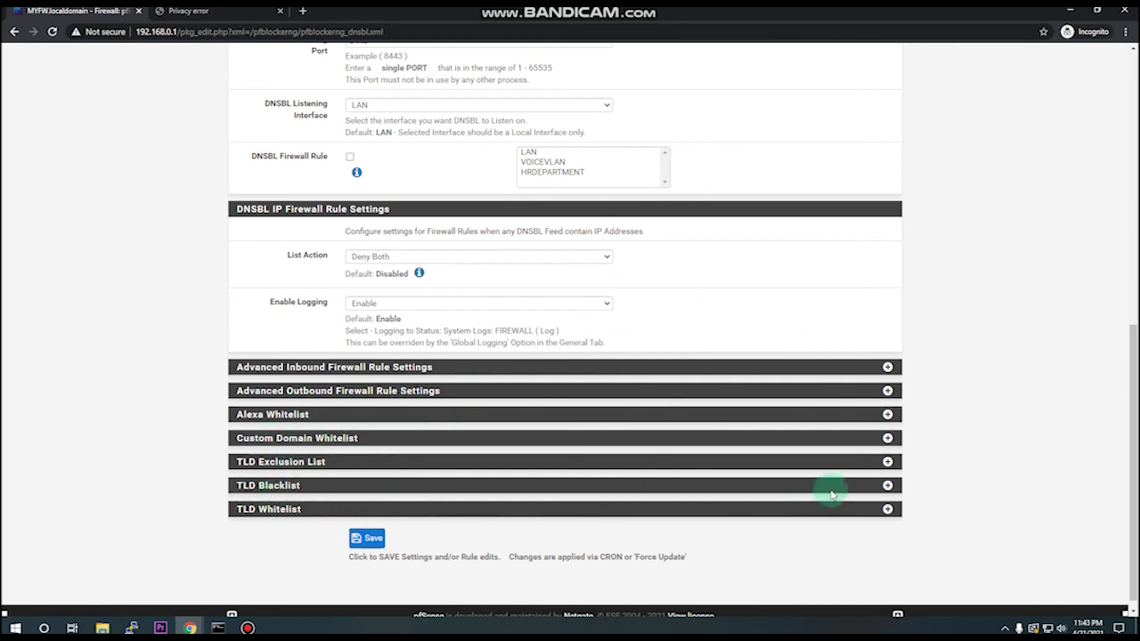
left_click(887, 486)
scroll(338, 400, "down", 2)
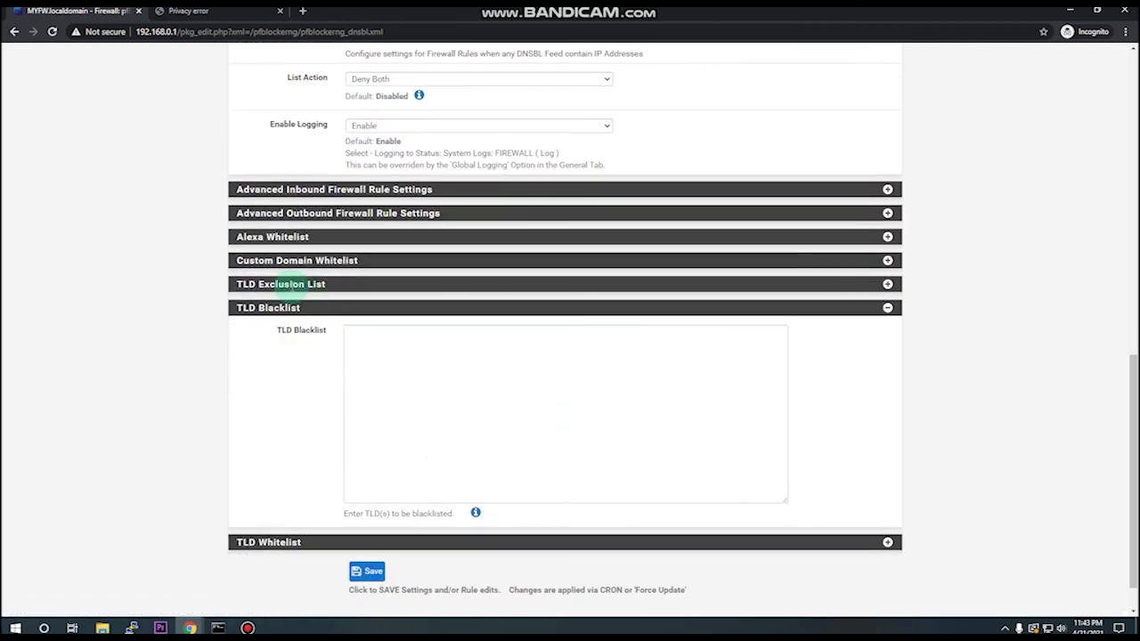
scroll(351, 390, "down", 1)
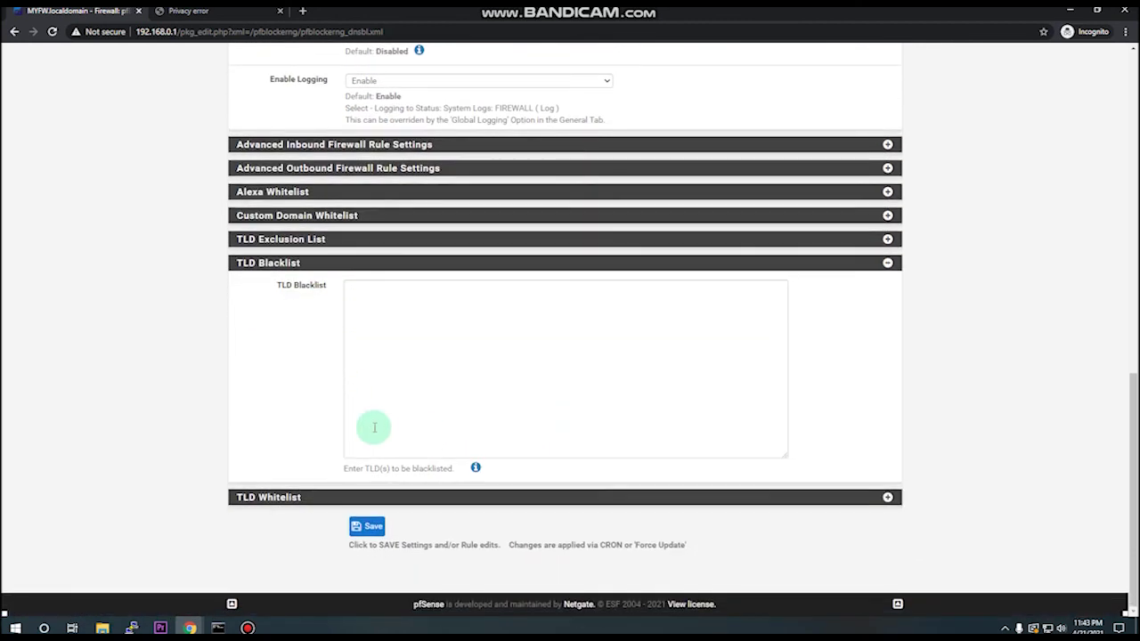
scroll(392, 433, "up", 2)
scroll(392, 433, "up", 1)
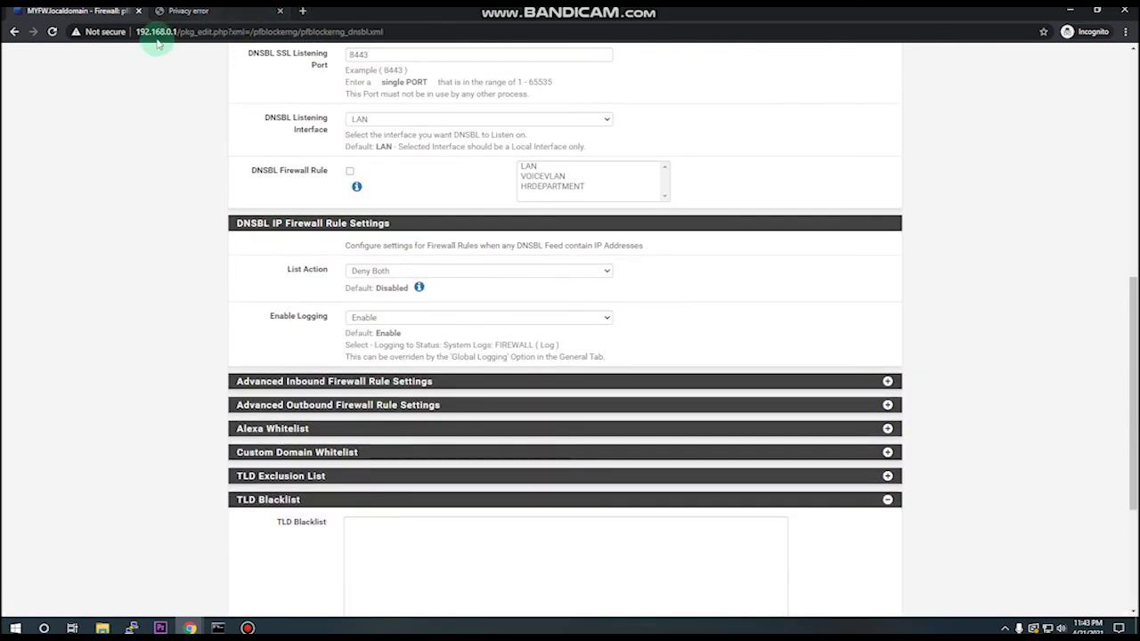
Reload youtube.com to retest the block, close its tab and return to the pfSense dashboard
left_click(250, 9)
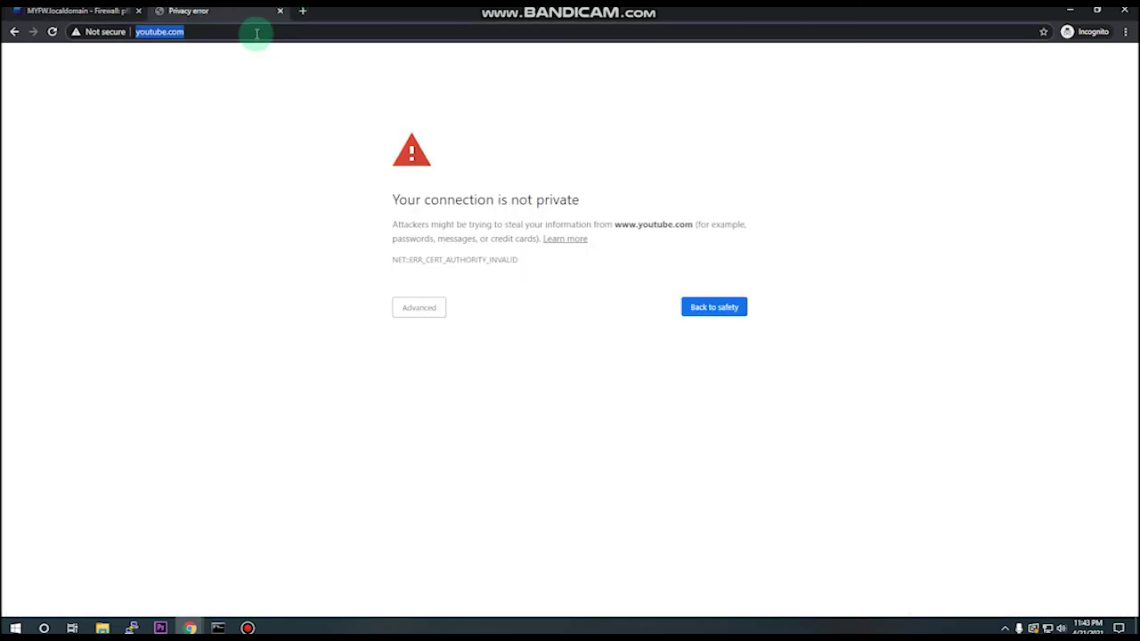
key("Return")
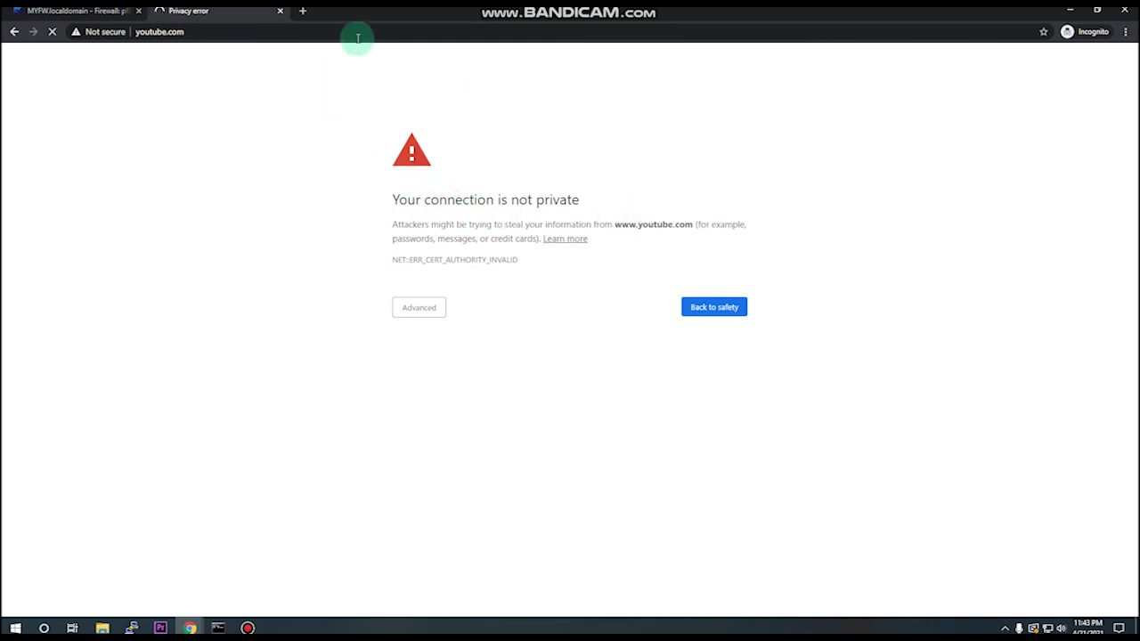
left_click(280, 12)
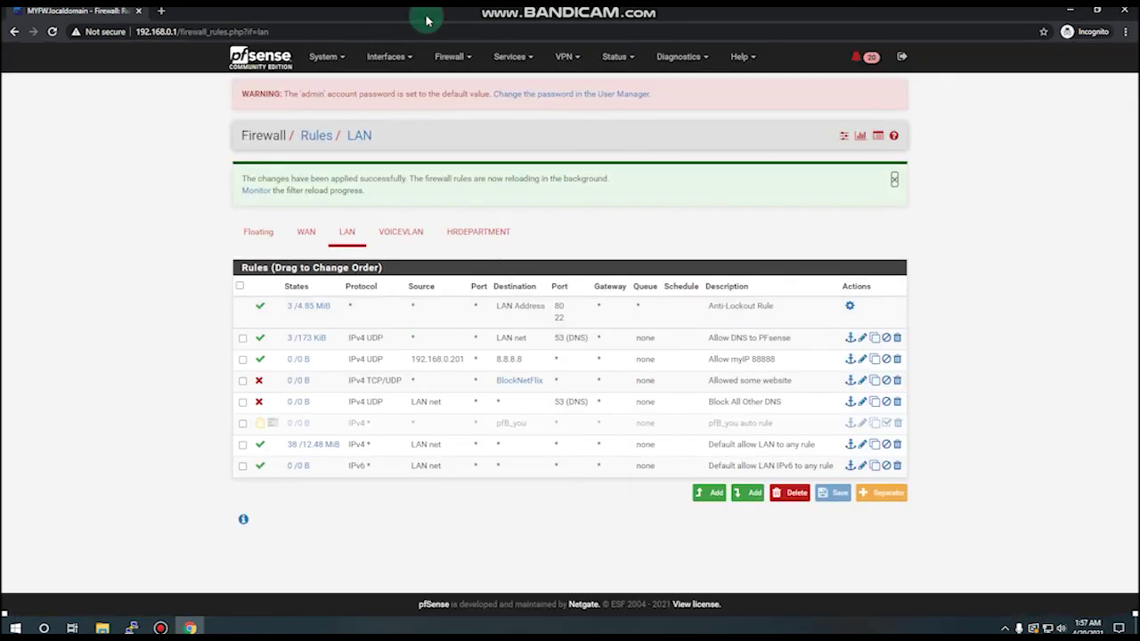
left_click(260, 58)
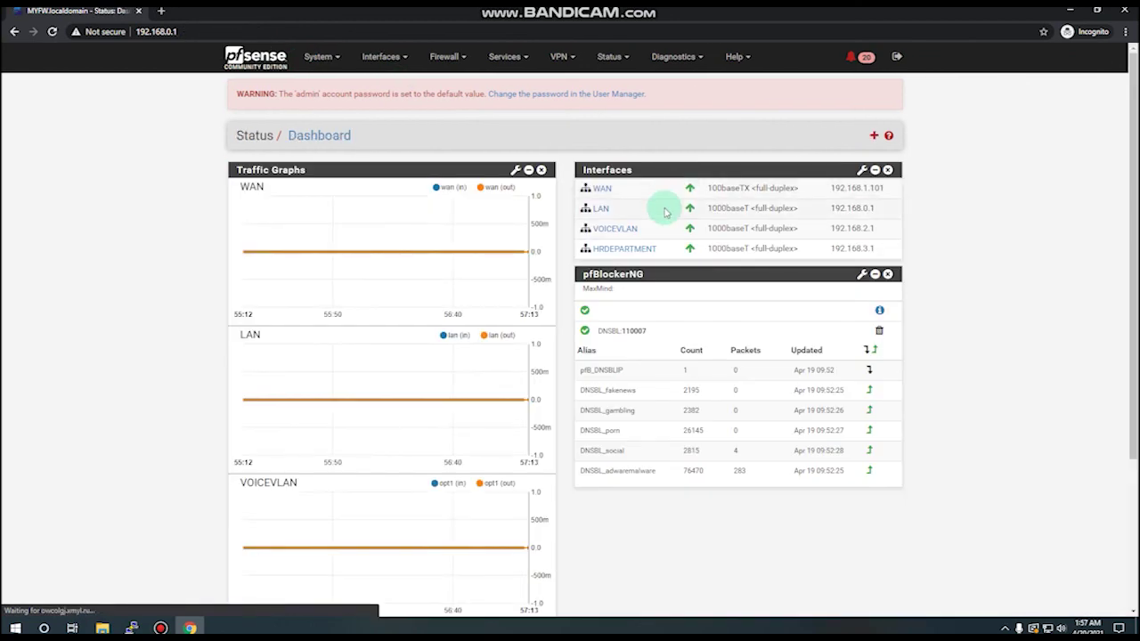